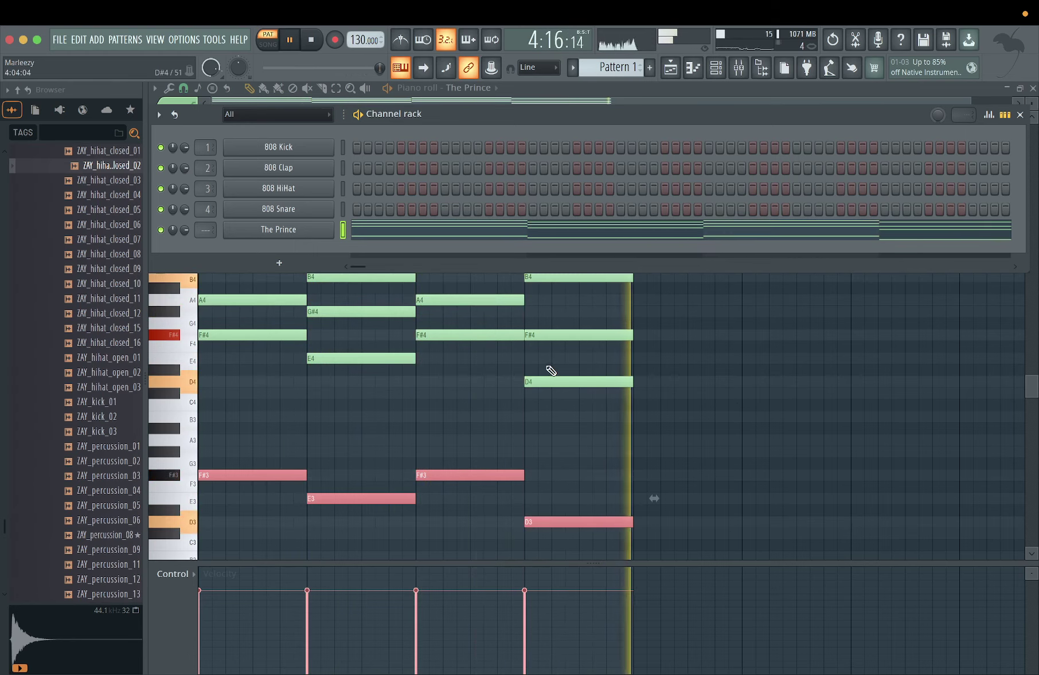
- Stop playback, audition the ZAY_hihat_closed_02 sample and add it as a new channel in the channel rack
key(space)
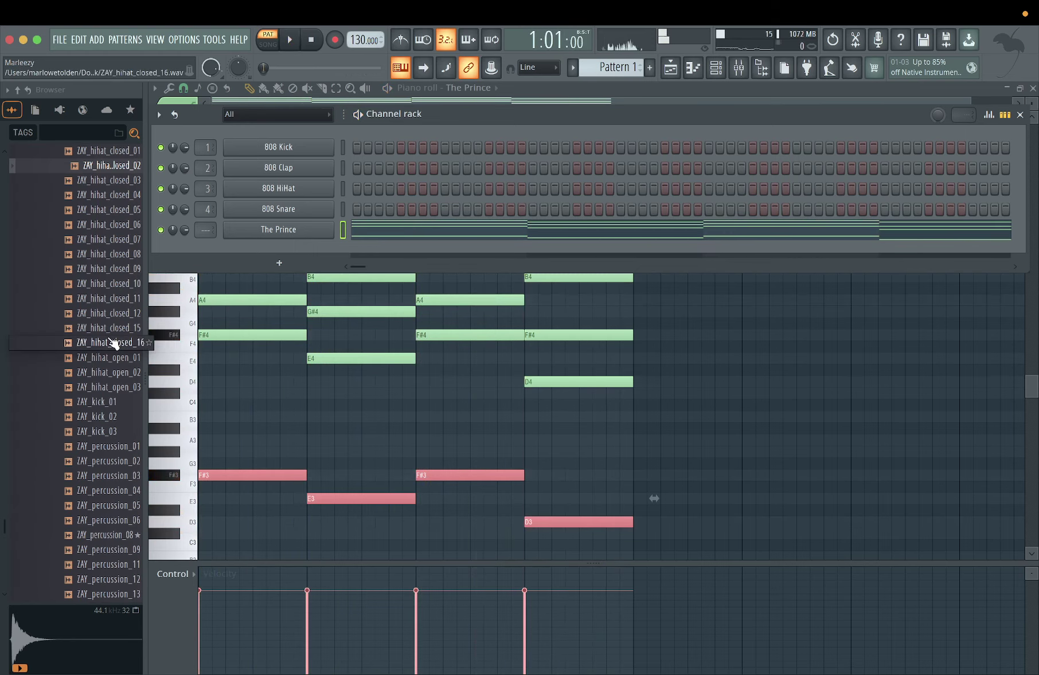
scroll(113, 343, up, 2)
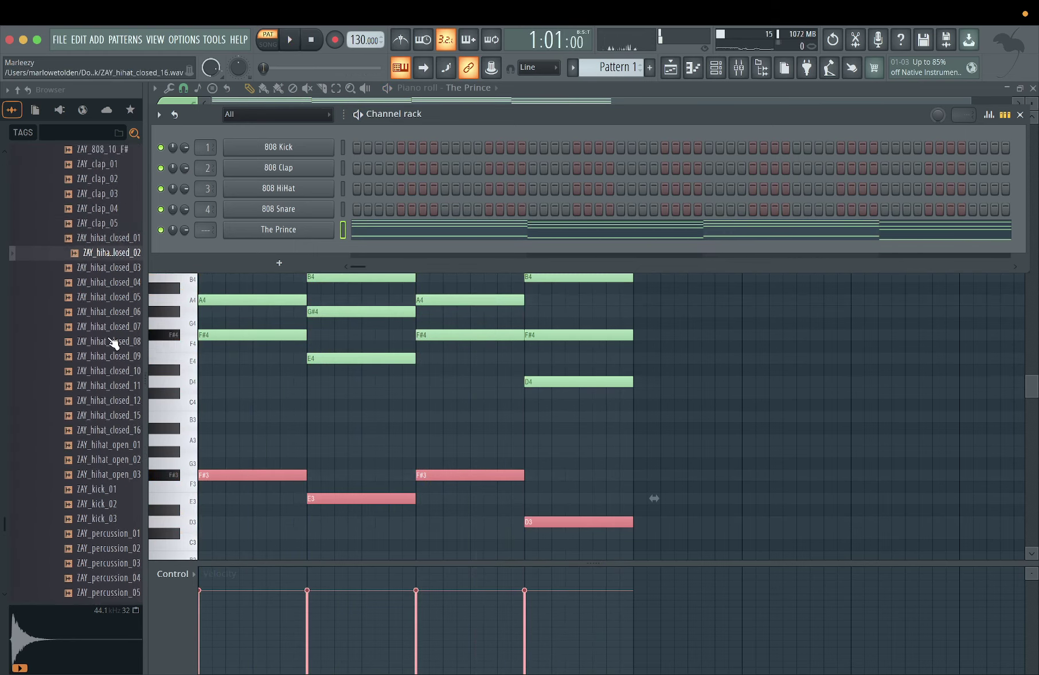
click(130, 247)
click(121, 256)
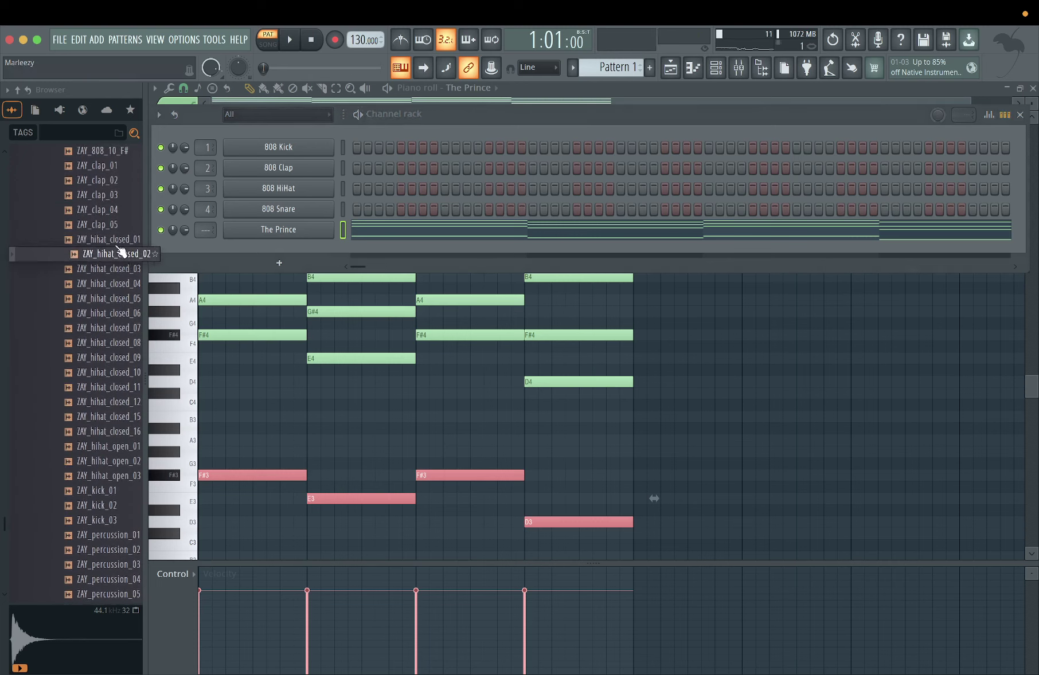
click(117, 267)
click(115, 257)
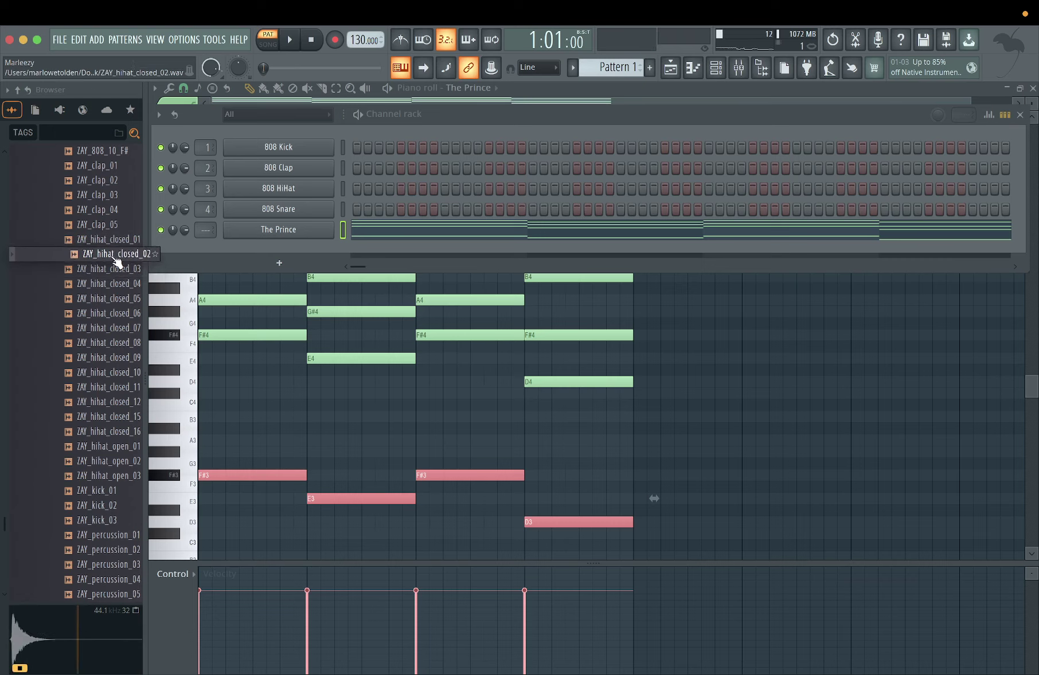
drag(245, 257, 258, 252)
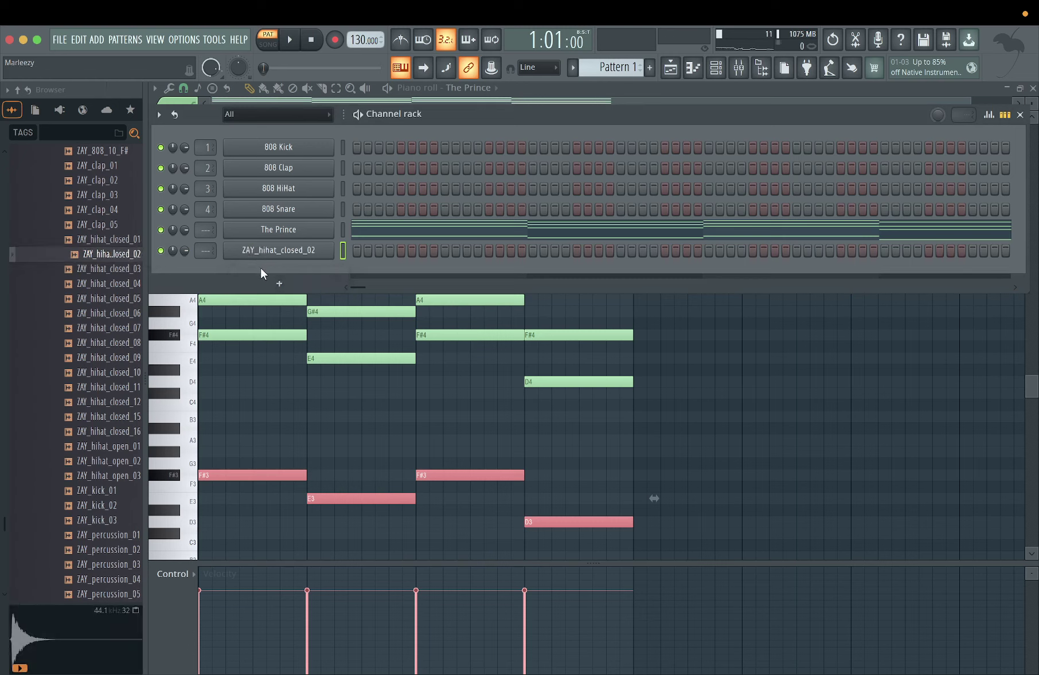
- Switch the piano roll to the ZAY_hihat_closed_02 channel and fill its pattern with a hit each 2 steps
right_click(262, 256)
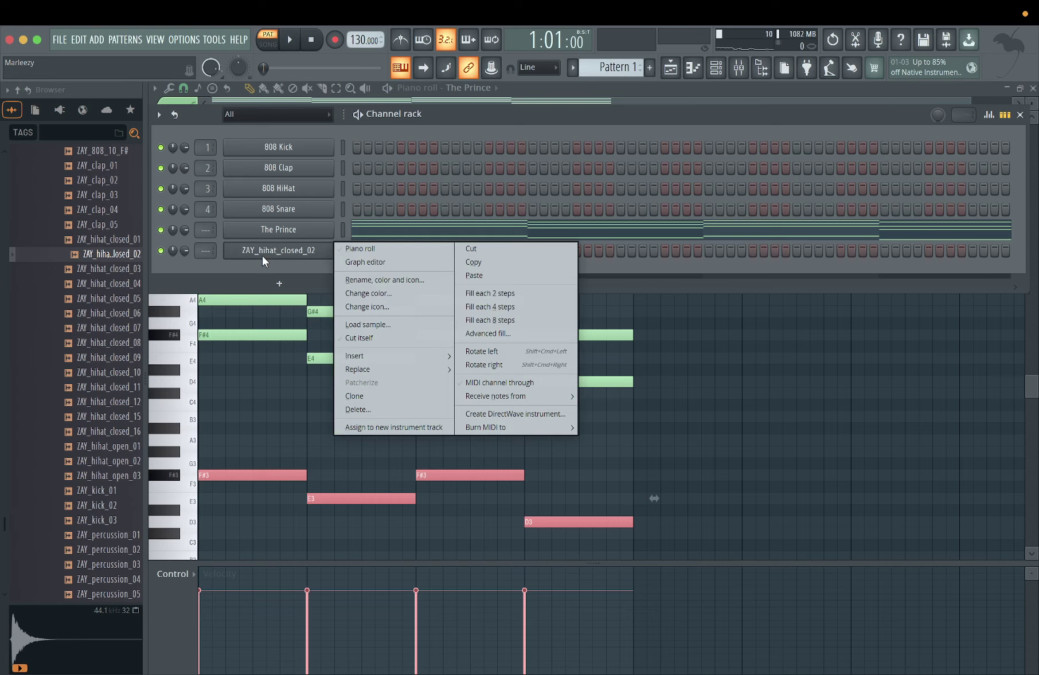
click(363, 250)
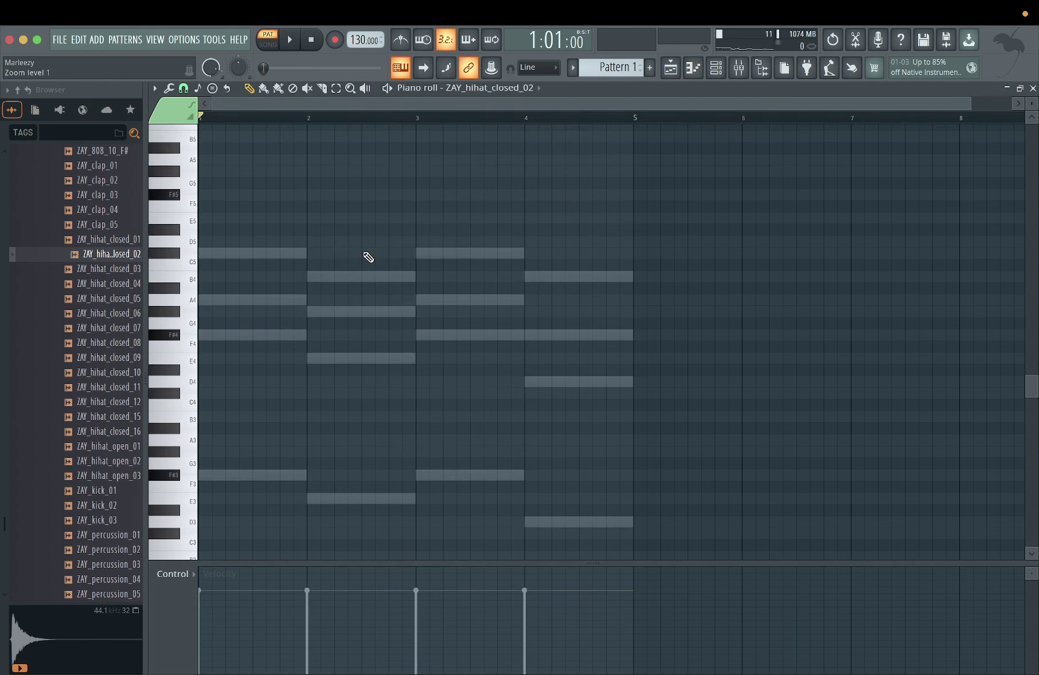
click(721, 69)
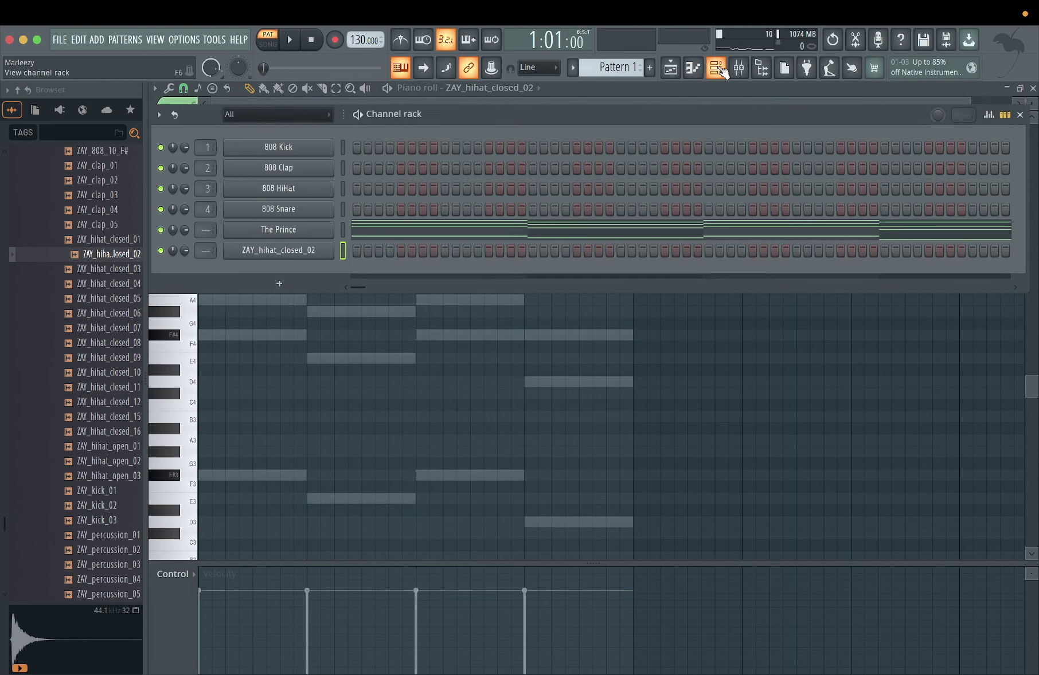
right_click(265, 256)
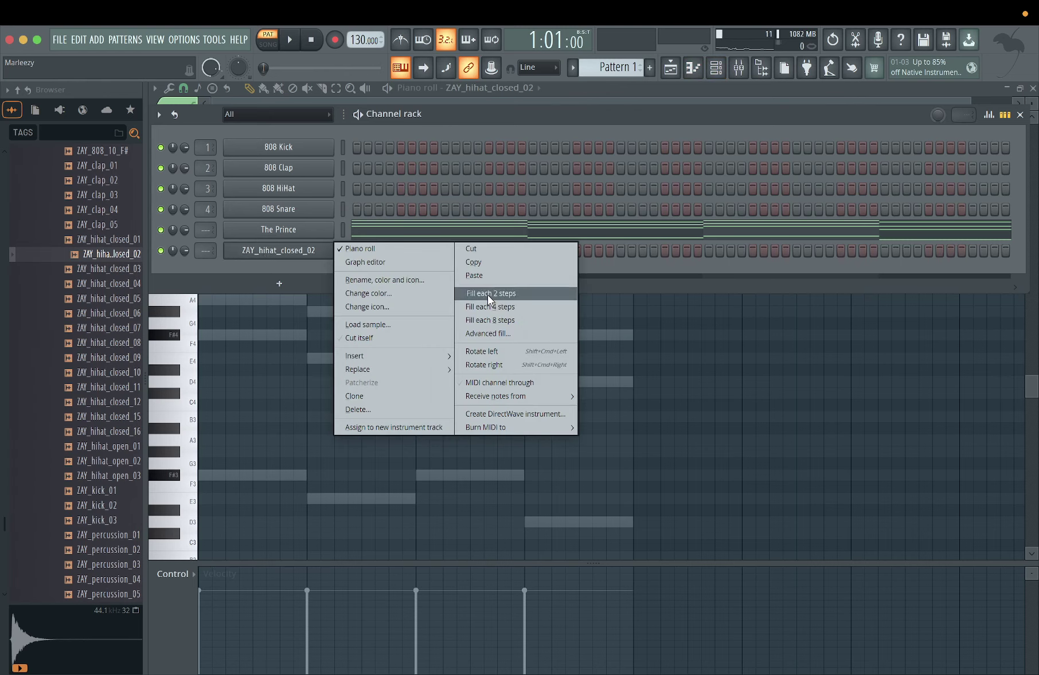
click(519, 295)
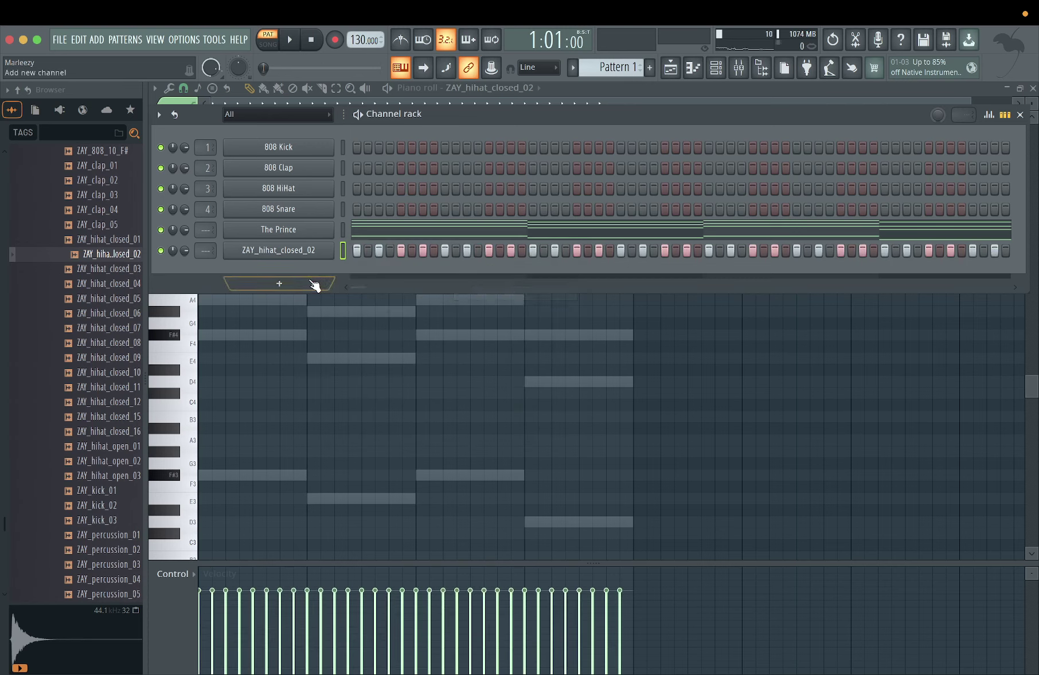
- Play back the pattern to hear the hi-hats with the melody, and hide the channel rack
right_click(277, 252)
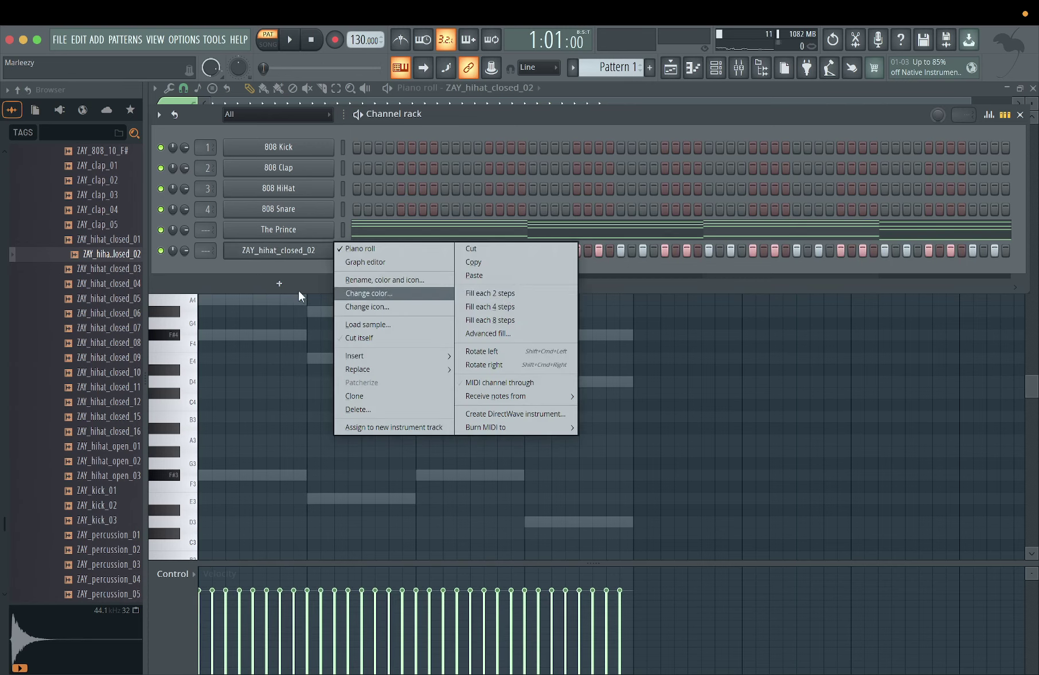
click(280, 269)
scroll(294, 311, up, 4)
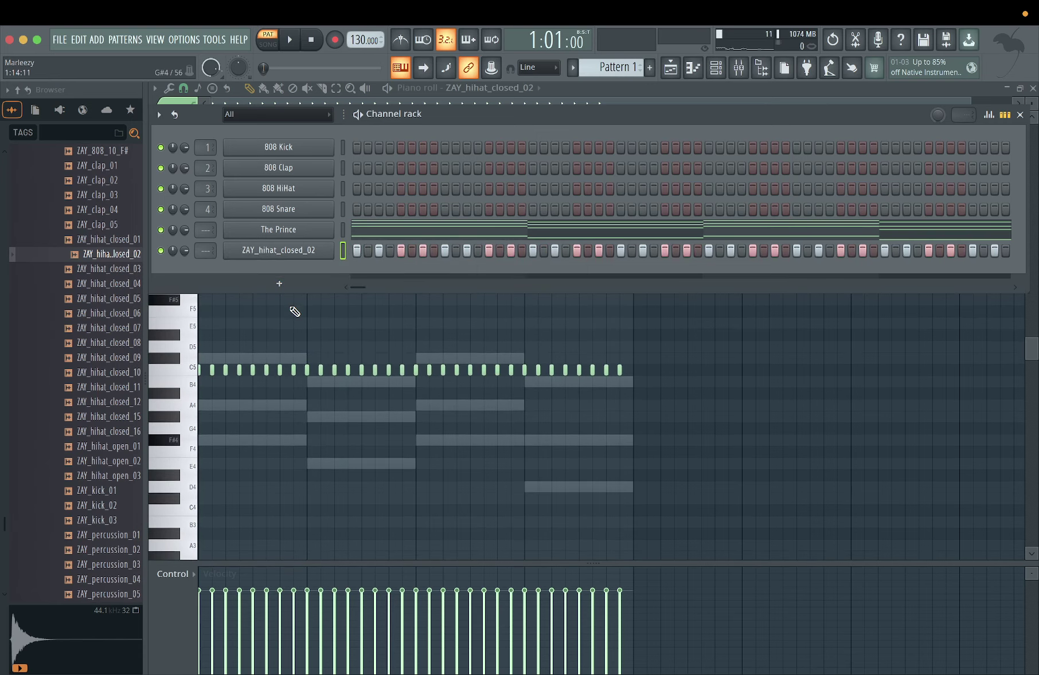
key(space)
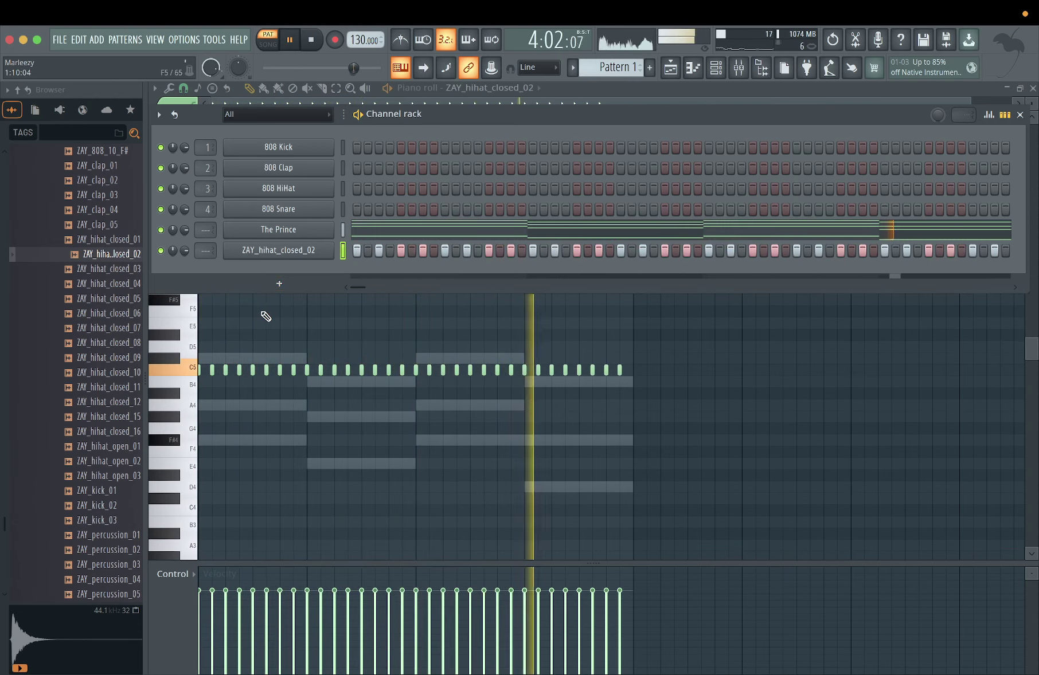
key(F6)
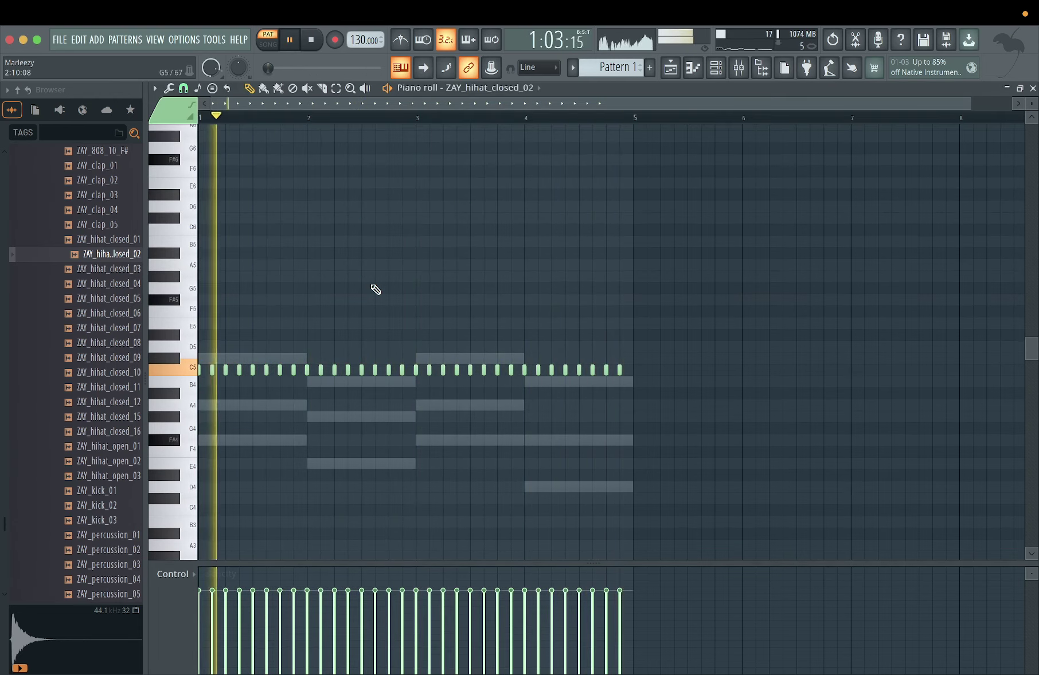
key(space)
- Stamp a Flam med on A4 at the start of bar 3 in the hi-hat piano roll
scroll(375, 290, down, 6)
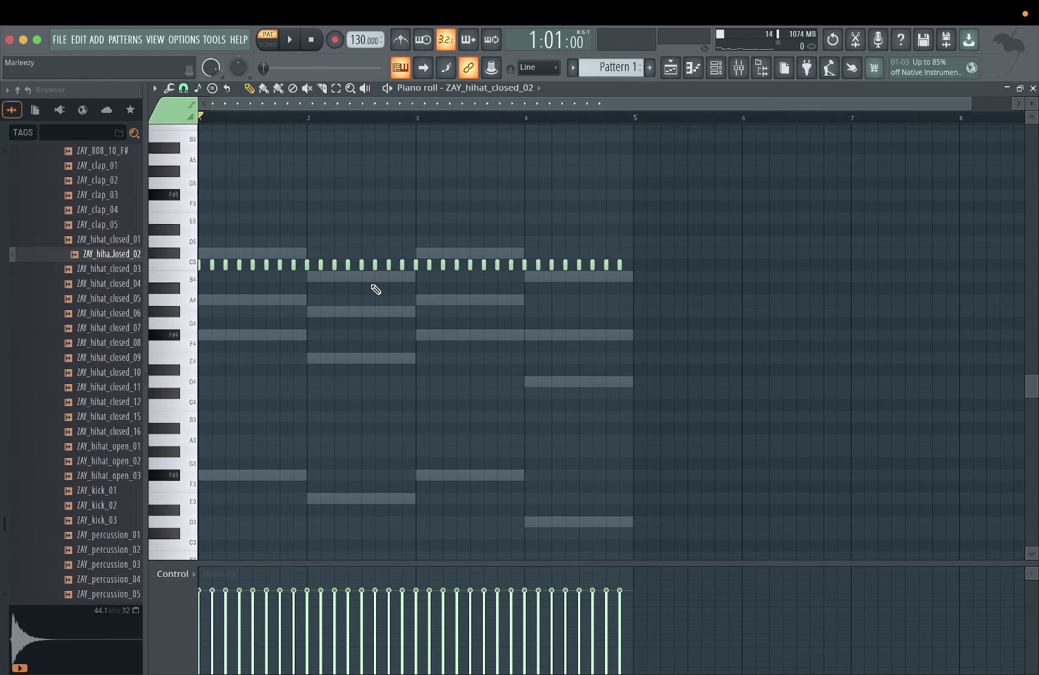
scroll(376, 289, up, 2)
click(154, 88)
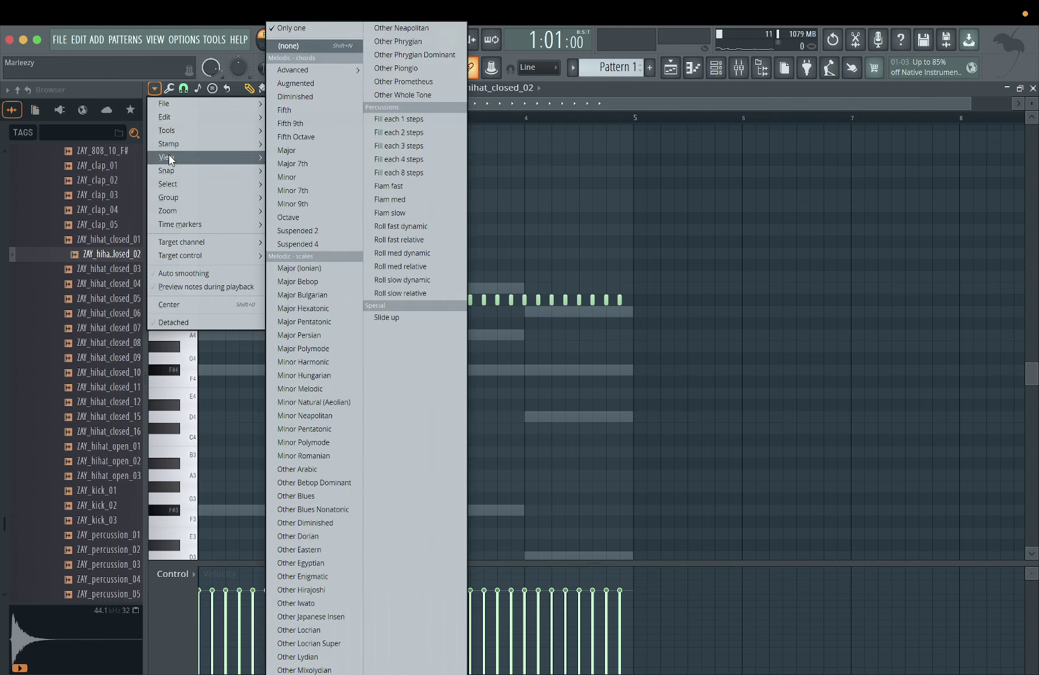
mouse_move(185, 152)
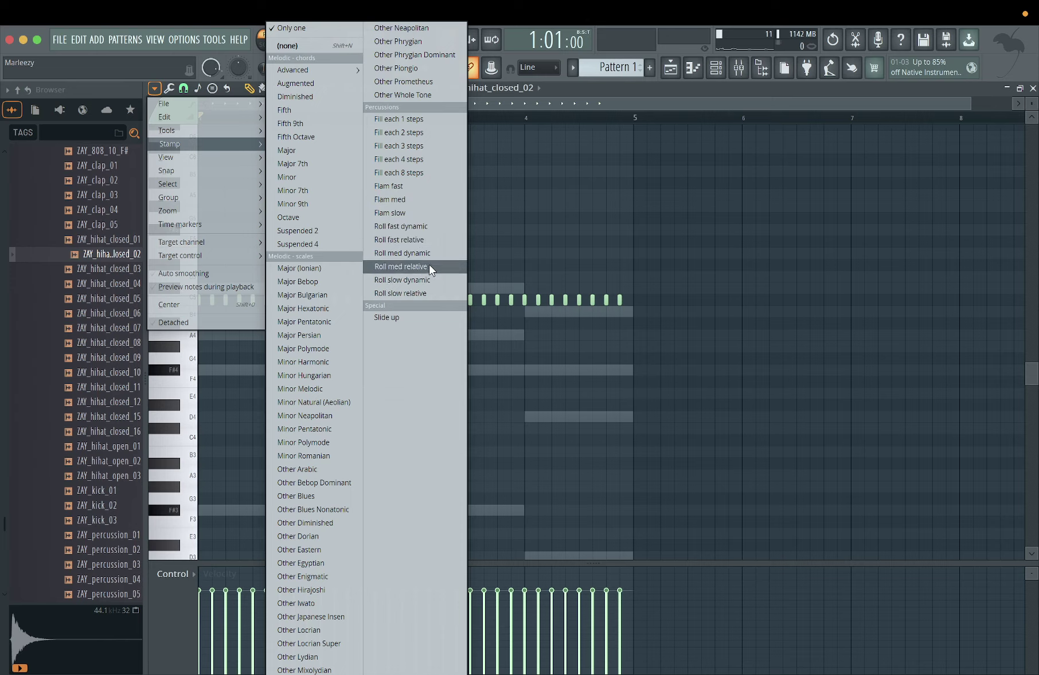
click(419, 200)
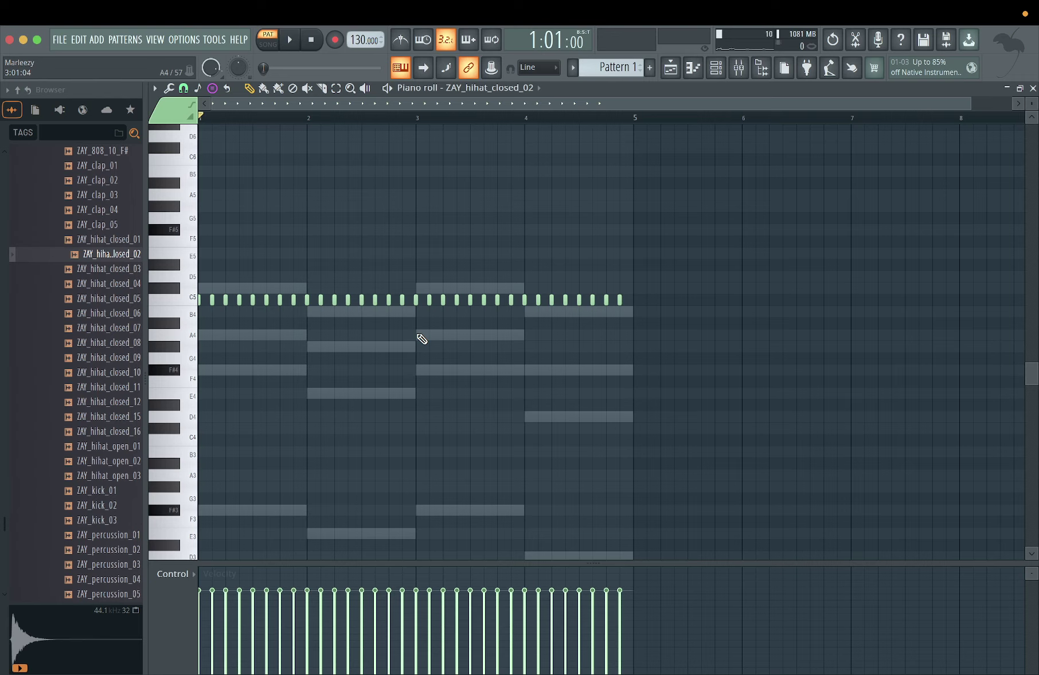
scroll(438, 371, up, 2)
- Play back the pattern and examine the two overlapping flam notes at the start of bar 3
key(space)
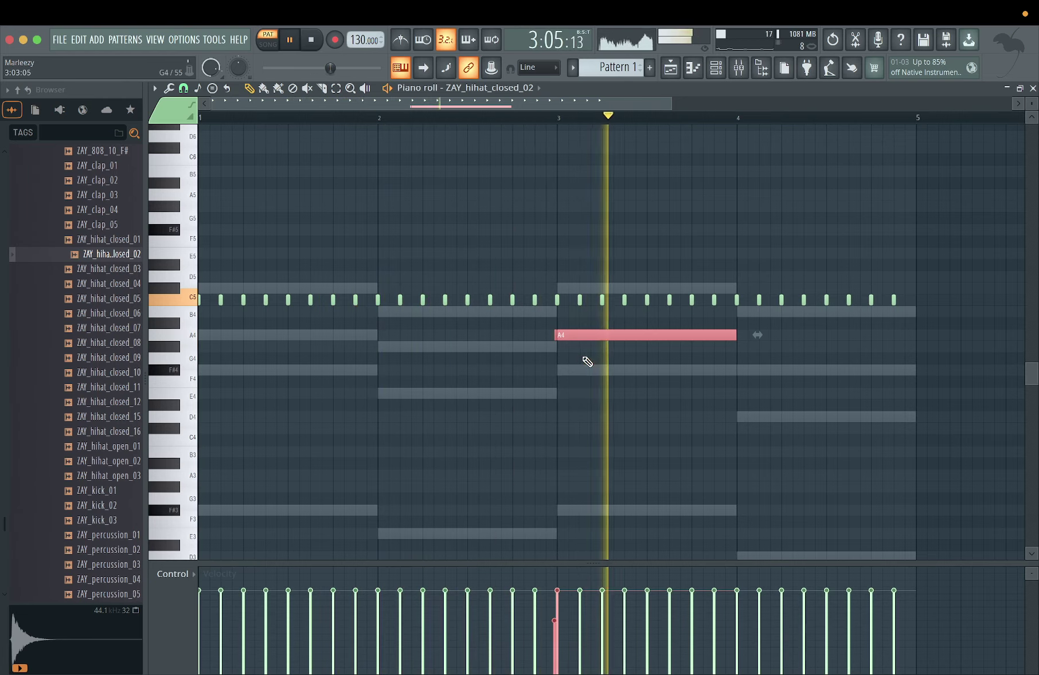
key(space)
scroll(574, 335, up, 3)
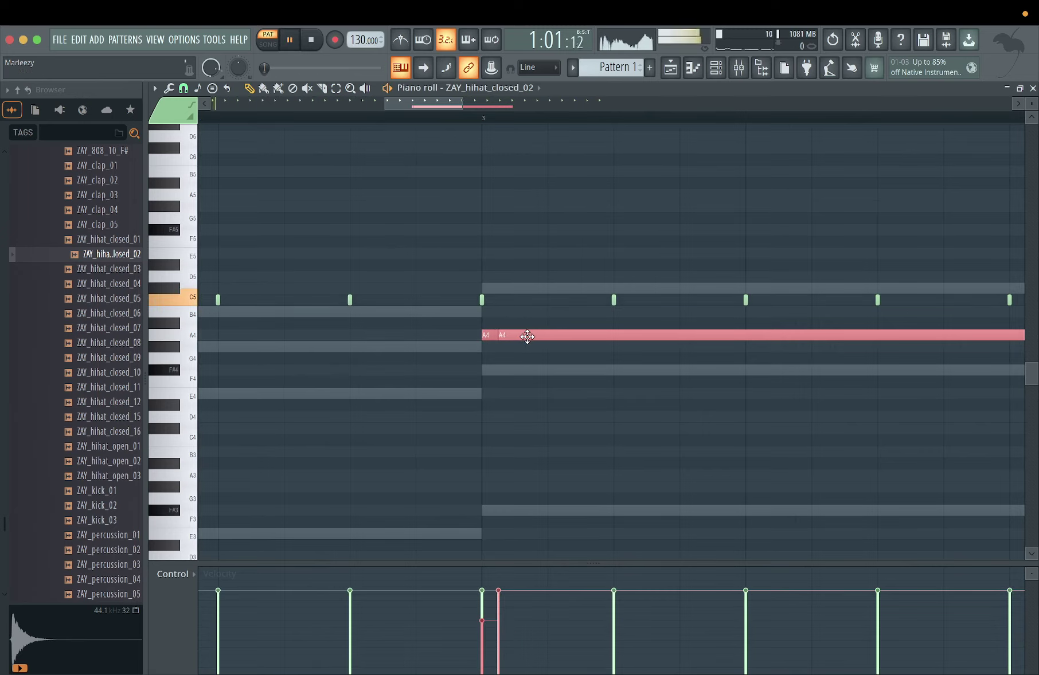
scroll(429, 392, down, 4)
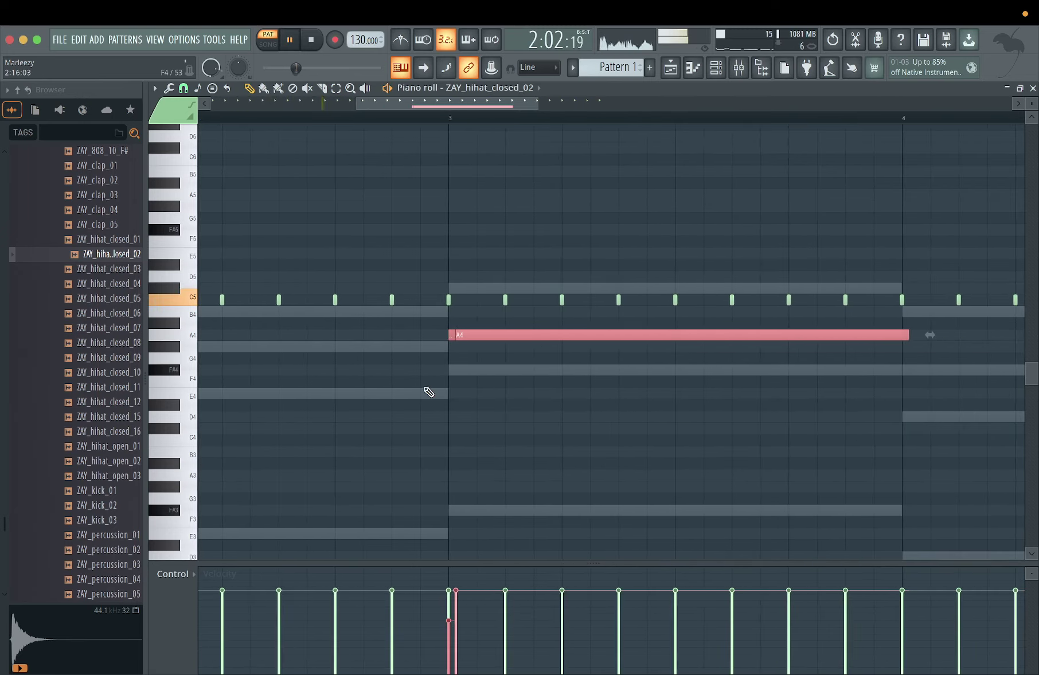
scroll(429, 392, down, 1)
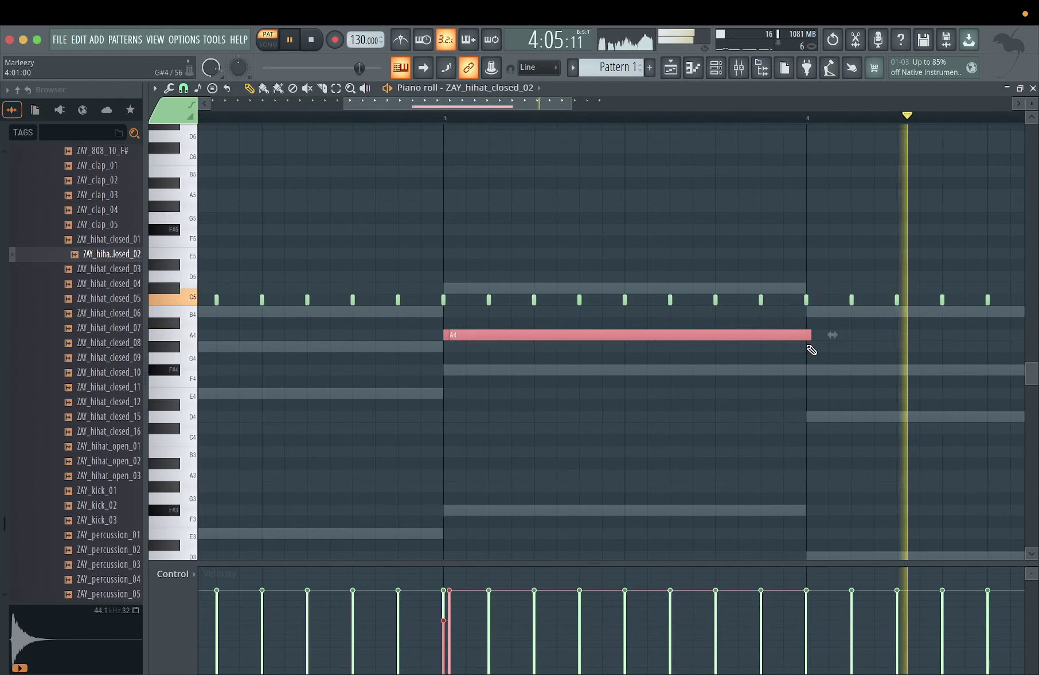
drag(812, 336, 791, 336)
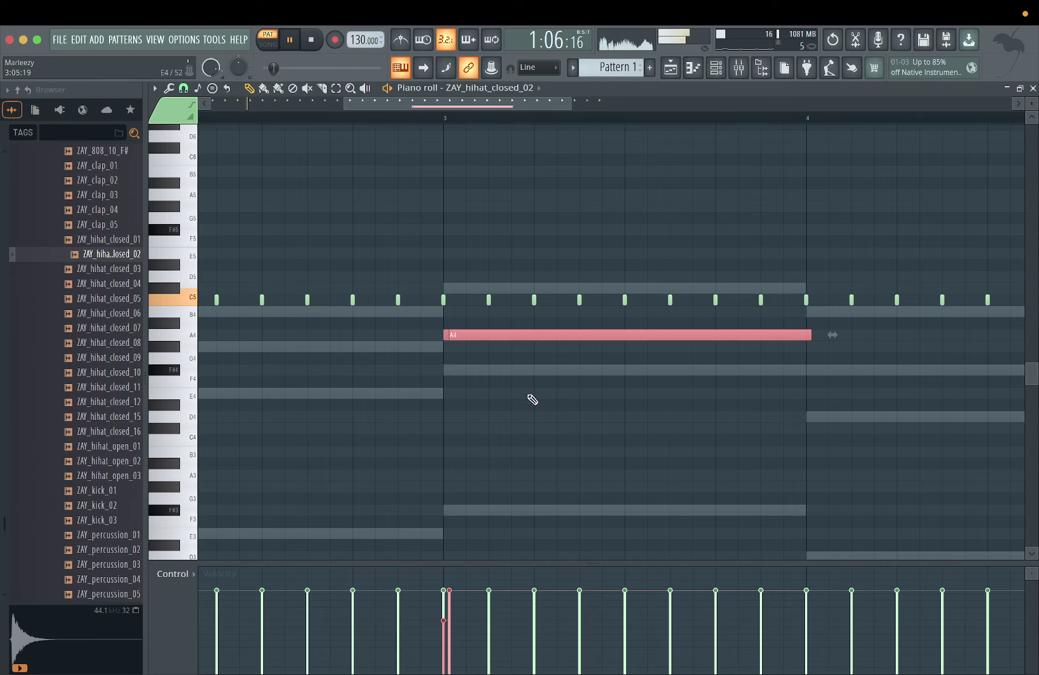
scroll(480, 407, down, 3)
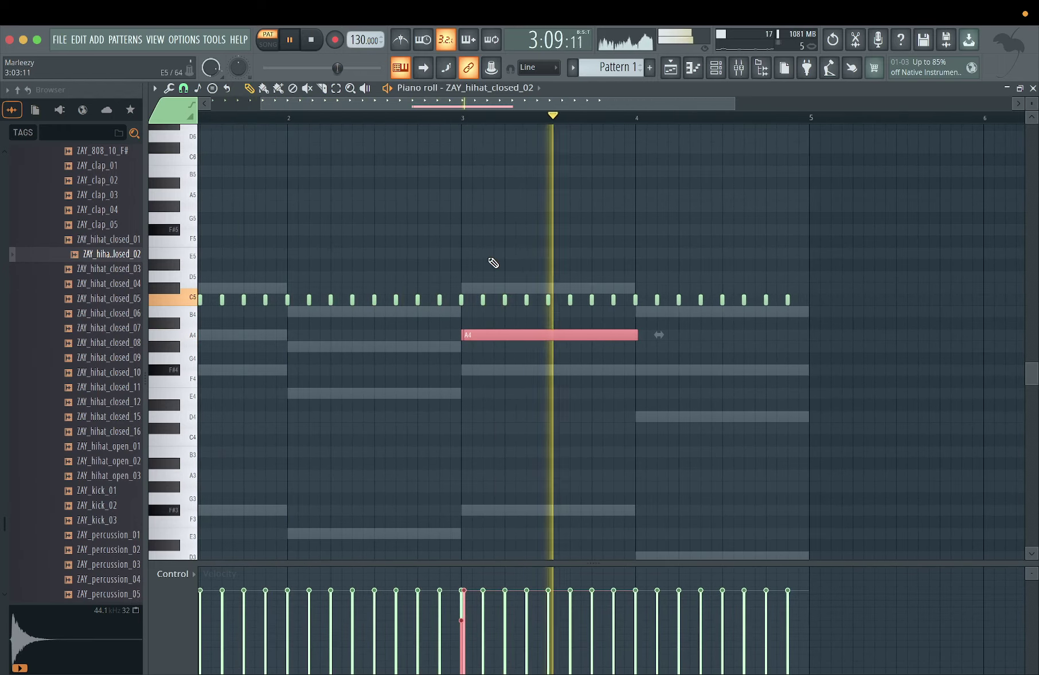
- Move the flam notes in bar 3 down to F#4 and listen to them in playback
drag(487, 336, 489, 376)
key(space)
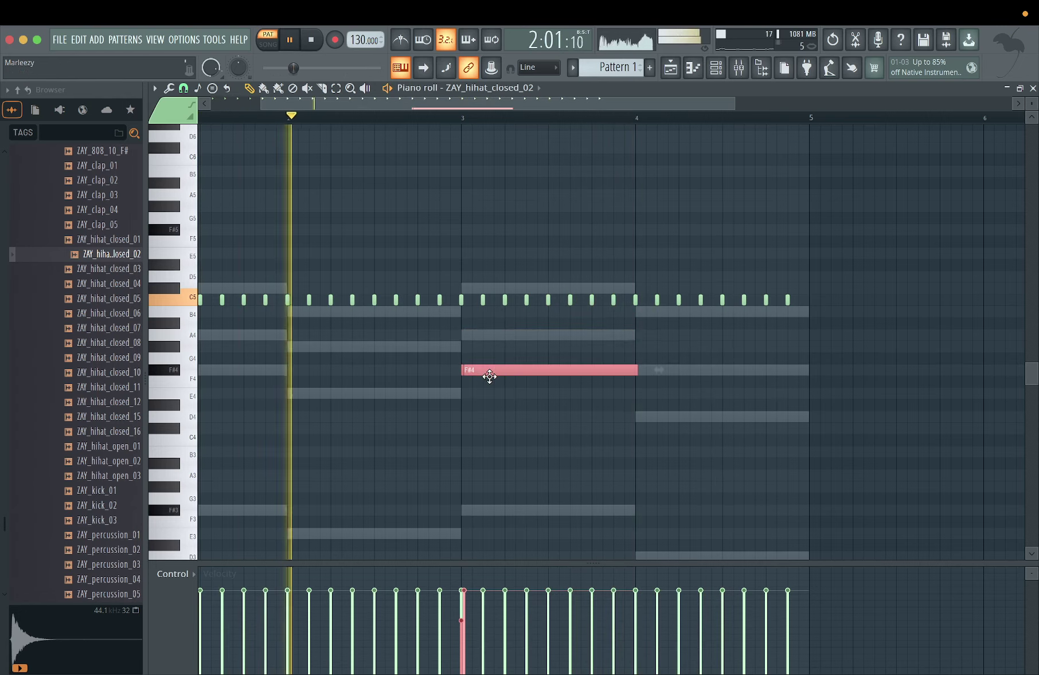
scroll(489, 376, down, 1)
scroll(489, 376, down, 1)
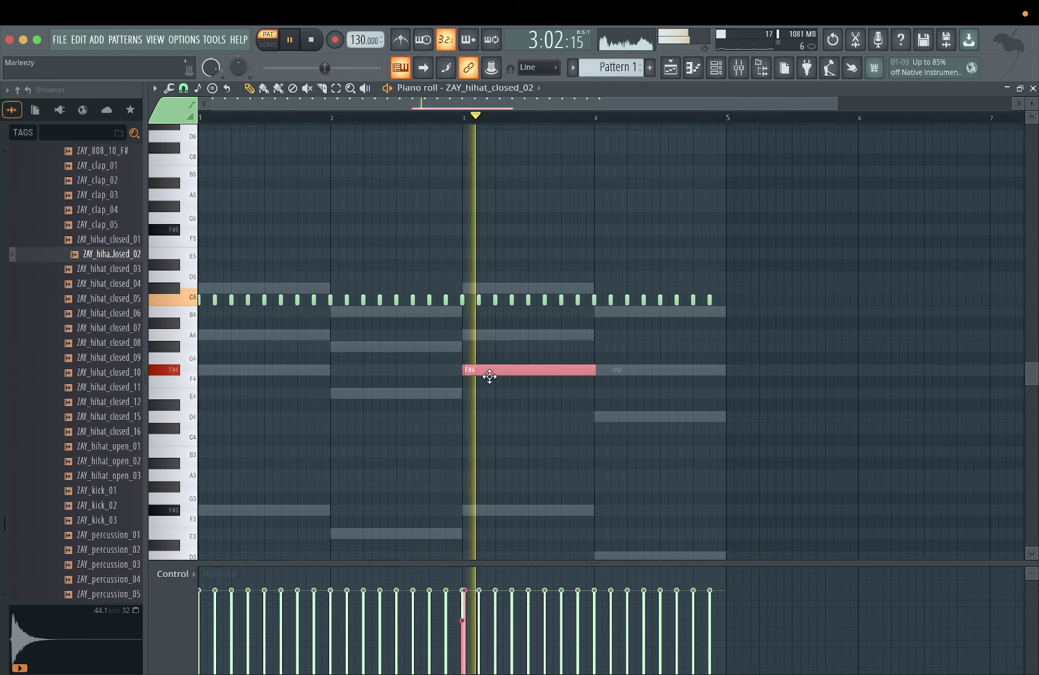
key(space)
- Deselect the flam notes and stamp a Roll fast relative on E4 at step 5 of bar 2
click(154, 87)
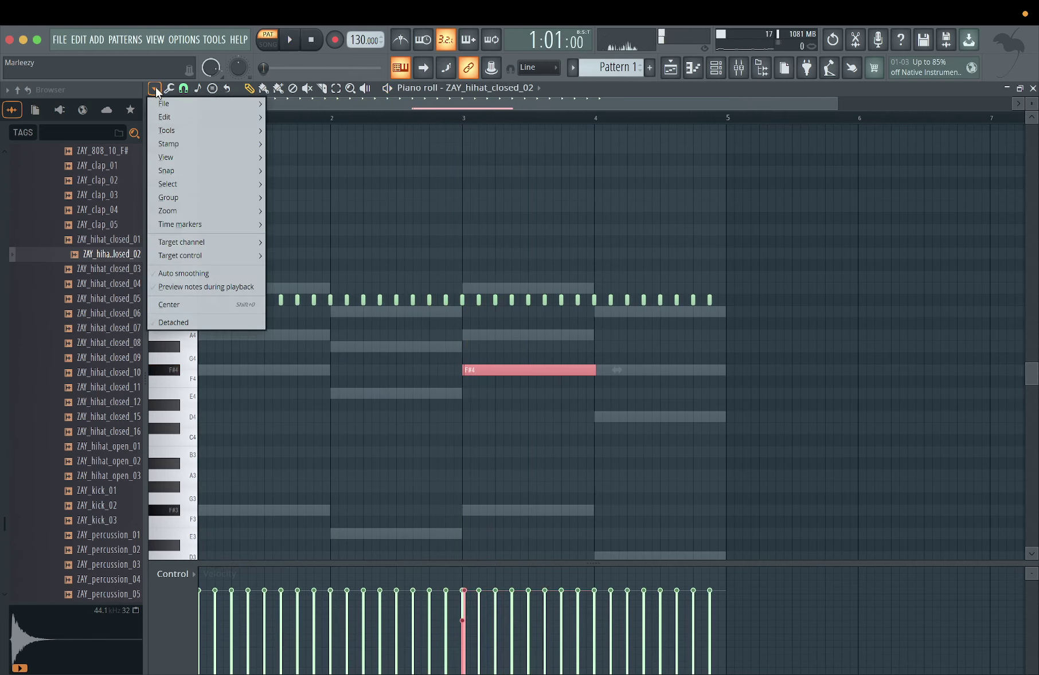
click(499, 347)
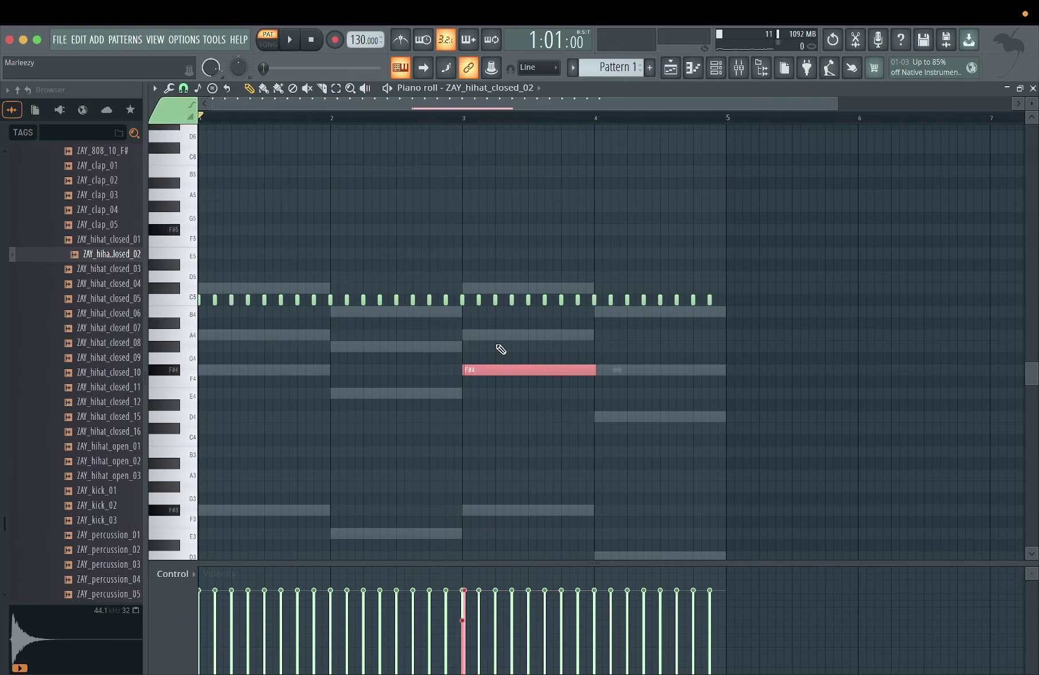
scroll(479, 384, up, 4)
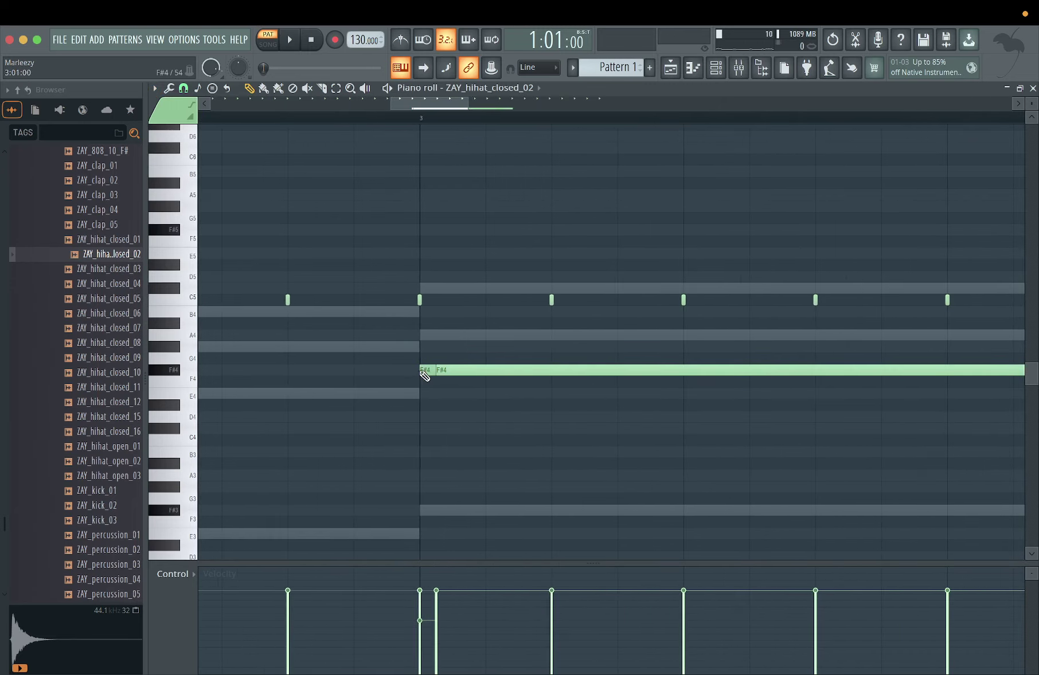
scroll(488, 374, down, 4)
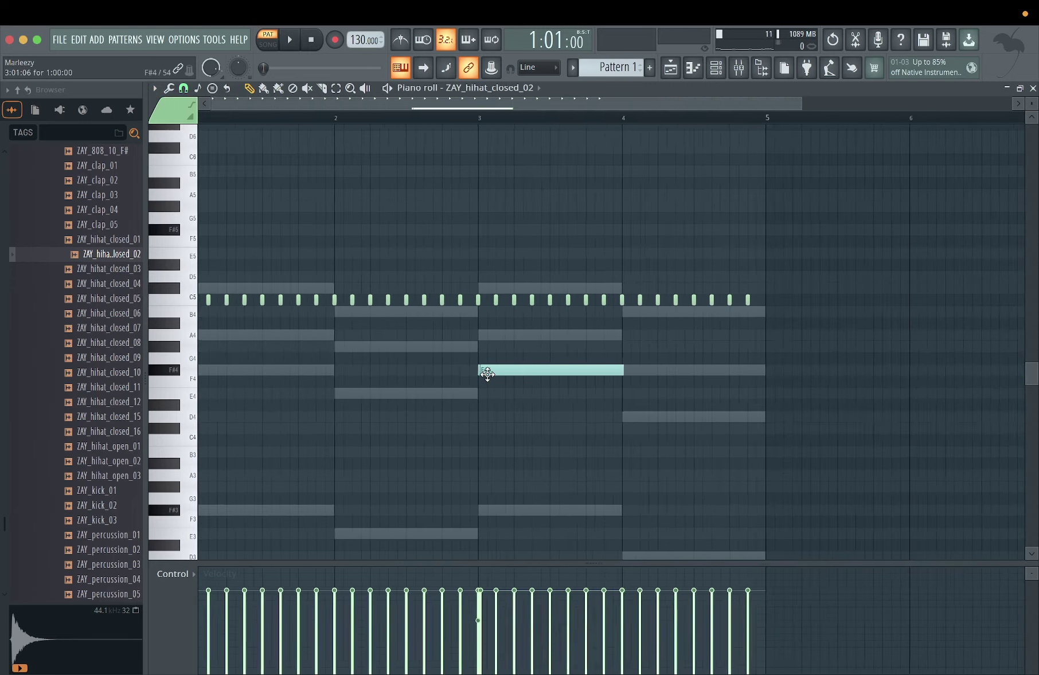
scroll(487, 374, down, 2)
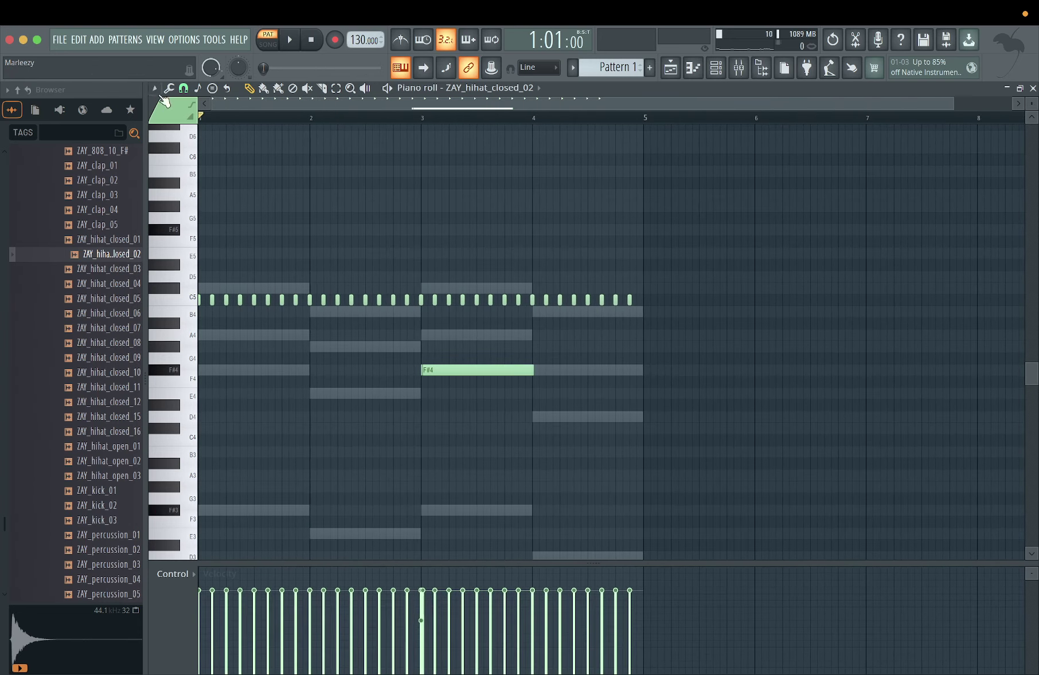
click(155, 89)
mouse_move(190, 170)
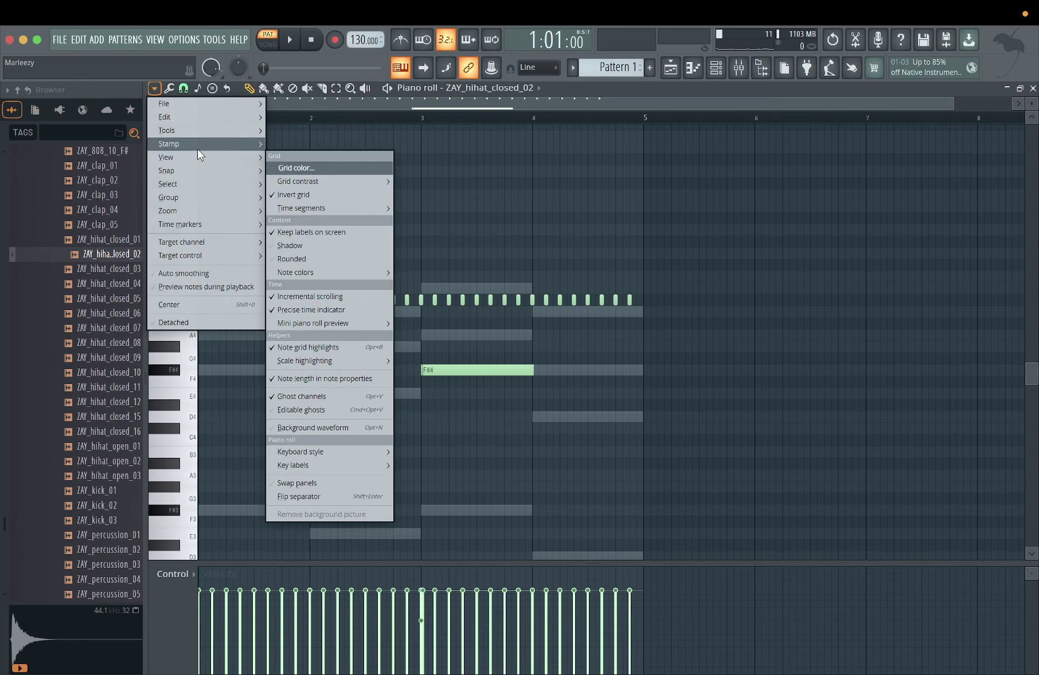
mouse_move(200, 146)
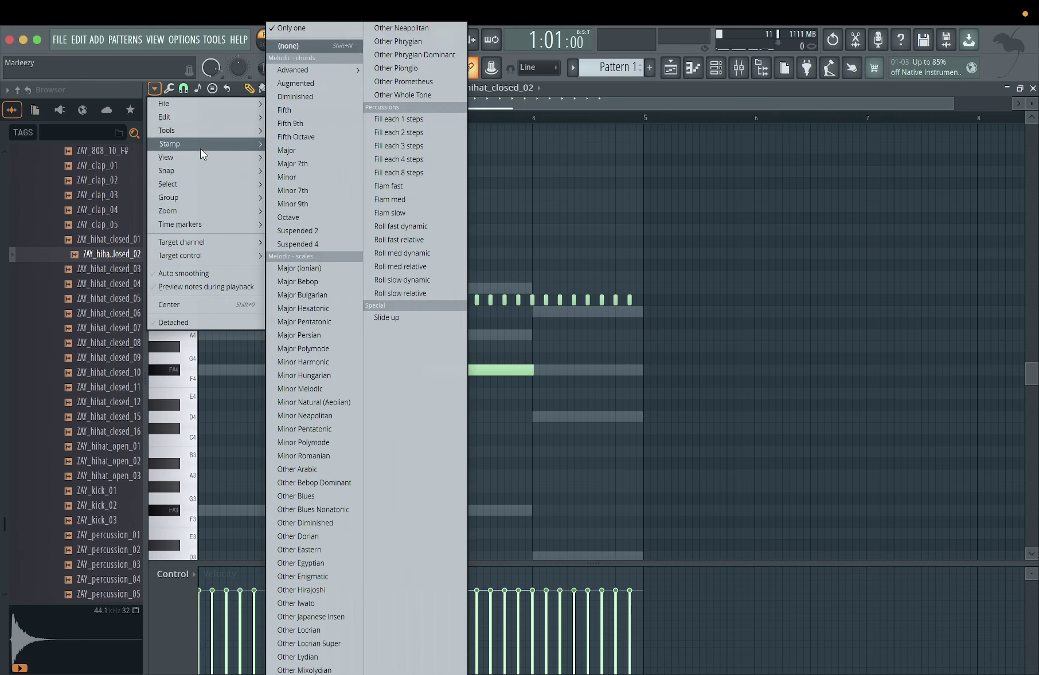
click(436, 239)
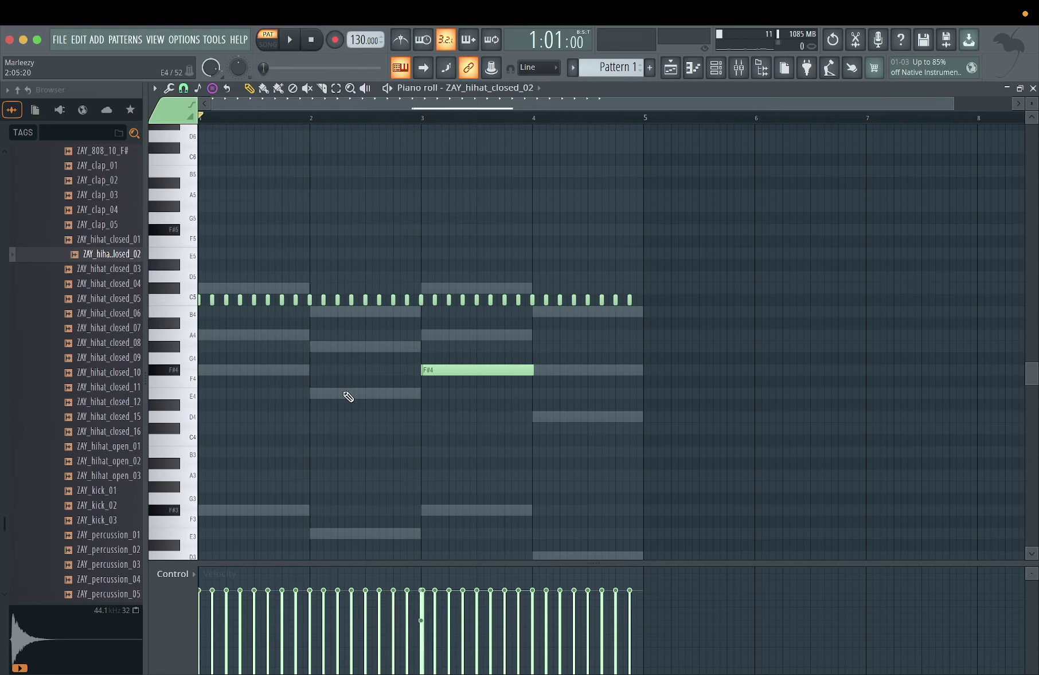
scroll(367, 417, up, 8)
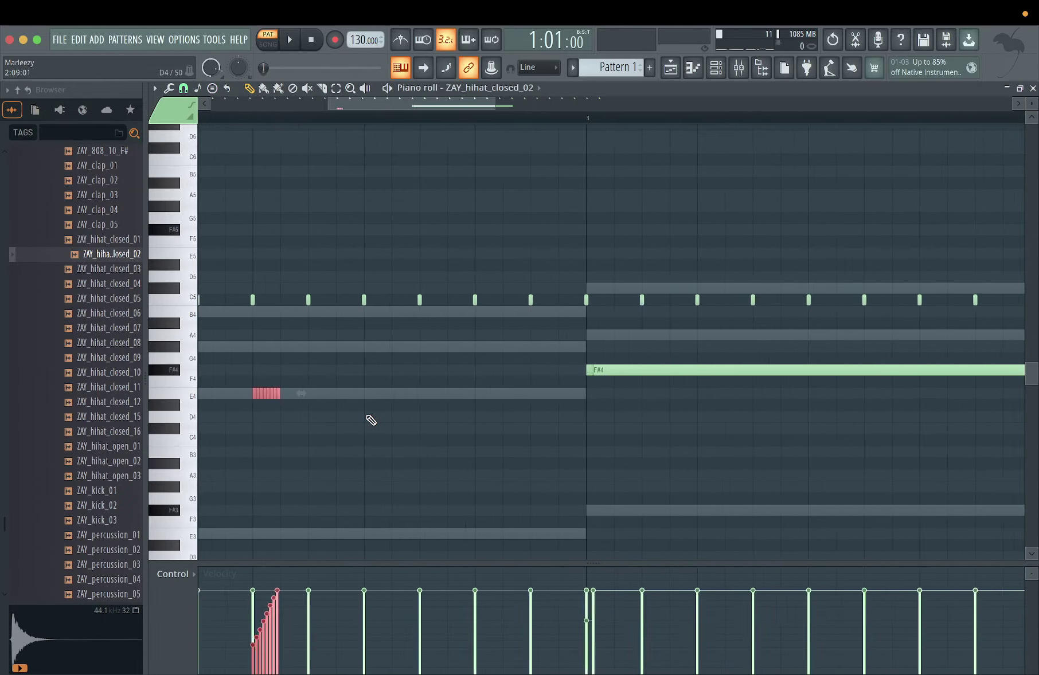
- Play back the pattern and examine how the fast roll in bar 2 sounds within the whole hi-hat line
scroll(367, 417, left, 10)
scroll(367, 416, down, 2)
scroll(371, 420, up, 3)
scroll(371, 421, down, 6)
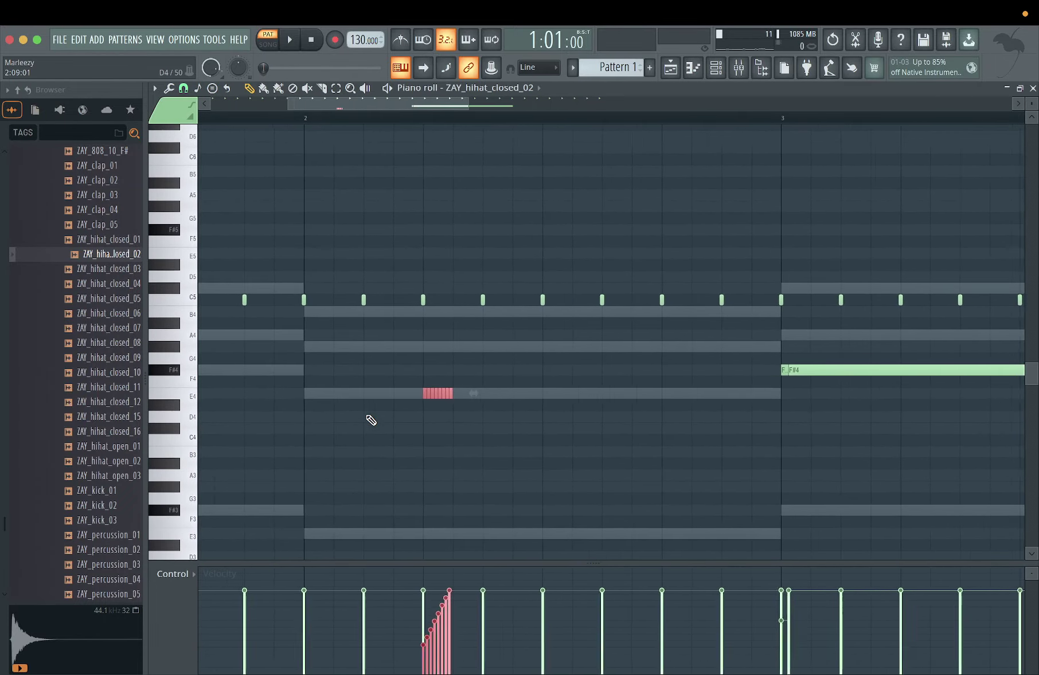
scroll(371, 420, down, 2)
scroll(376, 423, left, 2)
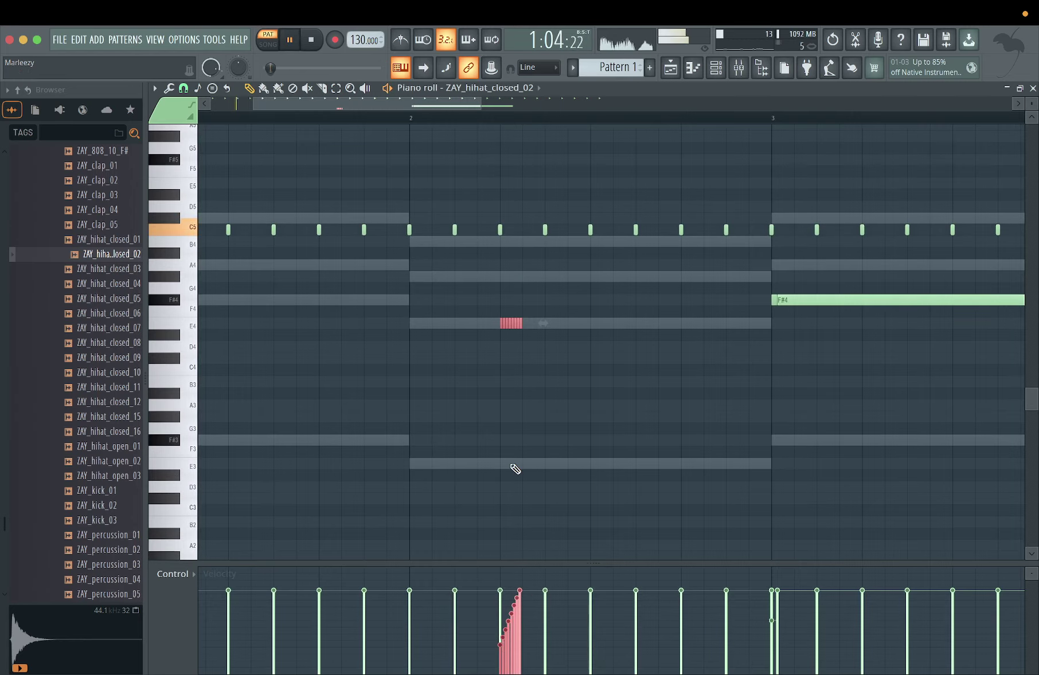
scroll(515, 469, down, 3)
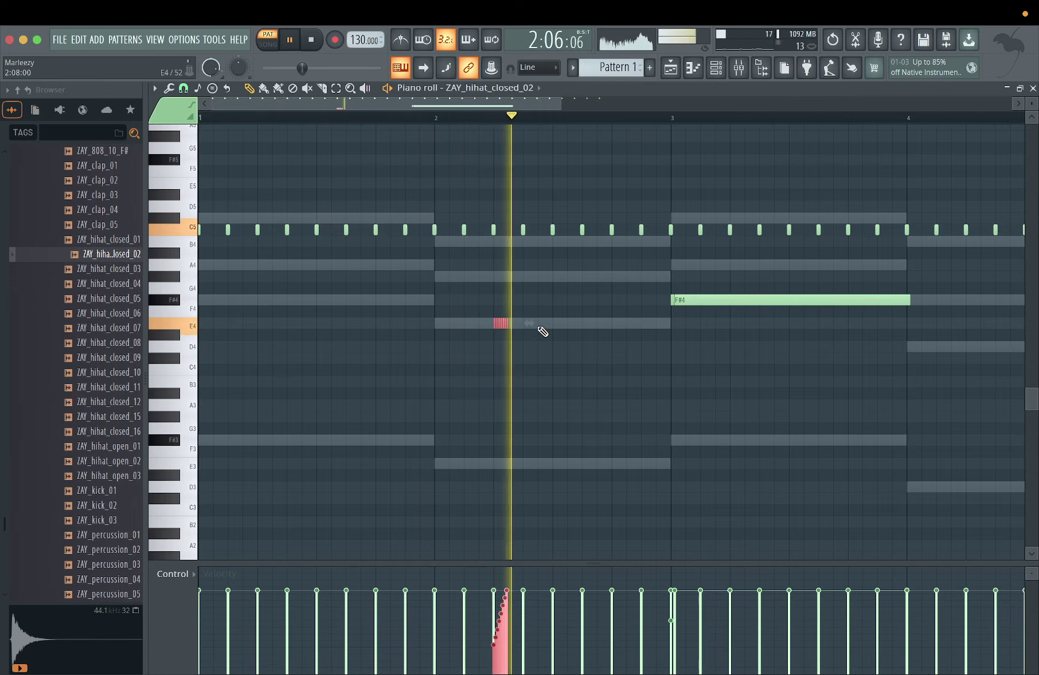
scroll(539, 328, right, 5)
scroll(539, 328, up, 3)
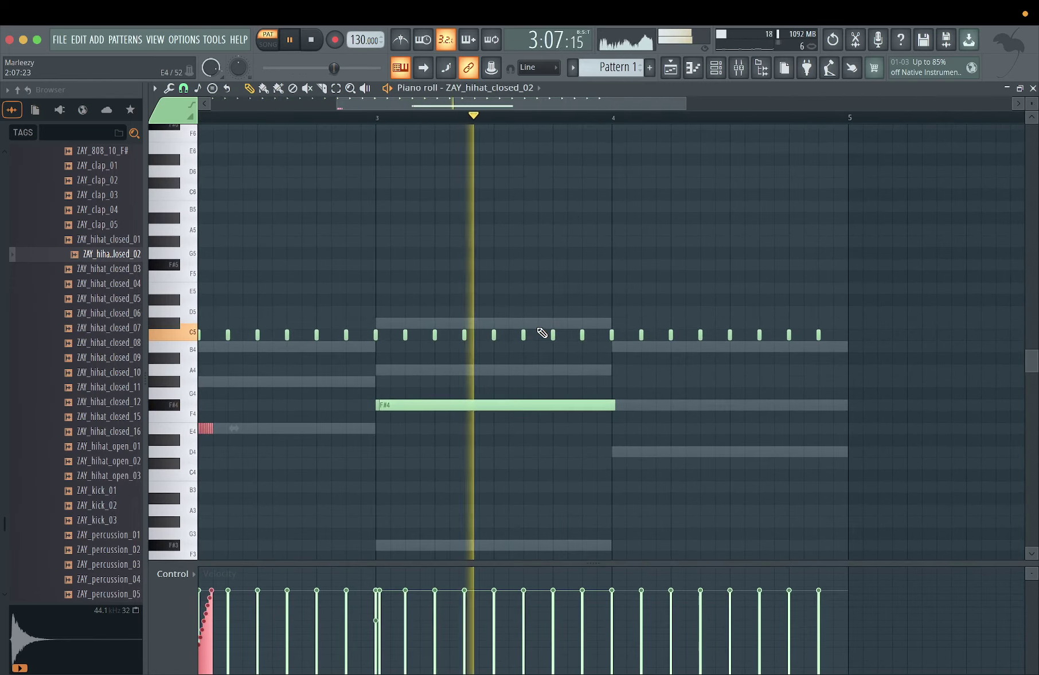
- Duplicate the fast roll from bar 2 onto C#4 at step 13 of bar 4 and listen to the copy
scroll(541, 332, left, 3)
scroll(541, 332, down, 4)
drag(353, 288, 945, 324)
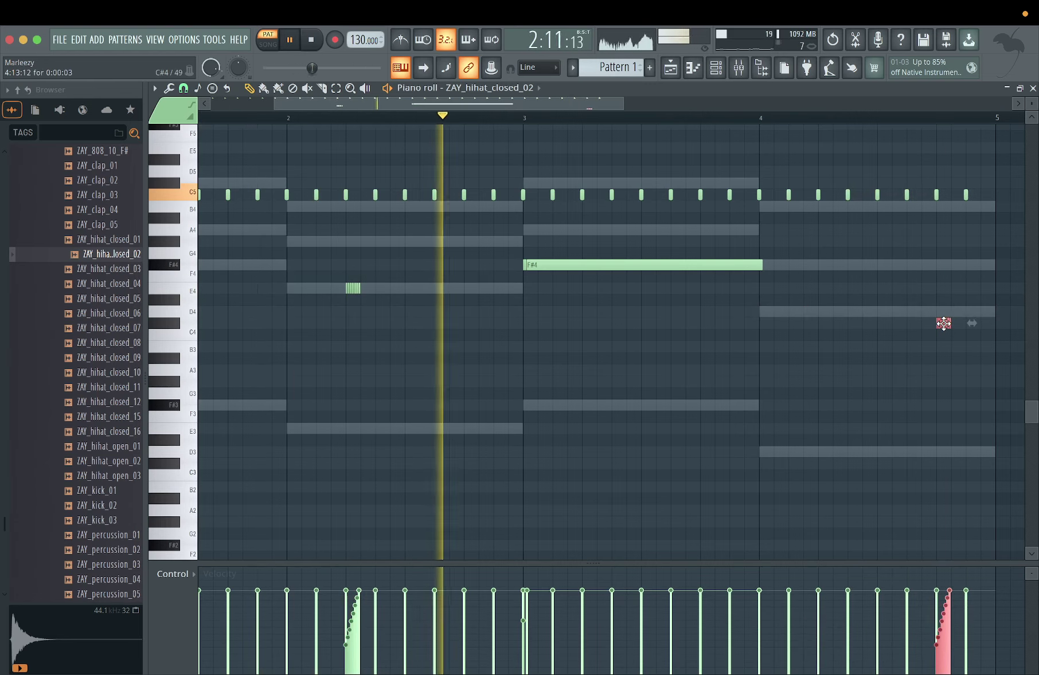
scroll(785, 335, right, 3)
scroll(786, 336, up, 3)
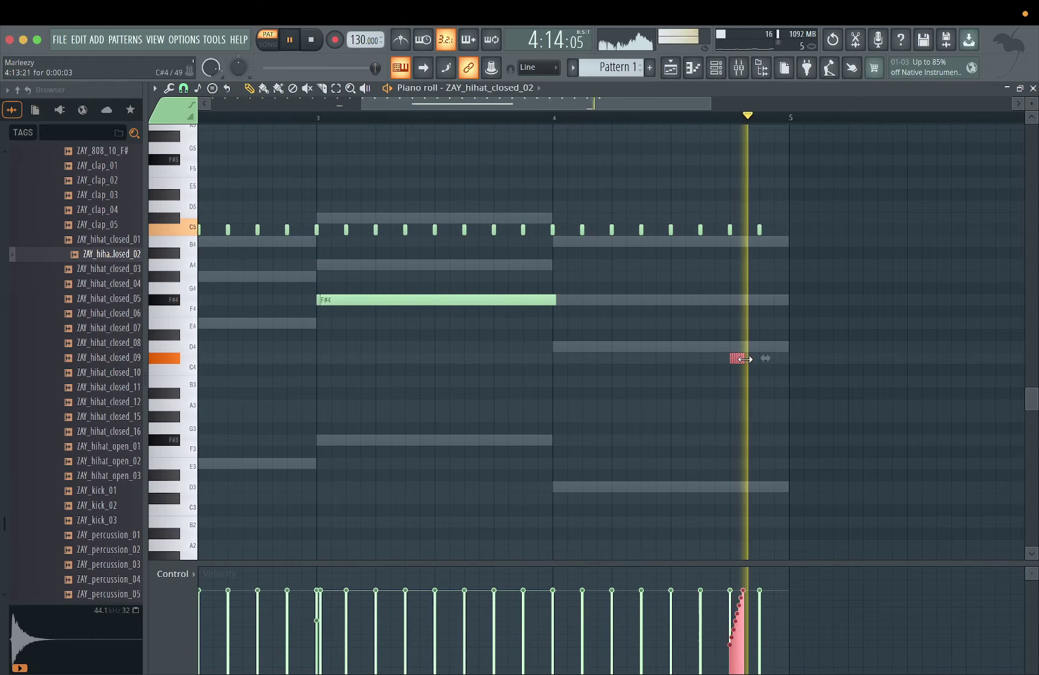
scroll(343, 196, left, 2)
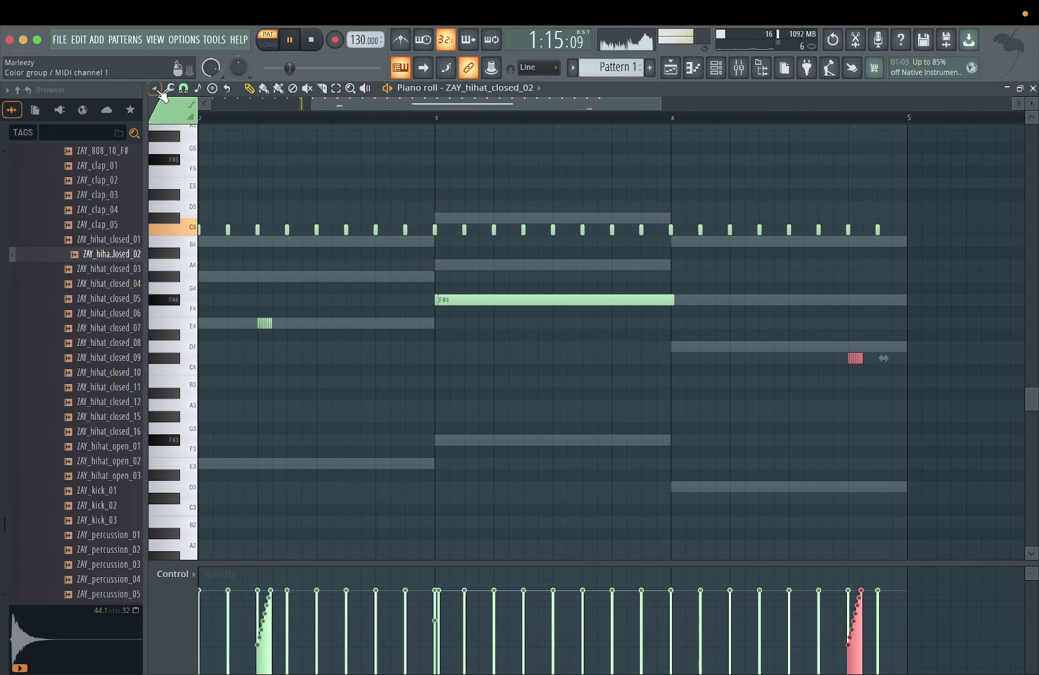
- Stamp a Roll slow relative on F#3 at step 13 of bar 2
click(156, 88)
mouse_move(183, 158)
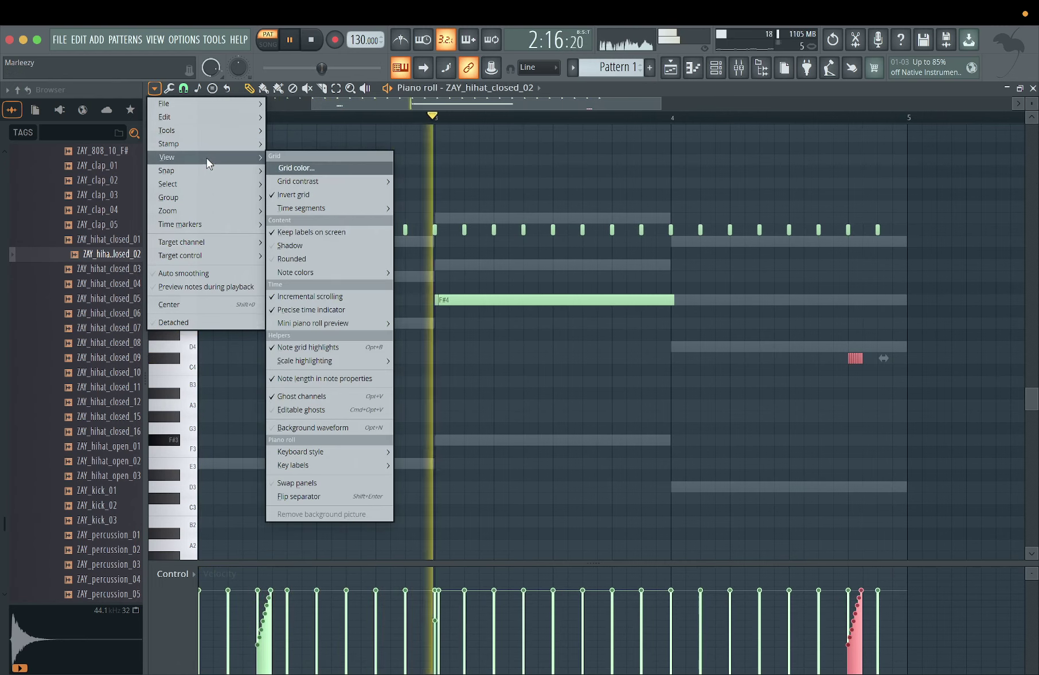
mouse_move(213, 144)
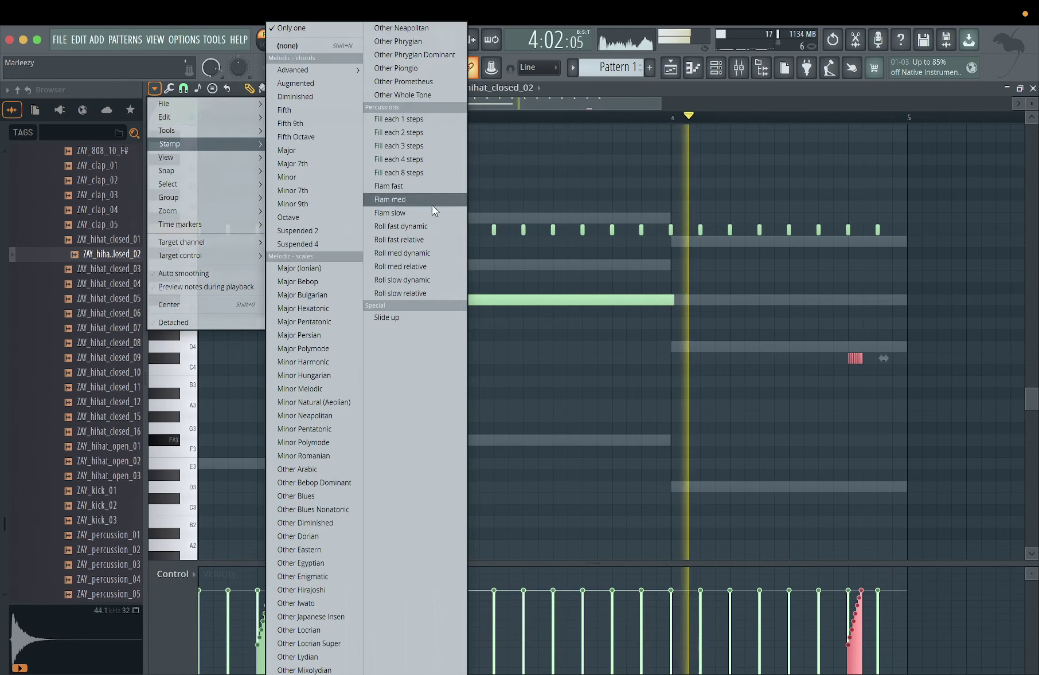
click(418, 293)
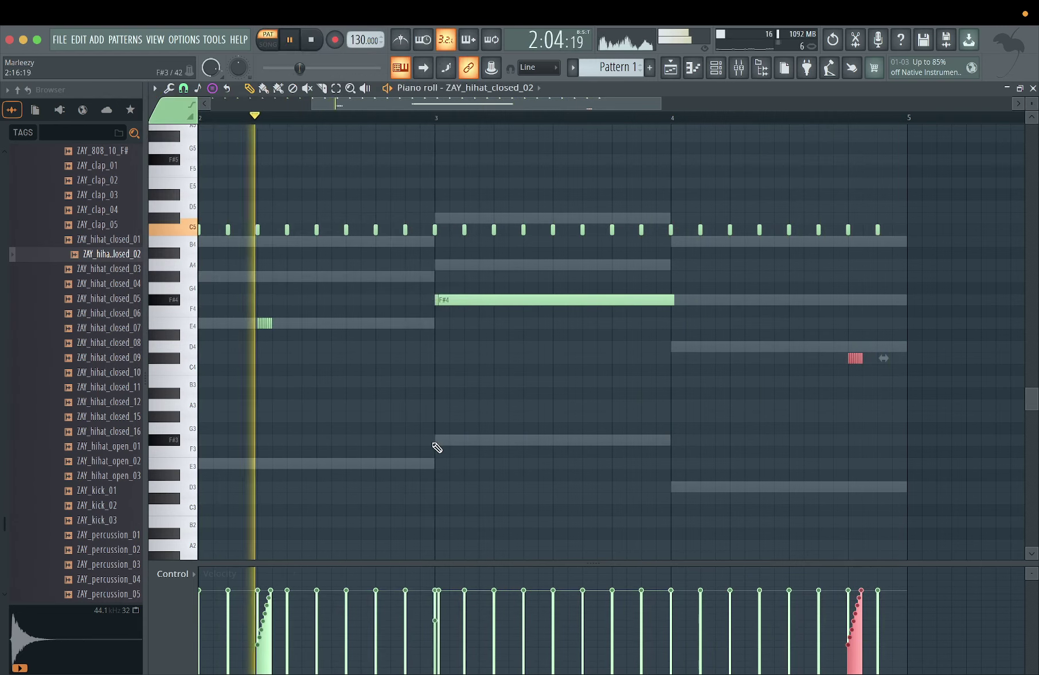
click(383, 440)
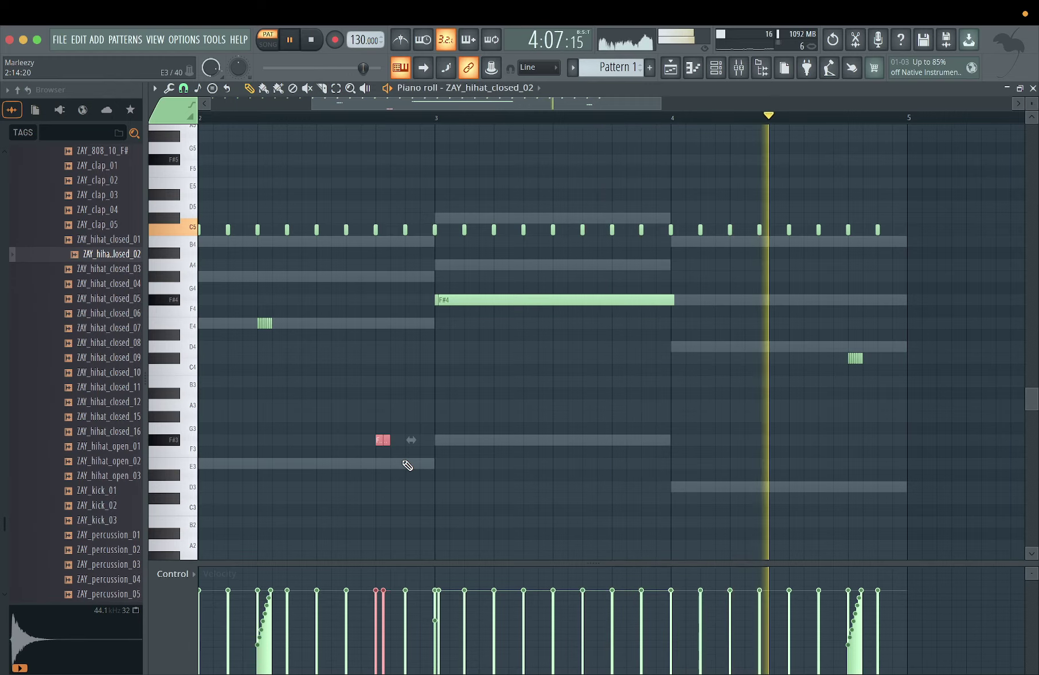
- Duplicate the slow roll from bar 2 onto F#4 at step 3 of bar 1 and deselect the copy
scroll(407, 465, down, 2)
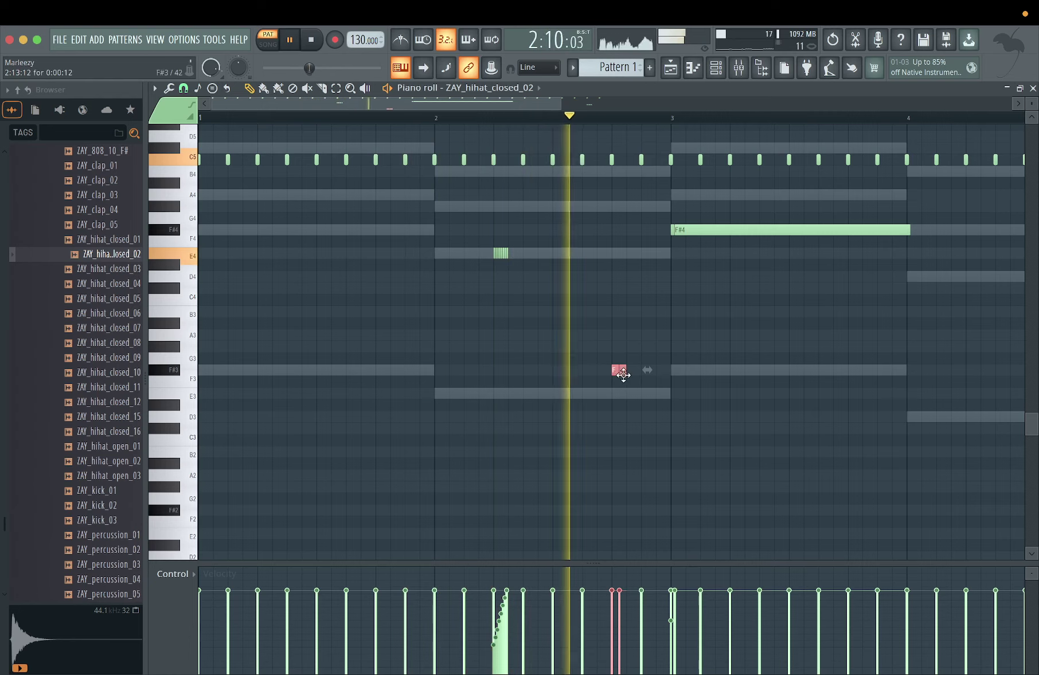
mouse_move(621, 374)
mouse_down()
mouse_move(273, 256)
mouse_move(239, 224)
mouse_up()
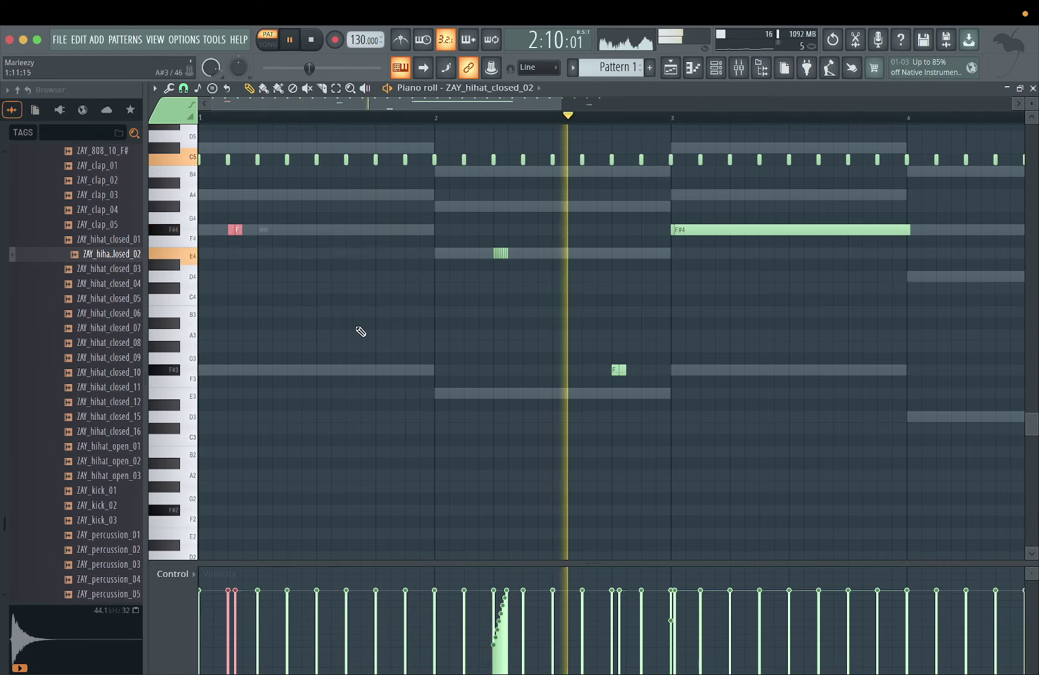
scroll(420, 339, up, 2)
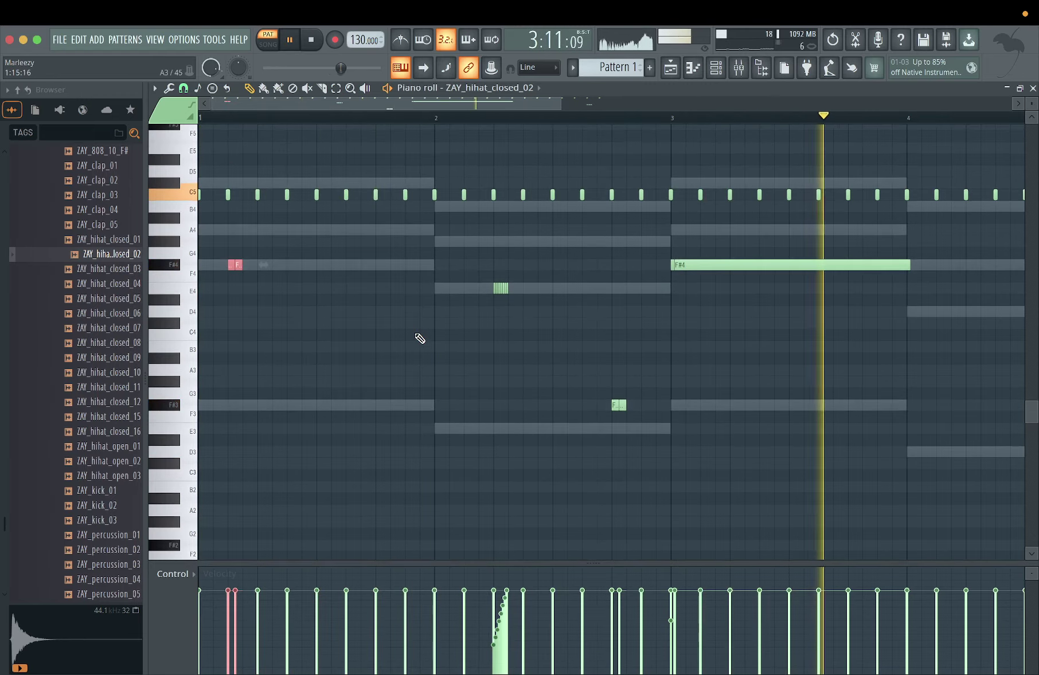
scroll(420, 339, right, 5)
scroll(420, 339, down, 3)
scroll(420, 339, down, 3)
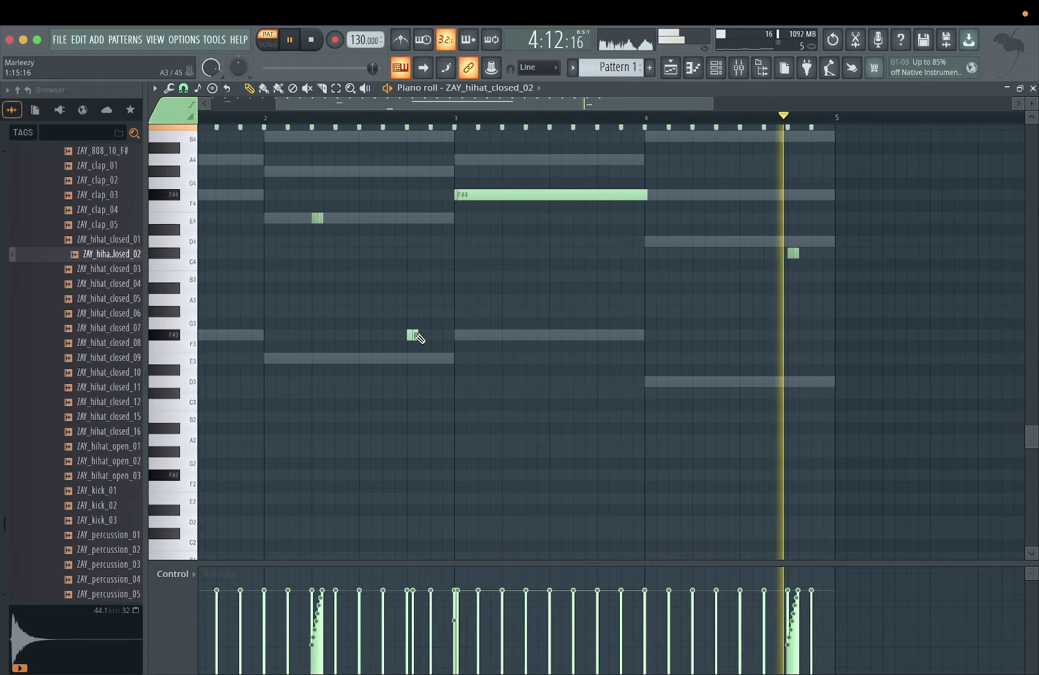
scroll(416, 339, down, 1)
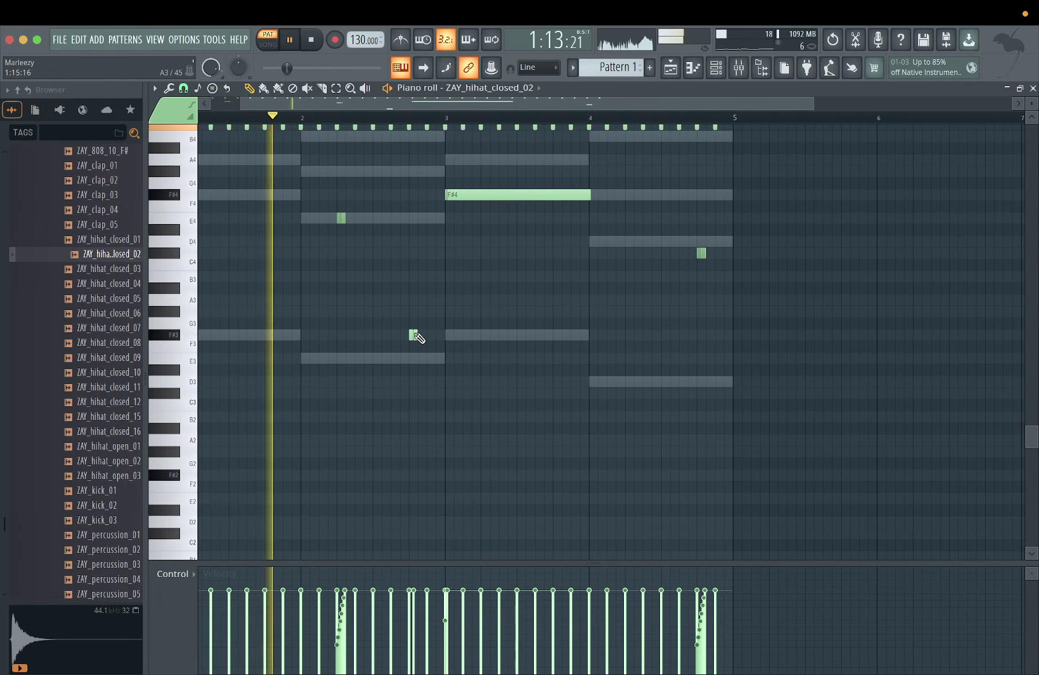
- Stamp a Flam fast on F#3 around step 13 of bar 1
click(154, 88)
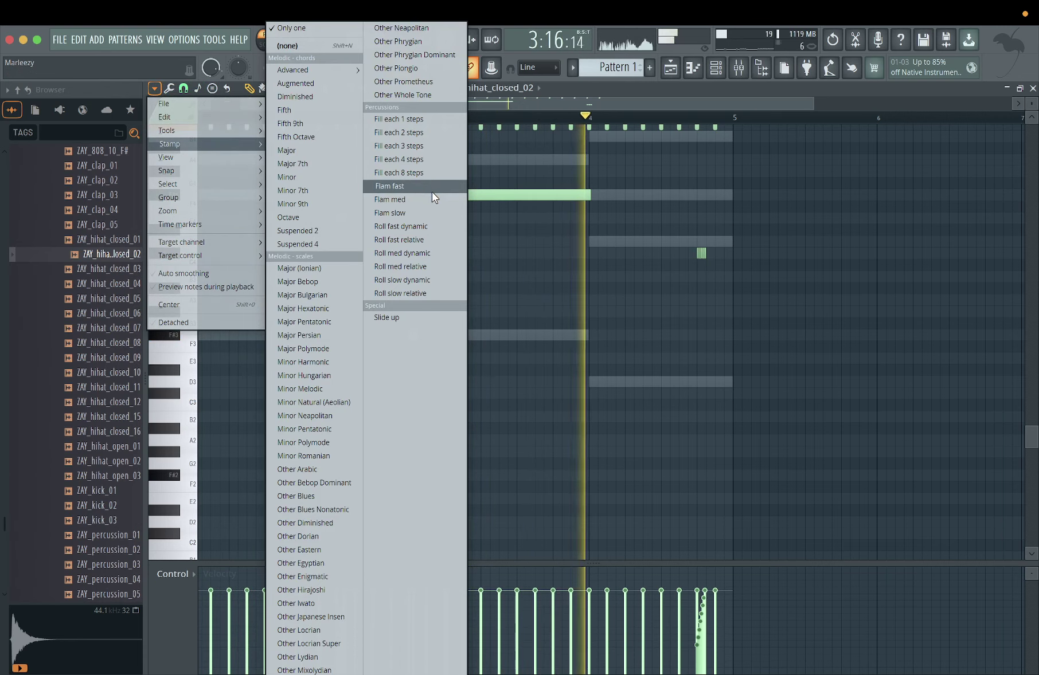
click(431, 186)
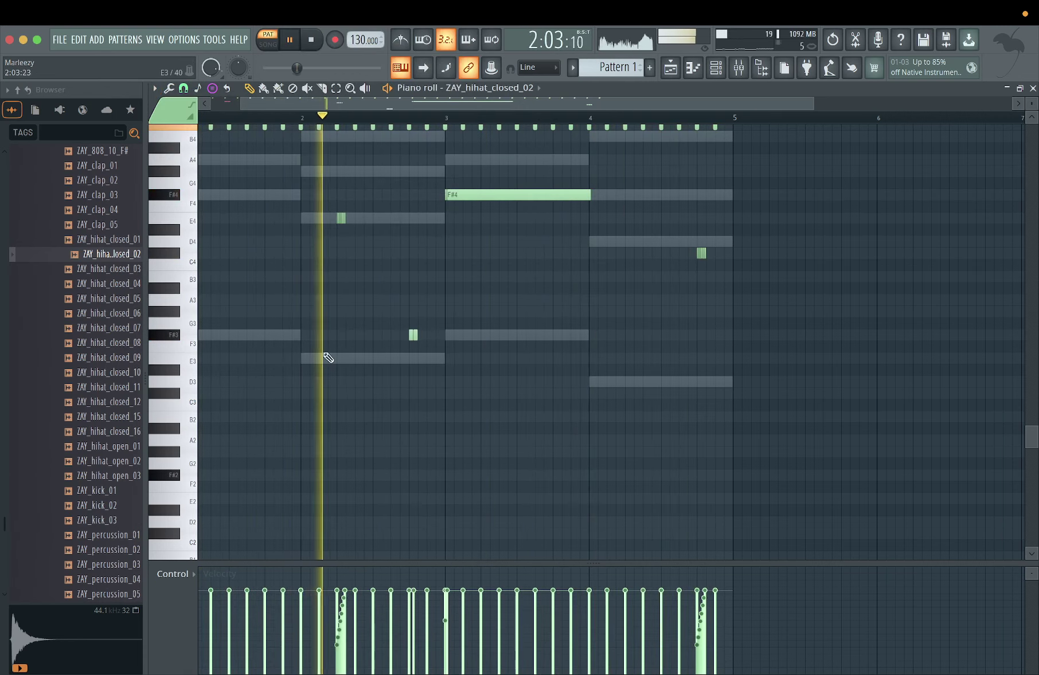
key(space)
scroll(285, 355, up, 4)
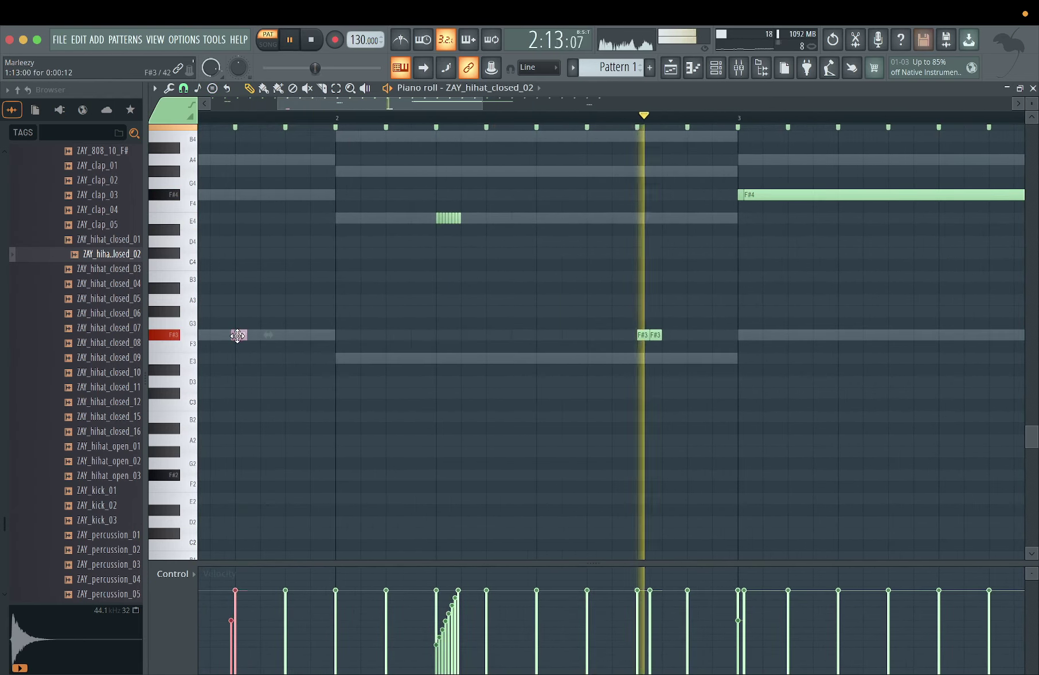
- Raise the flam notes near step 13 of bar 1 to A4
drag(241, 334, 255, 335)
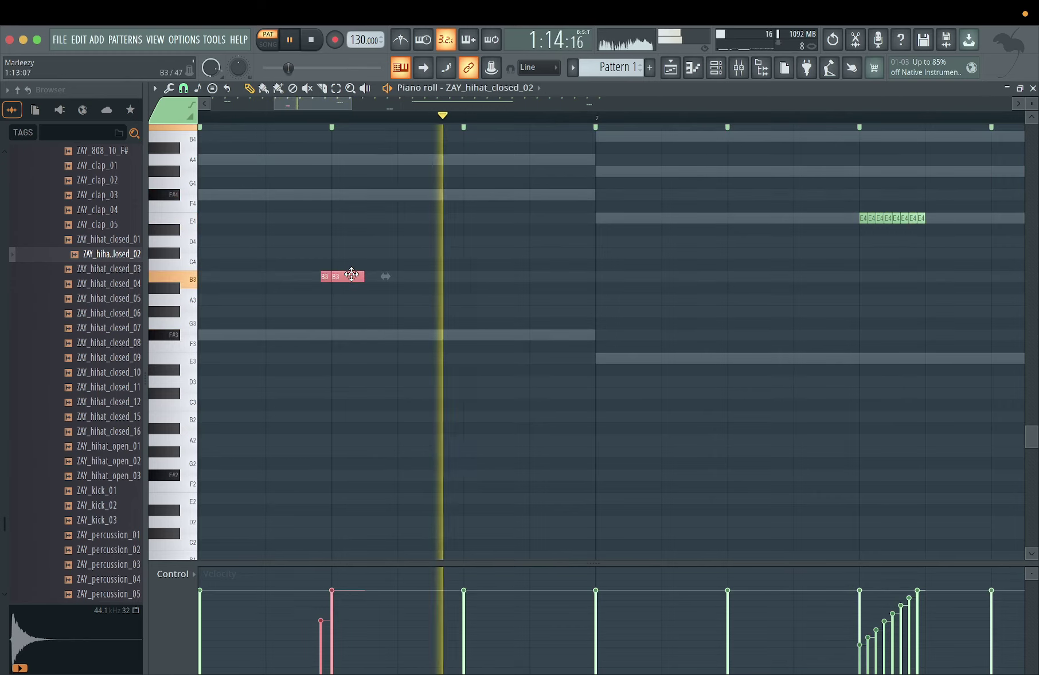
drag(352, 275, 355, 160)
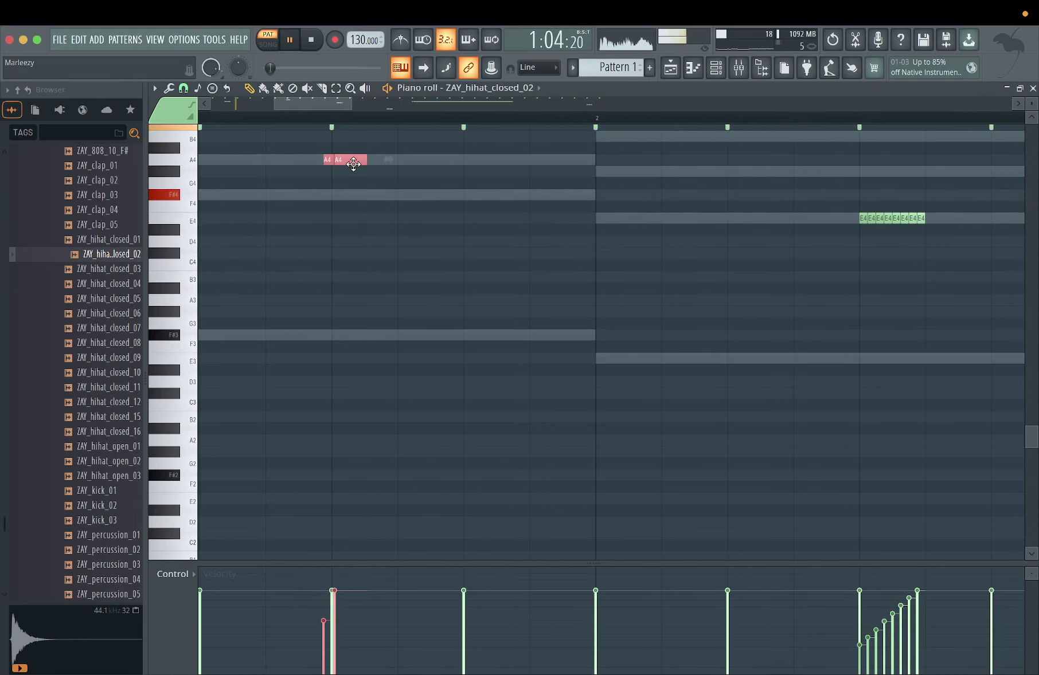
scroll(353, 164, up, 4)
scroll(353, 162, down, 3)
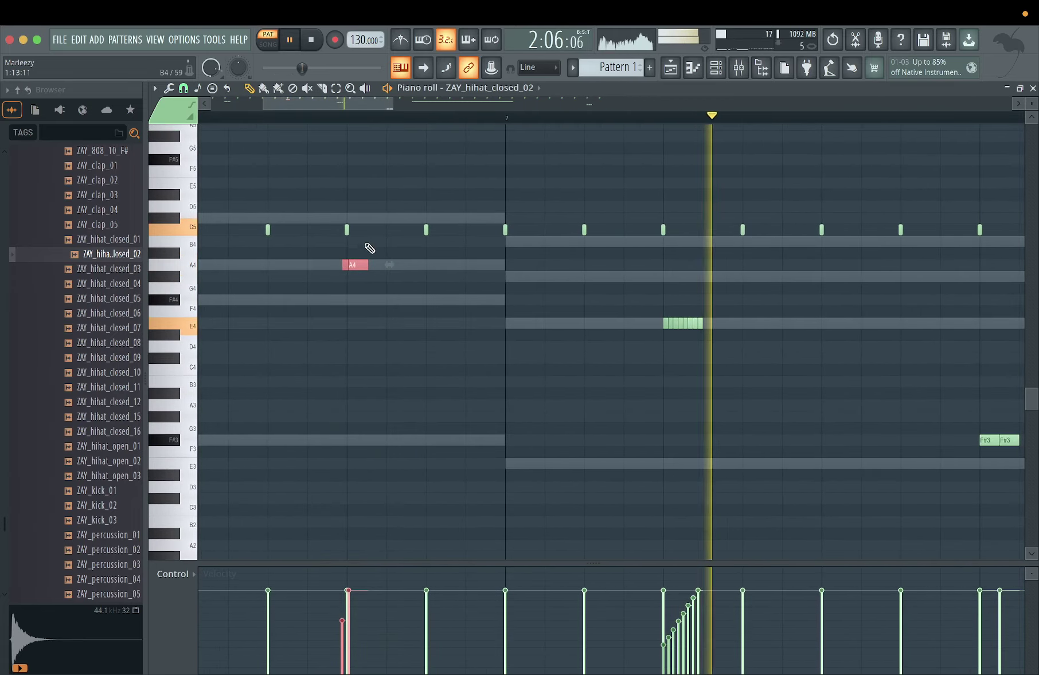
- Move the A4 flam to the start of bar 2 with its second note on the bar line, and play the pattern
drag(355, 264, 429, 263)
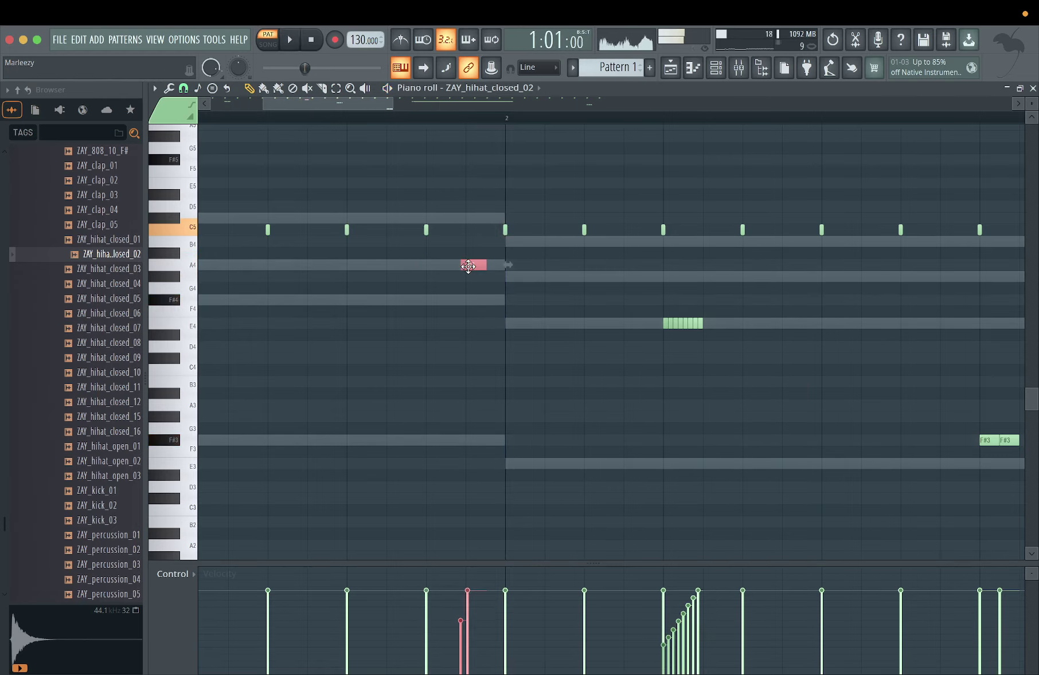
scroll(469, 266, down, 4)
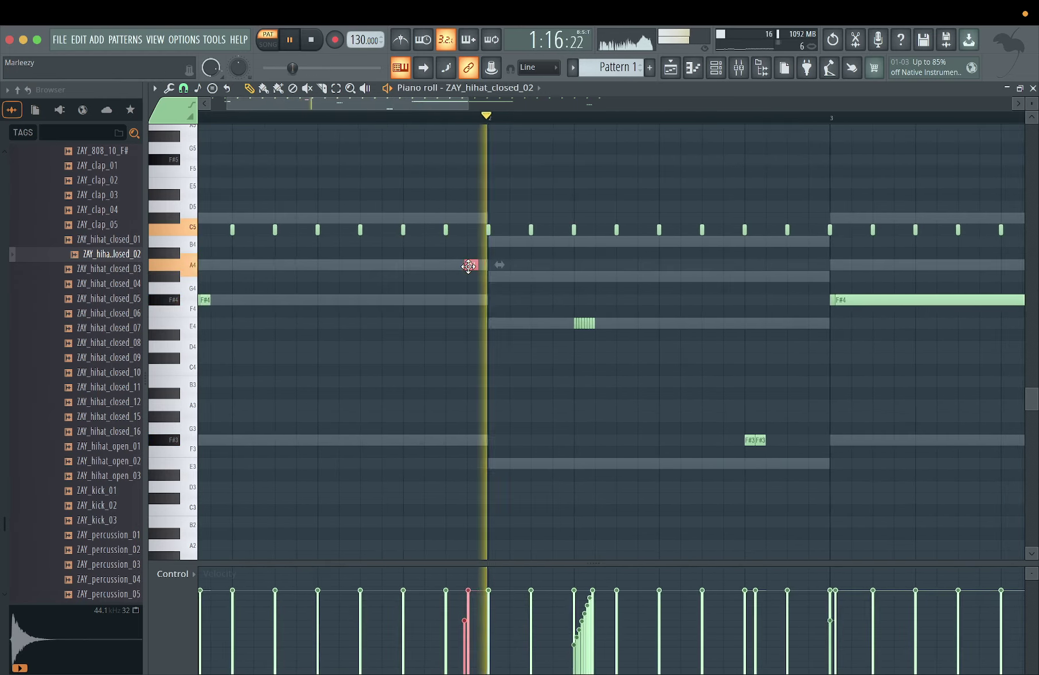
drag(468, 266, 488, 264)
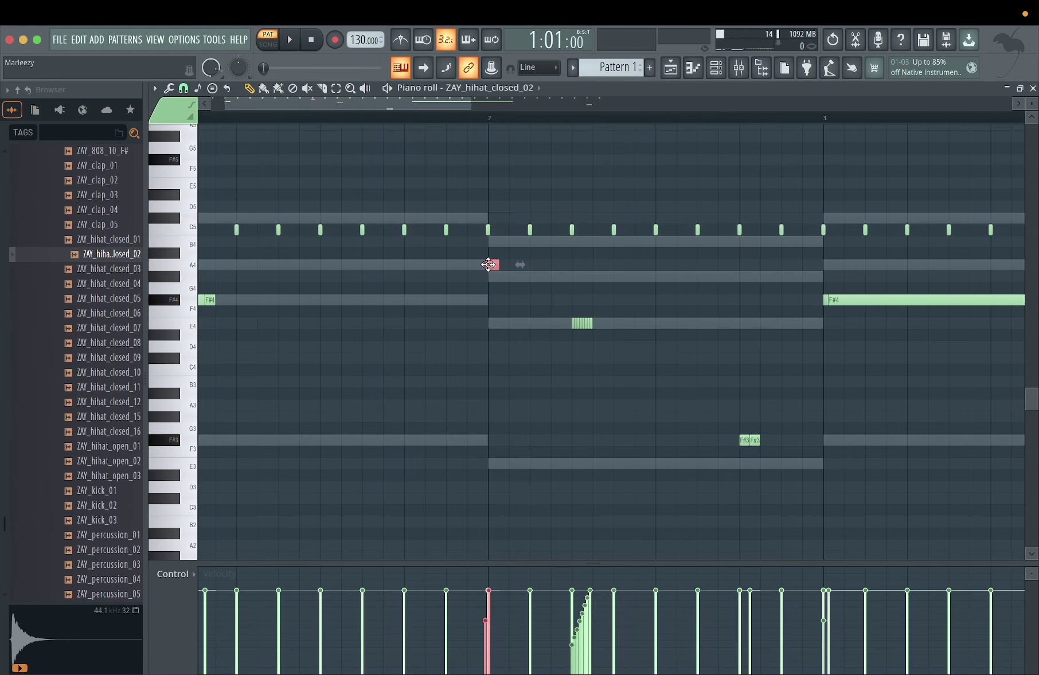
scroll(488, 265, down, 3)
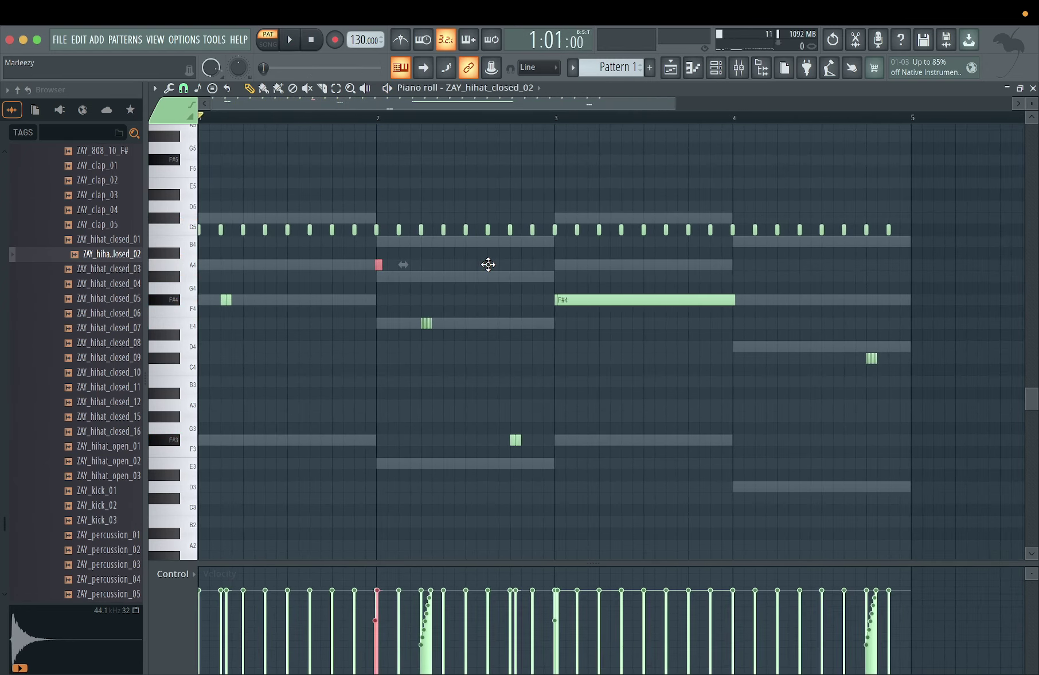
key(space)
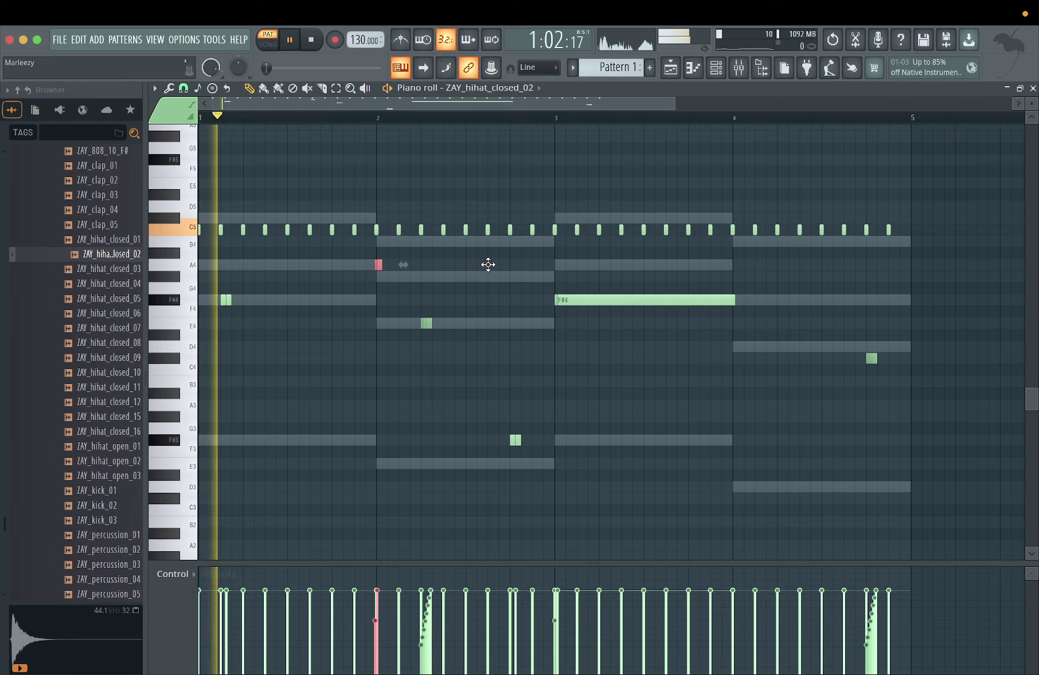
key(space)
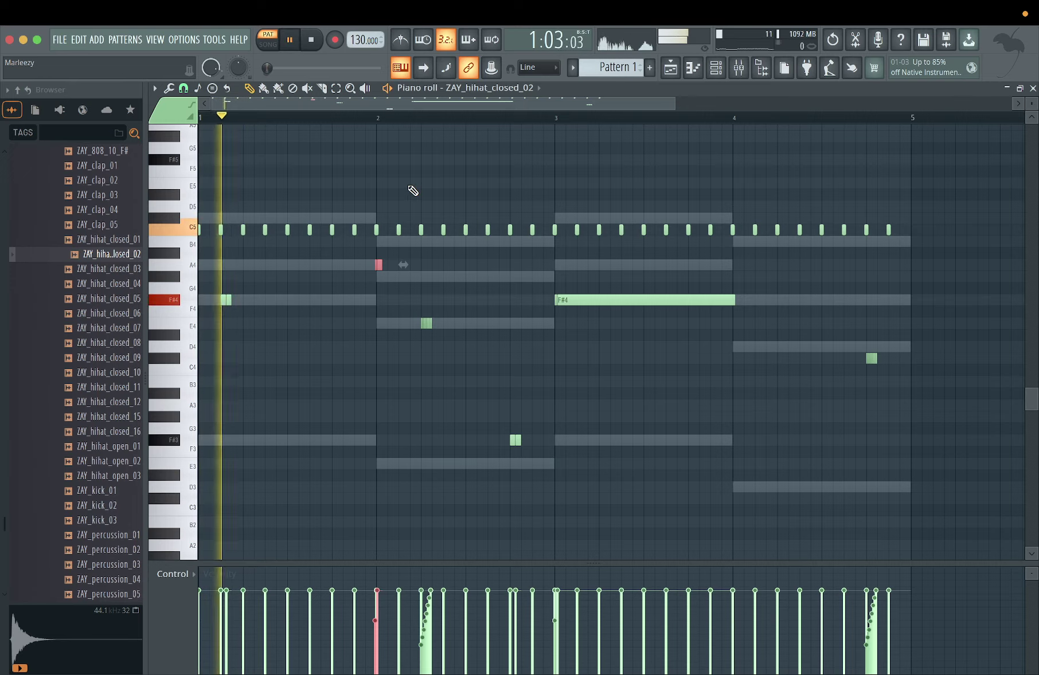
- Stamp a Roll slow dynamic on F#3 at step 13 of bar 1 and listen to it in playback
click(154, 88)
mouse_move(207, 171)
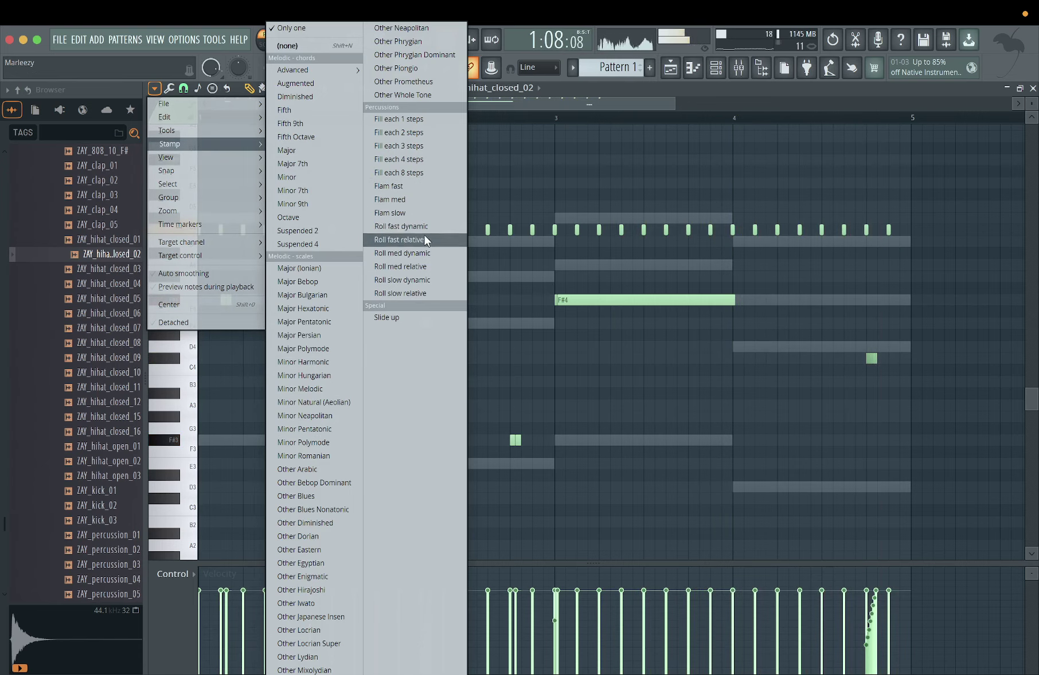
click(434, 280)
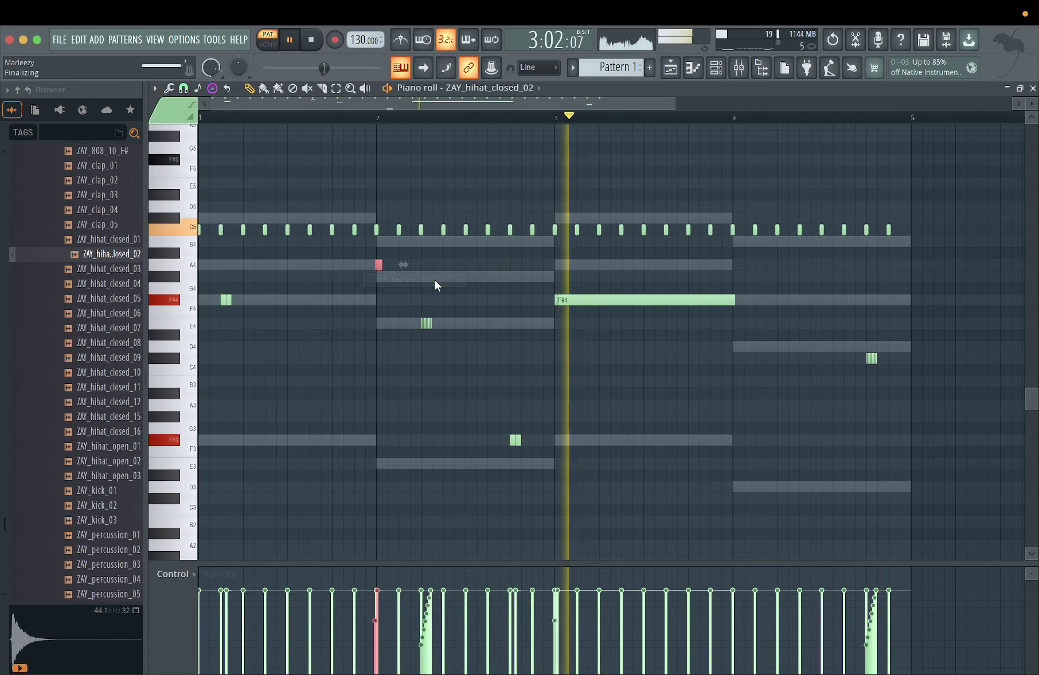
click(336, 441)
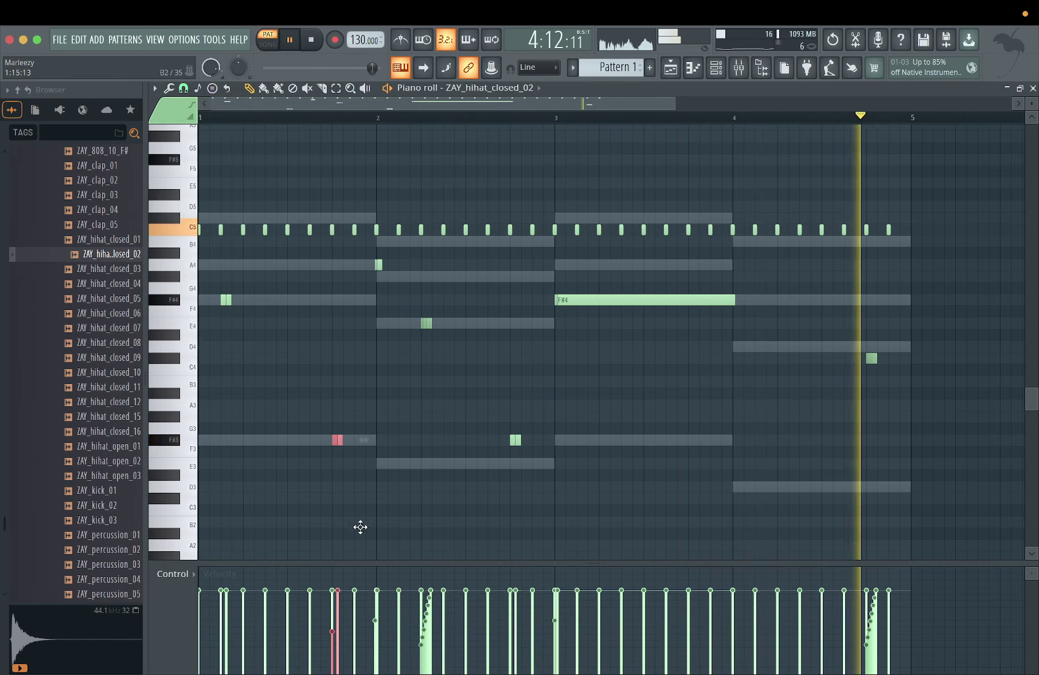
scroll(351, 487, up, 3)
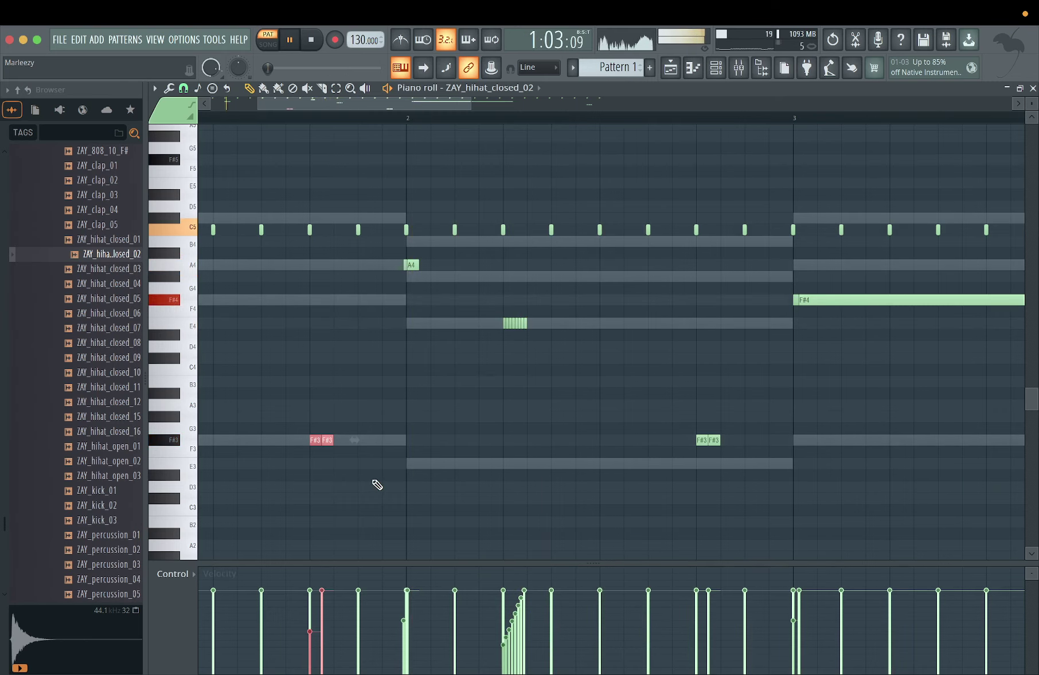
scroll(377, 485, down, 1)
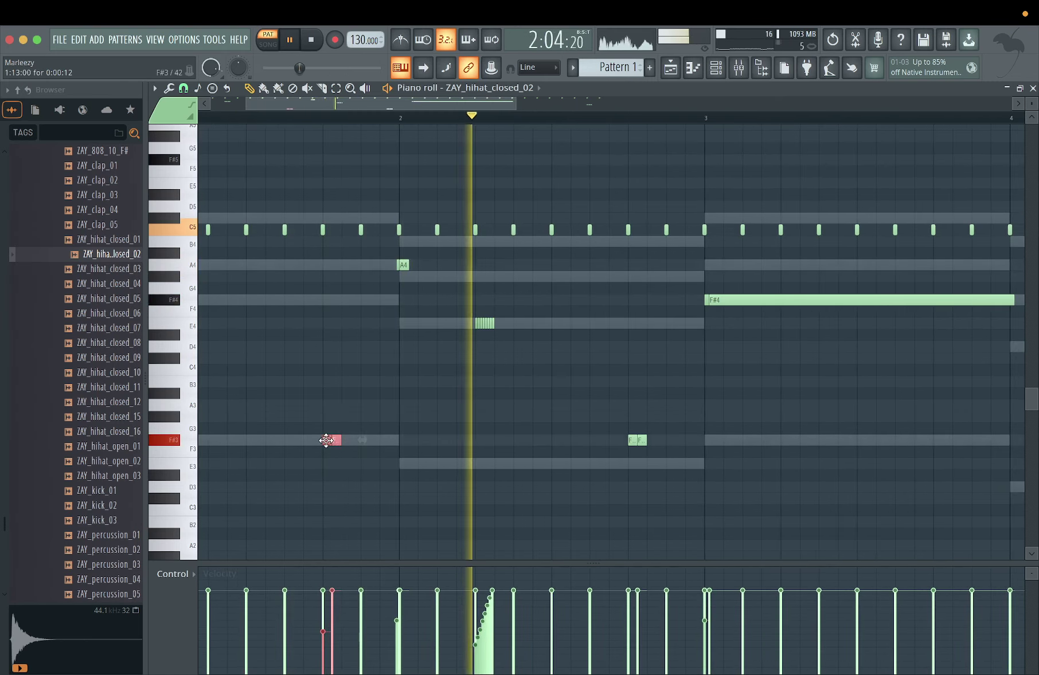
mouse_move(325, 440)
mouse_down()
mouse_move(355, 416)
mouse_move(329, 446)
mouse_up()
scroll(329, 446, down, 1)
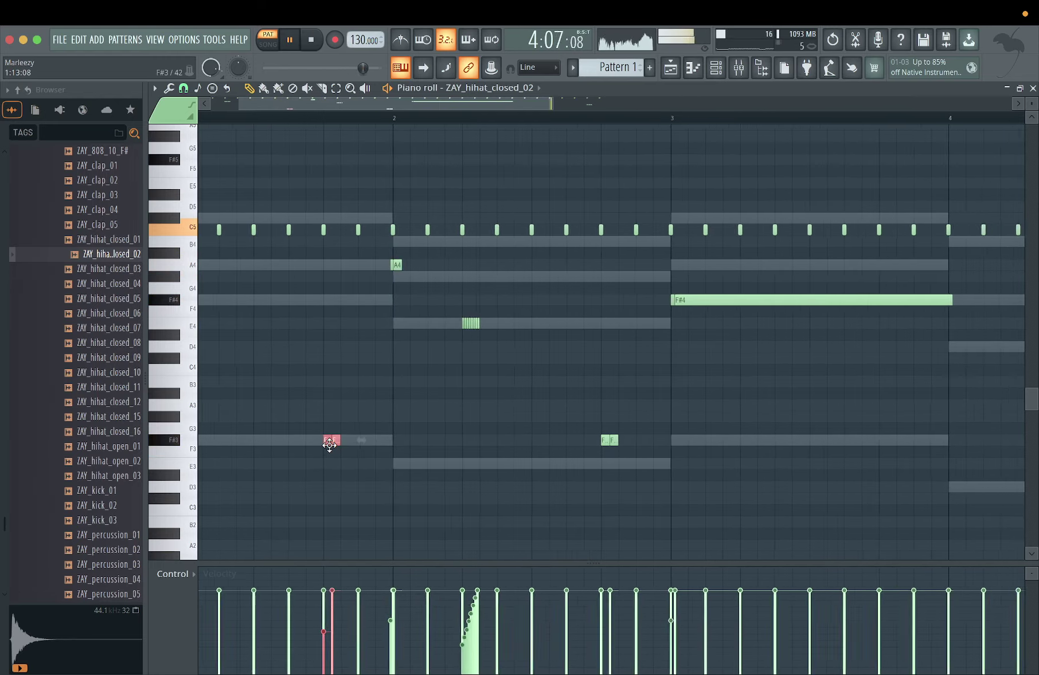
scroll(329, 445, down, 3)
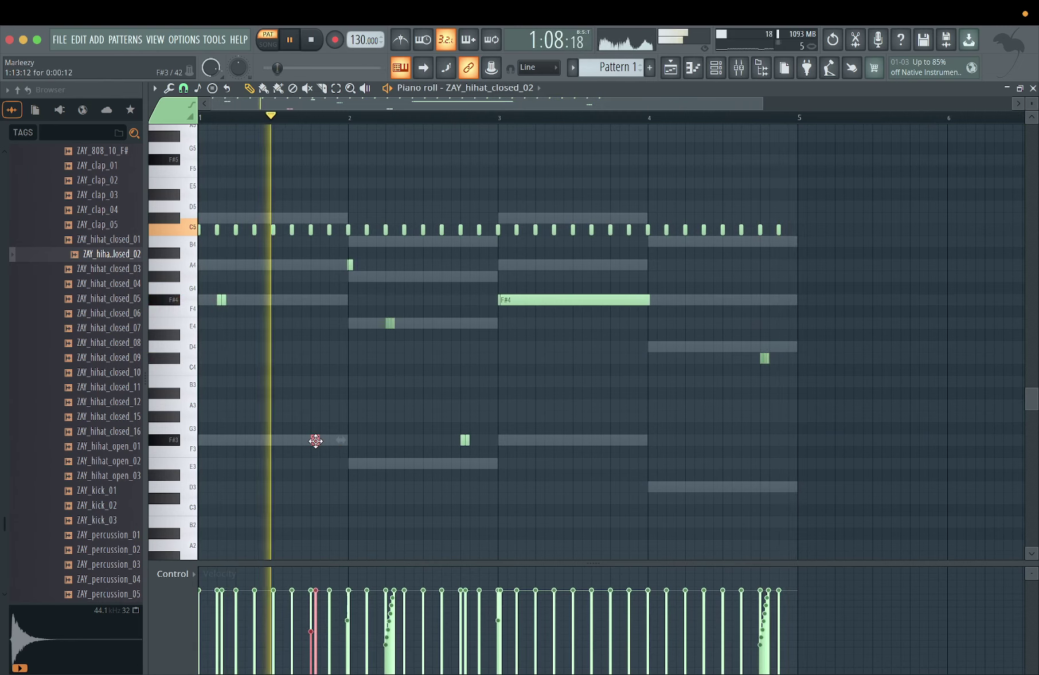
- Copy the F#3 notes from step 13 of bar 1 to step 13 of bar 3 and listen to them in playback
drag(314, 441, 614, 440)
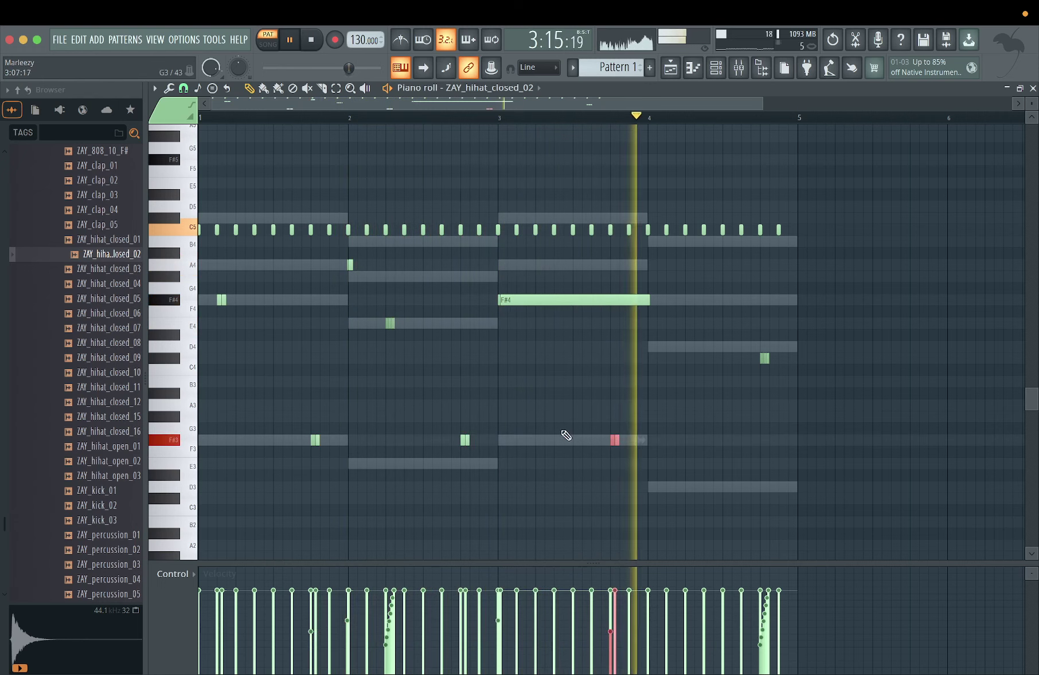
click(726, 72)
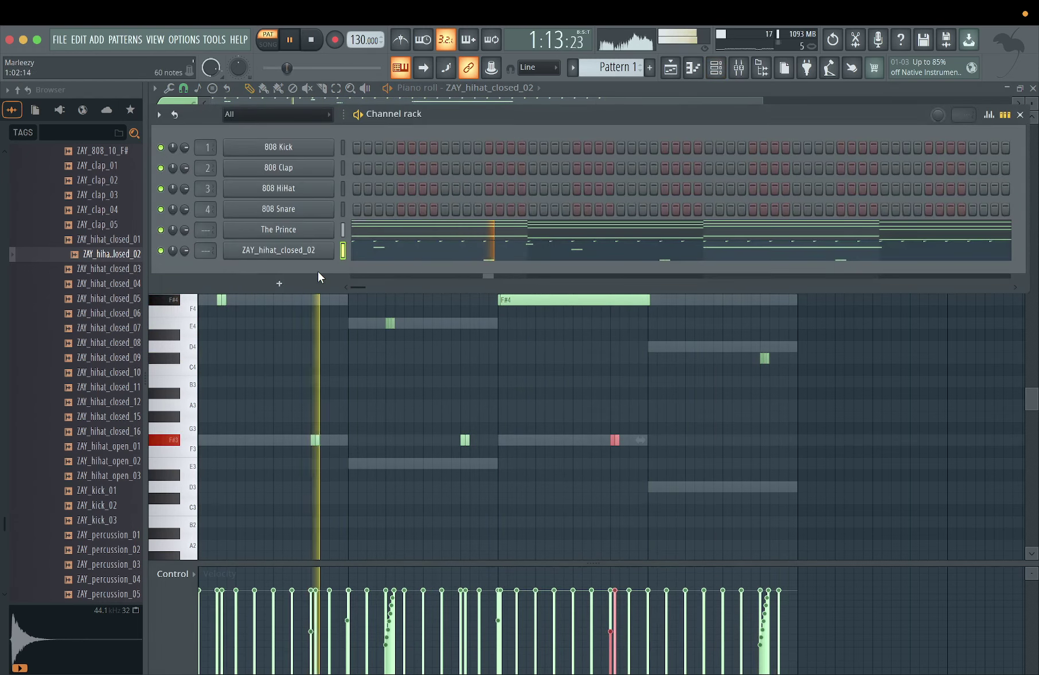
click(208, 325)
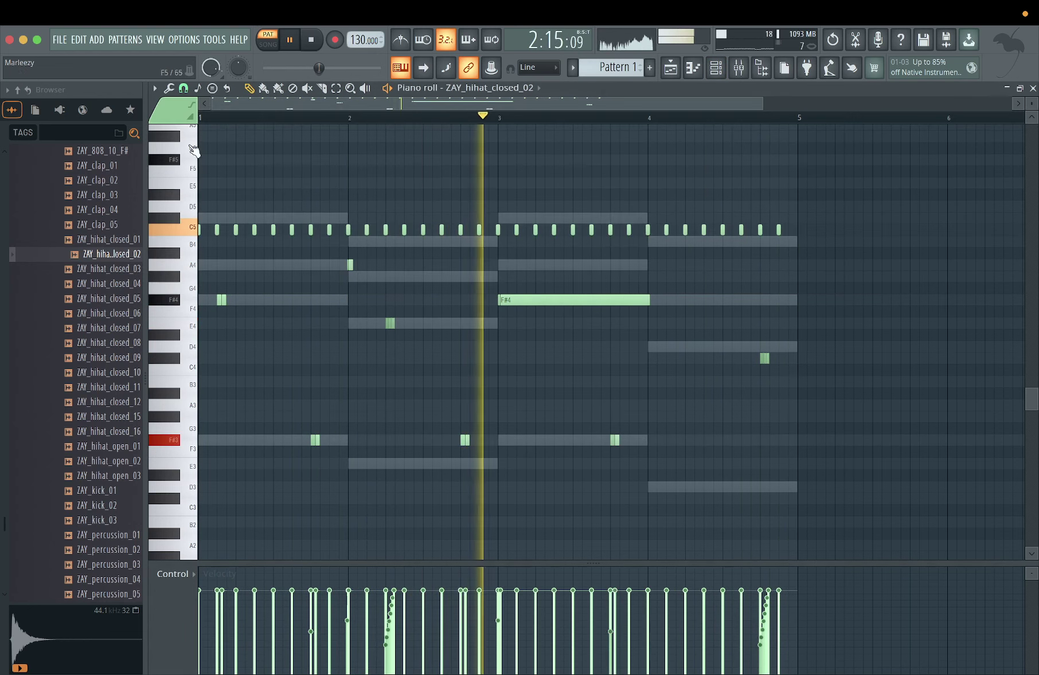
- Stamp a Flam slow on B3 at the start of bar 2, with its second note on the bar line
click(154, 88)
mouse_move(193, 146)
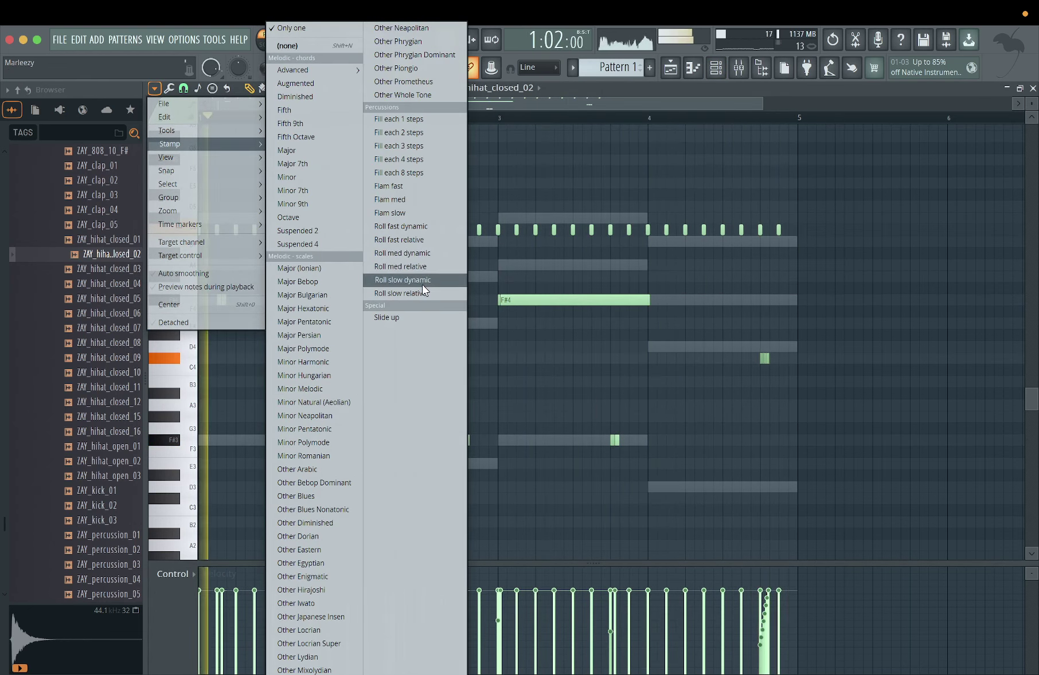
click(440, 213)
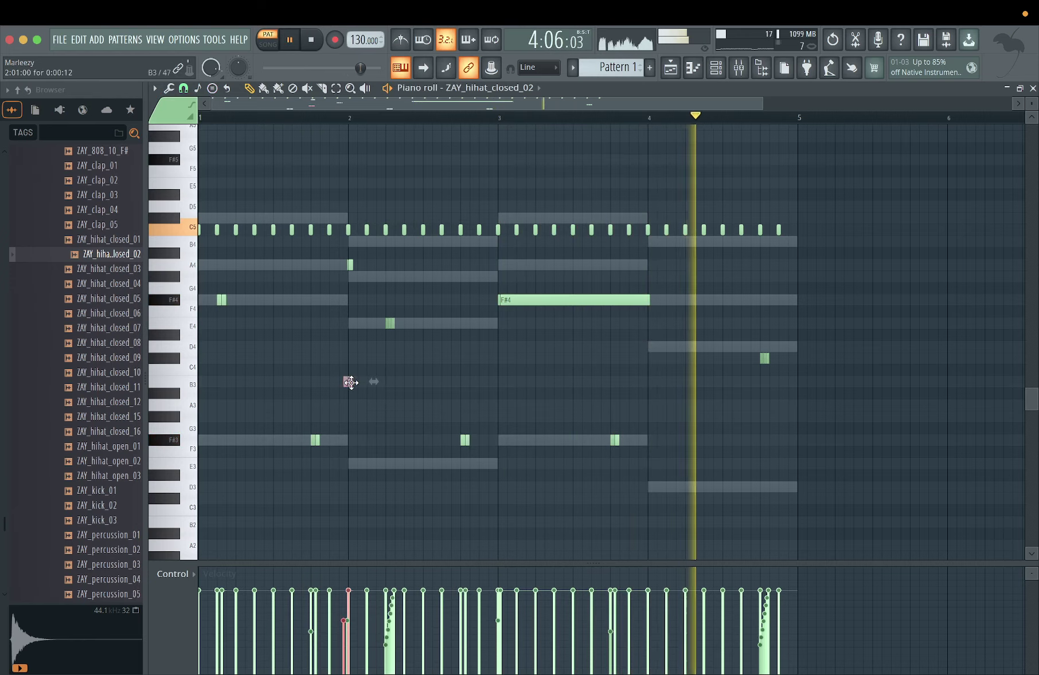
ctrl+scroll(362, 391, up, 5)
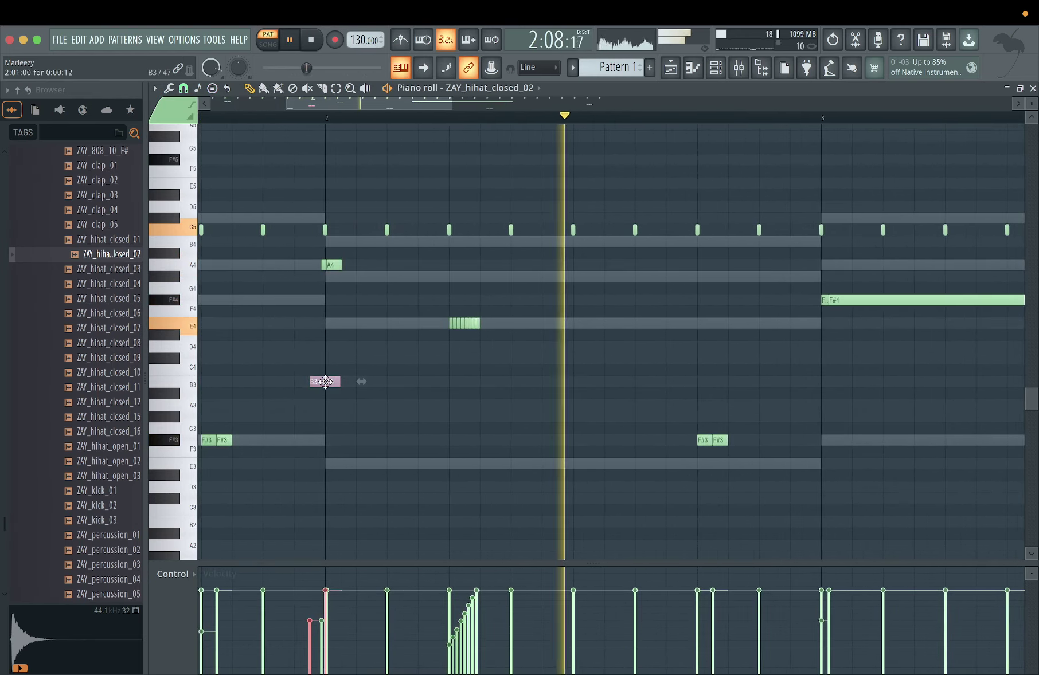
- Move the slow flam to the end of bar 2 with its second note on step 16, and lower it to C#2
drag(323, 384, 598, 389)
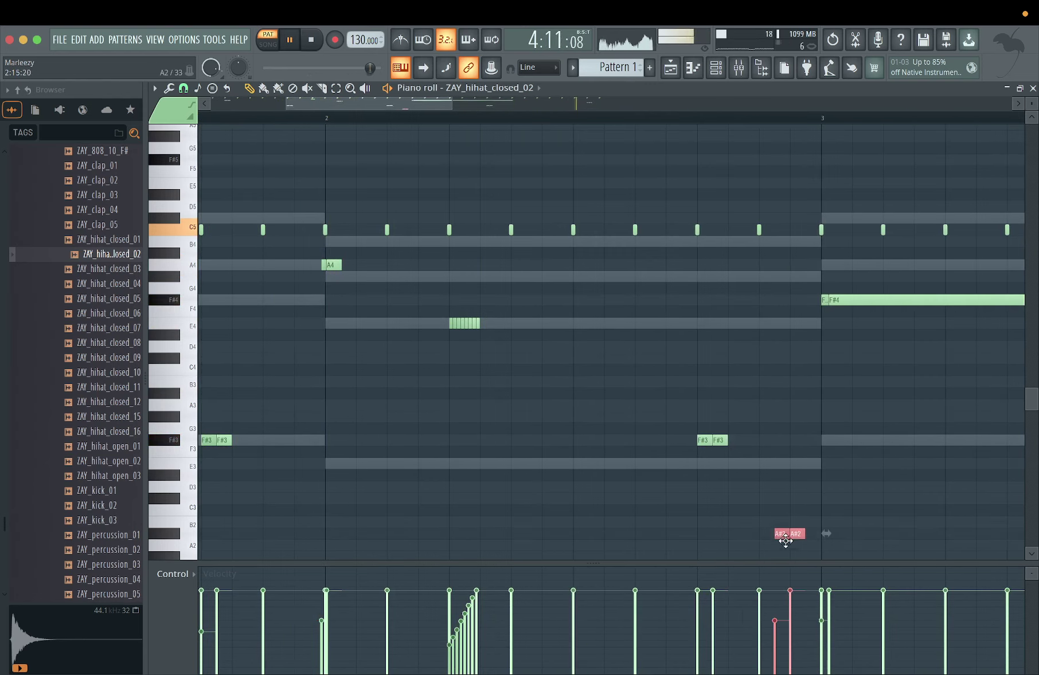
drag(785, 540, 788, 434)
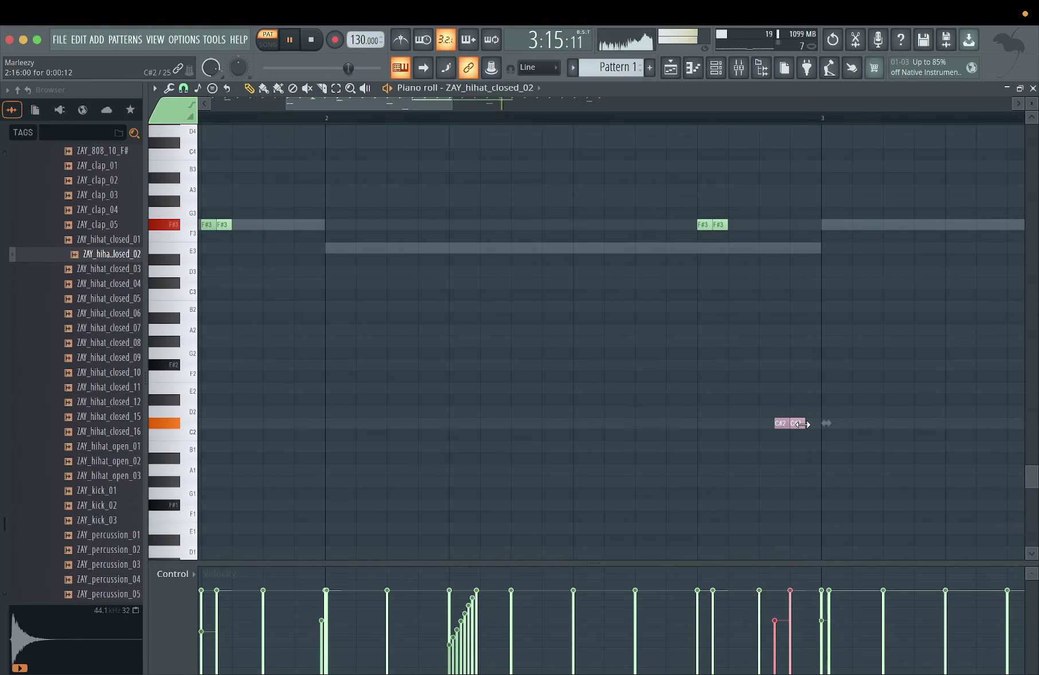
scroll(809, 410, up, 1)
scroll(812, 397, down, 5)
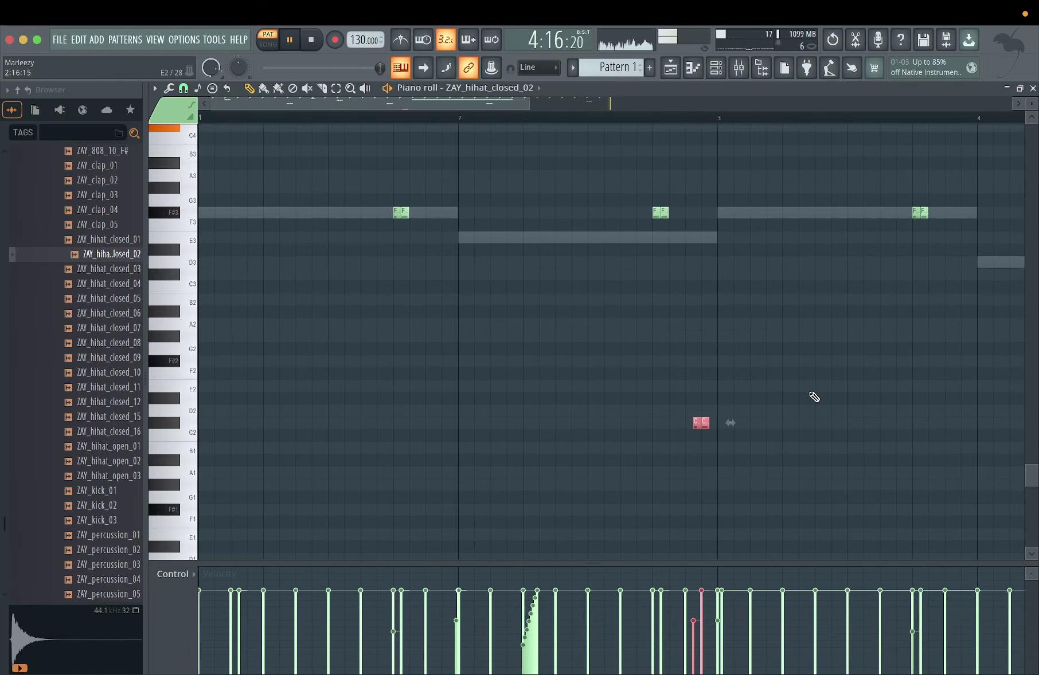
scroll(813, 397, down, 3)
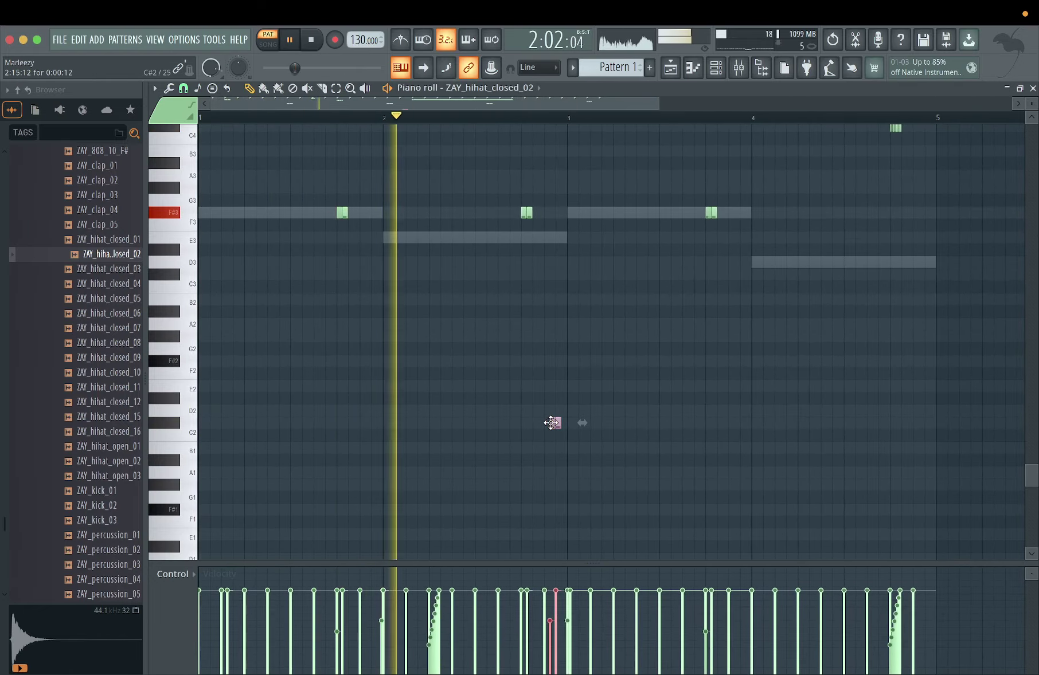
- Move the C#2 flam to bar 4 with its second note on step 5, and listen to the pattern
drag(559, 424, 800, 429)
scroll(800, 429, up, 5)
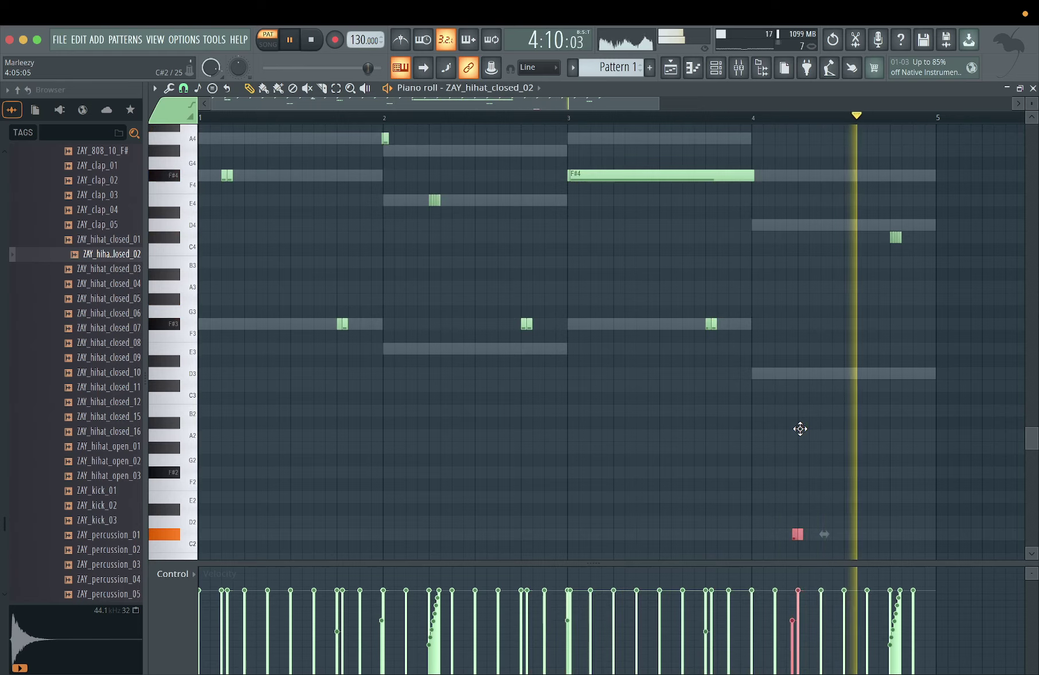
scroll(800, 429, up, 5)
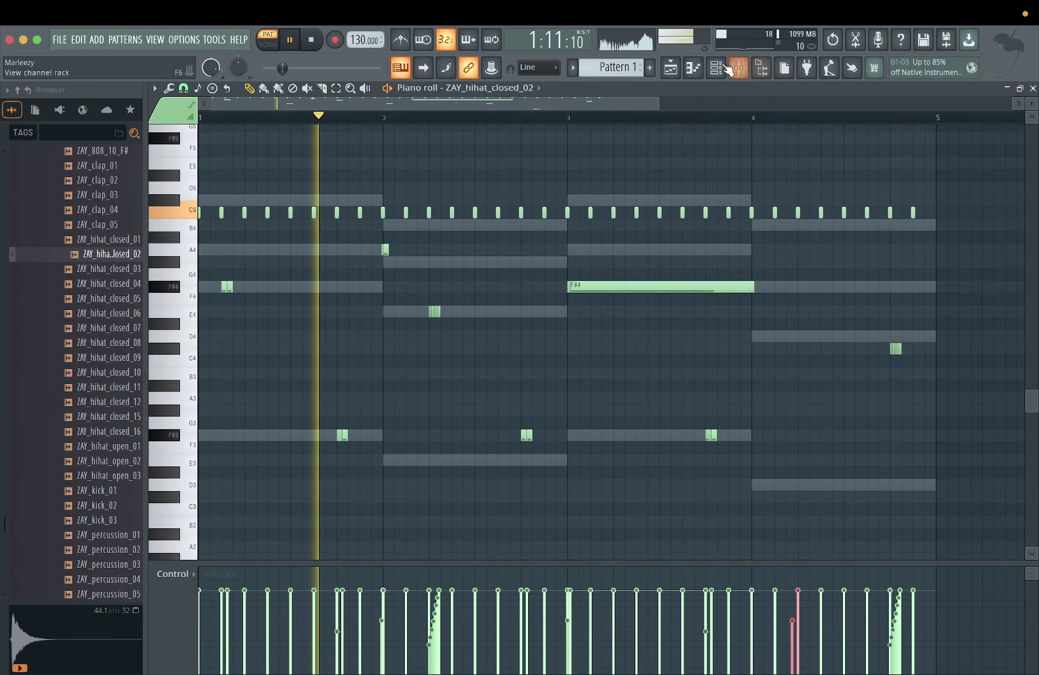
click(726, 69)
click(726, 69)
- Stamp a Roll med relative on B3 at step 9 of bar 1
click(155, 88)
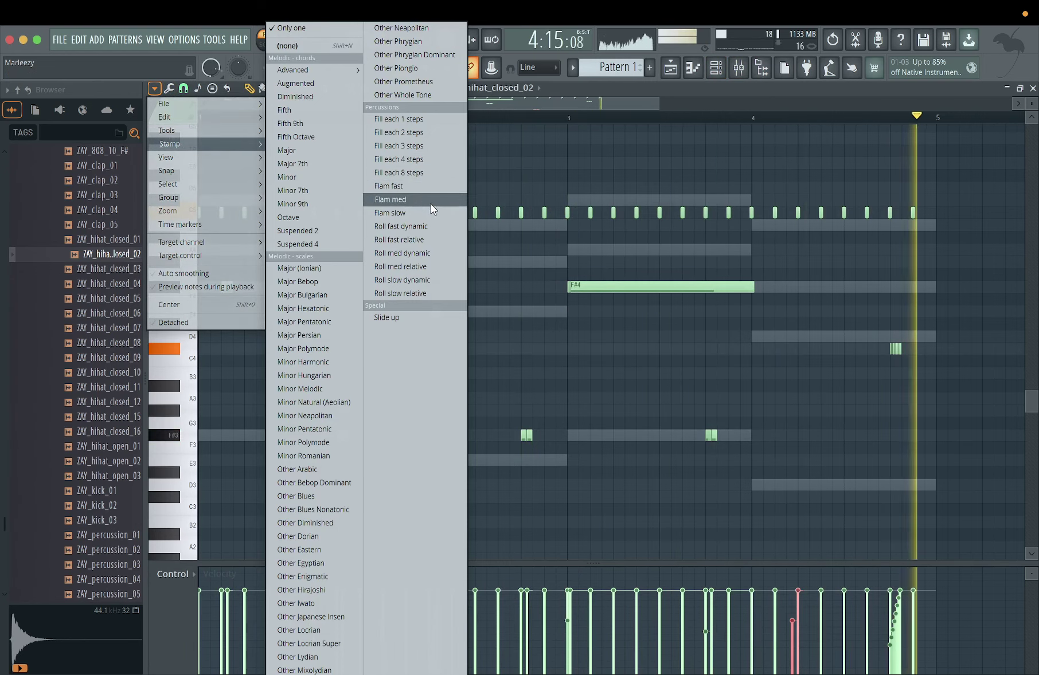
click(428, 267)
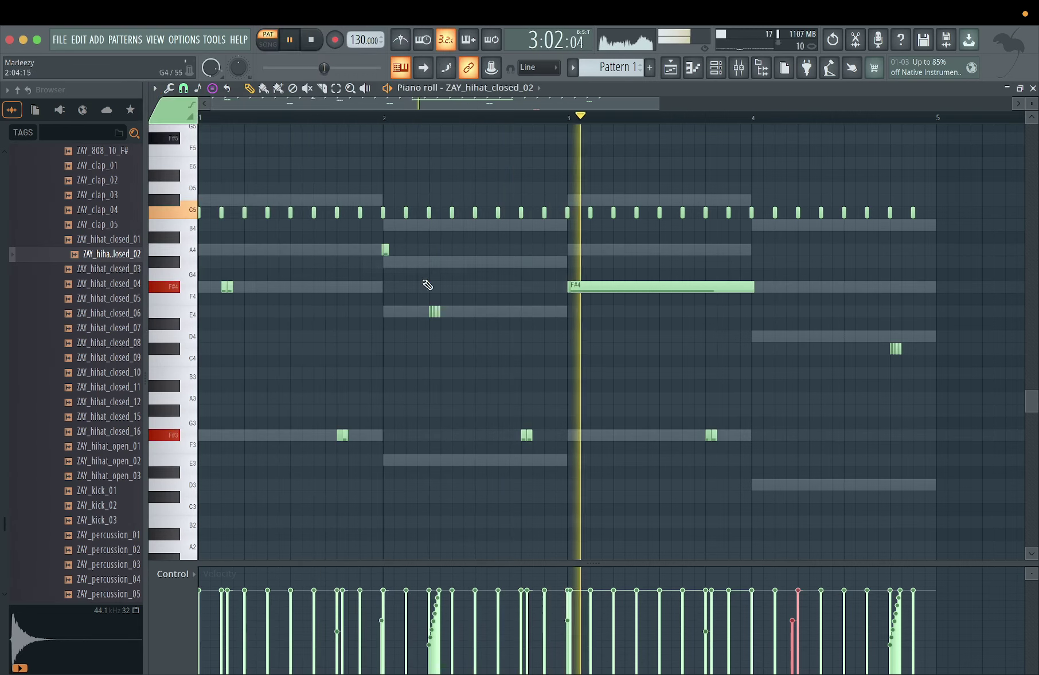
click(296, 373)
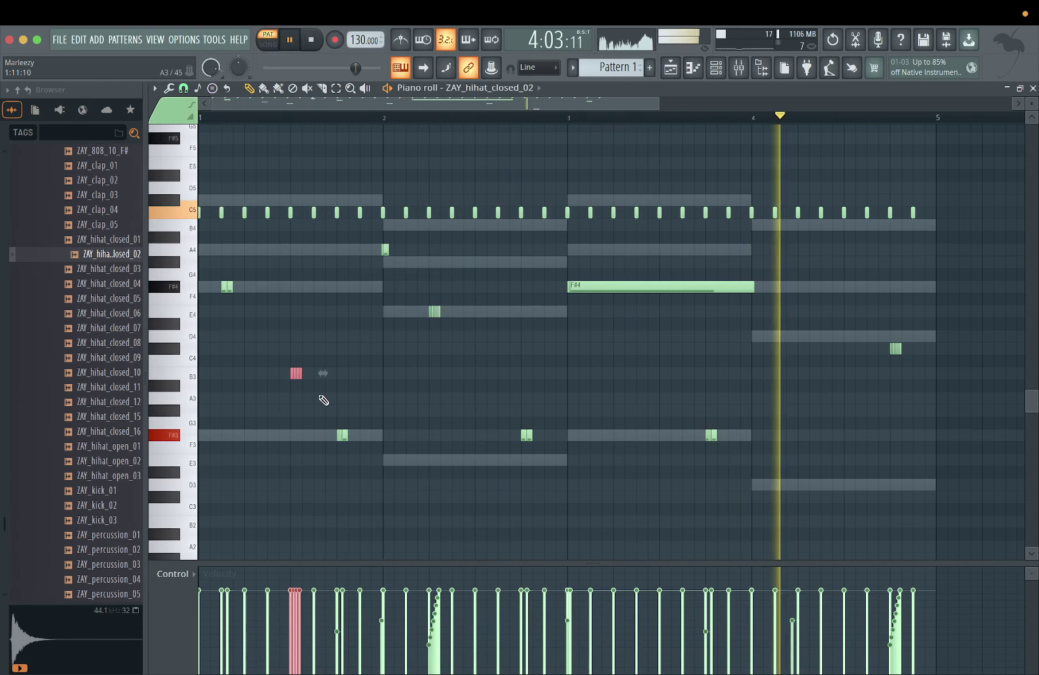
ctrl+scroll(324, 401, up, 8)
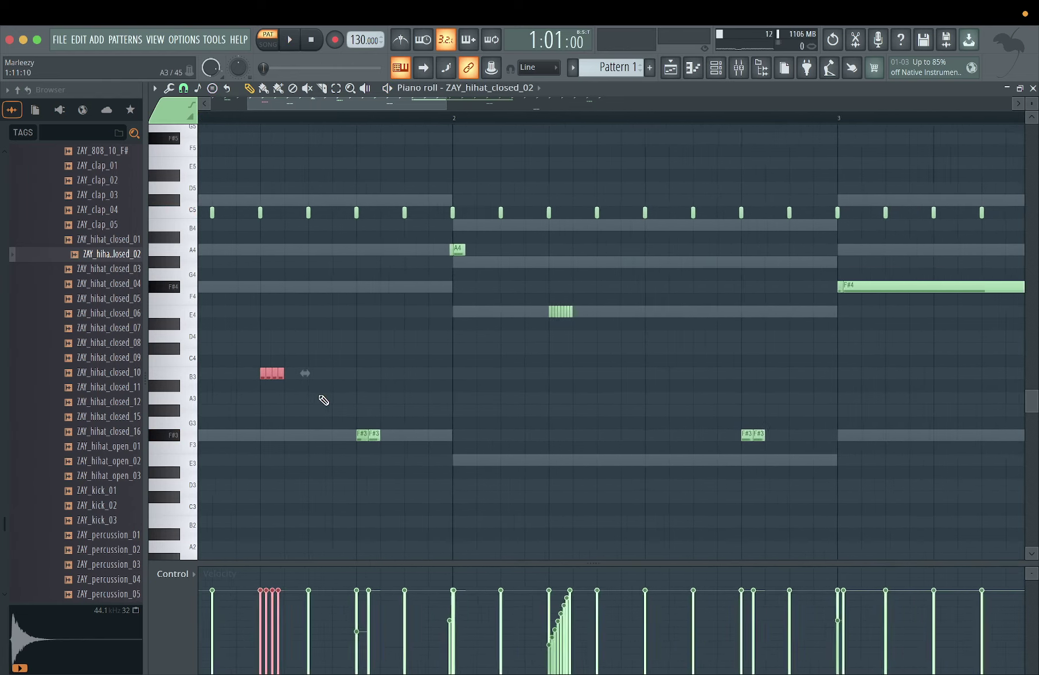
scroll(324, 400, up, 3)
scroll(324, 400, up, 1)
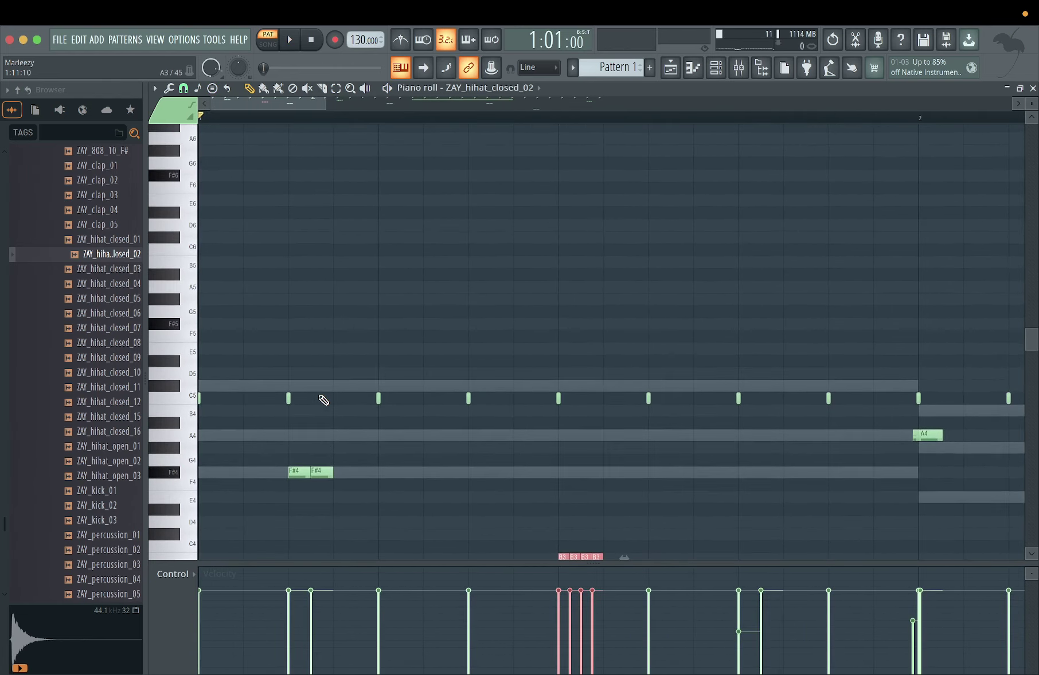
scroll(323, 400, down, 4)
ctrl+scroll(324, 400, down, 1)
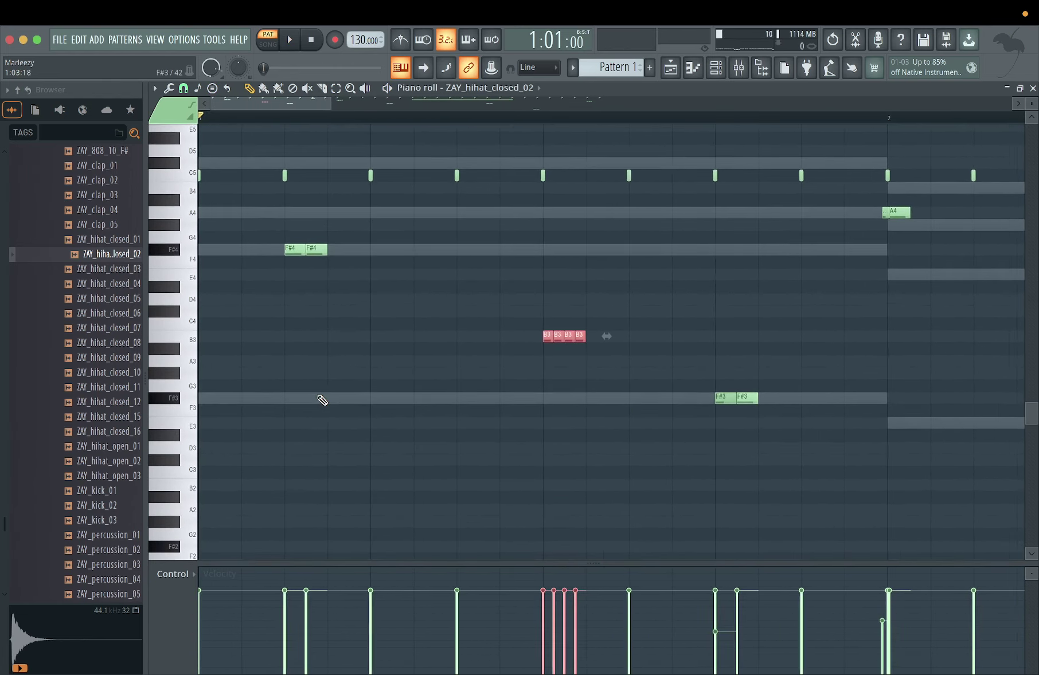
ctrl+scroll(322, 401, down, 4)
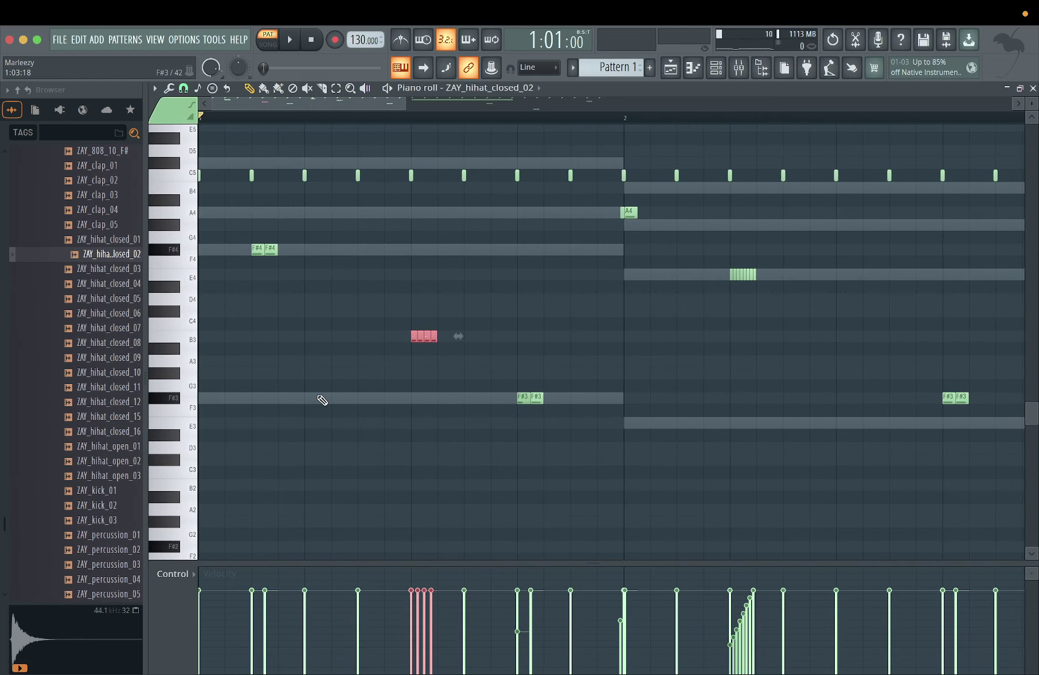
ctrl+scroll(322, 400, down, 2)
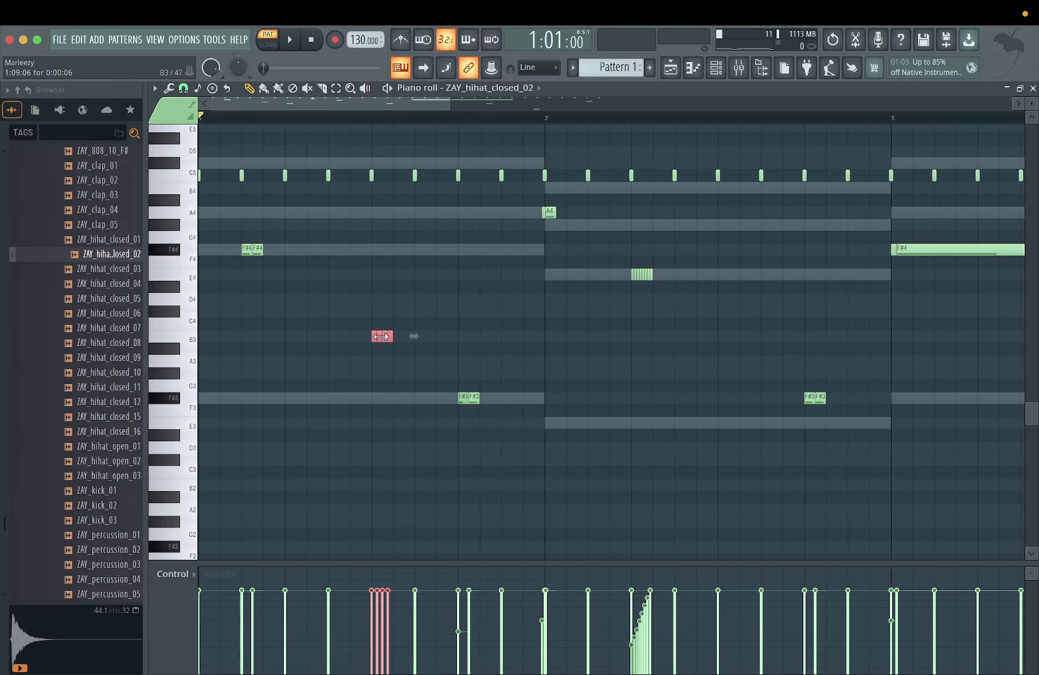
click(155, 90)
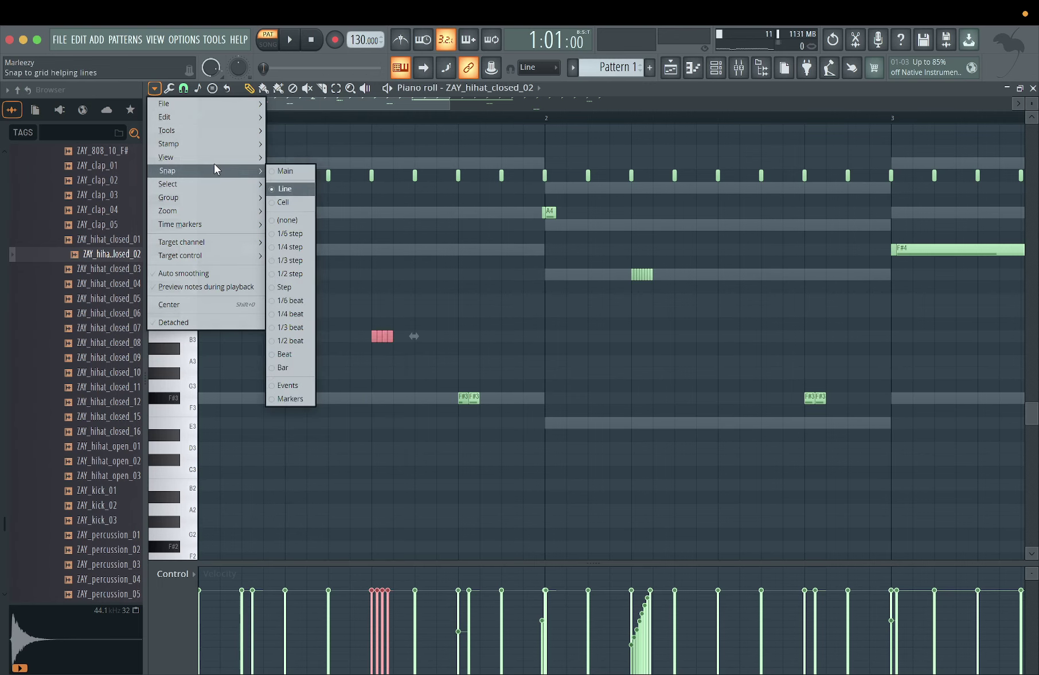
mouse_move(384, 273)
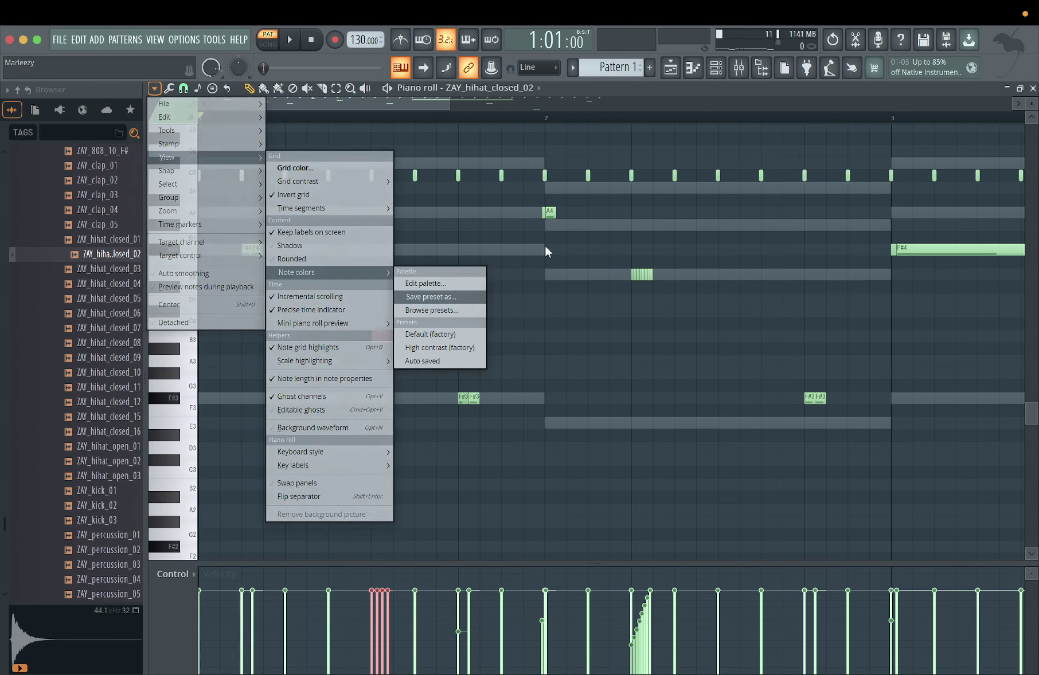
click(482, 231)
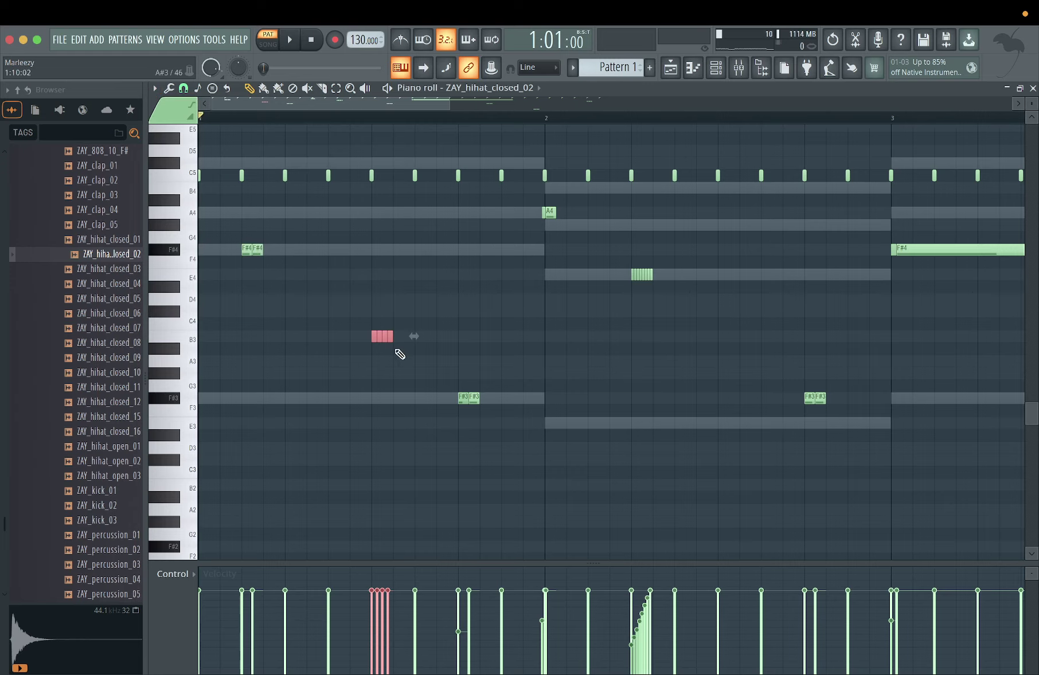
scroll(379, 340, up, 2)
scroll(380, 340, down, 1)
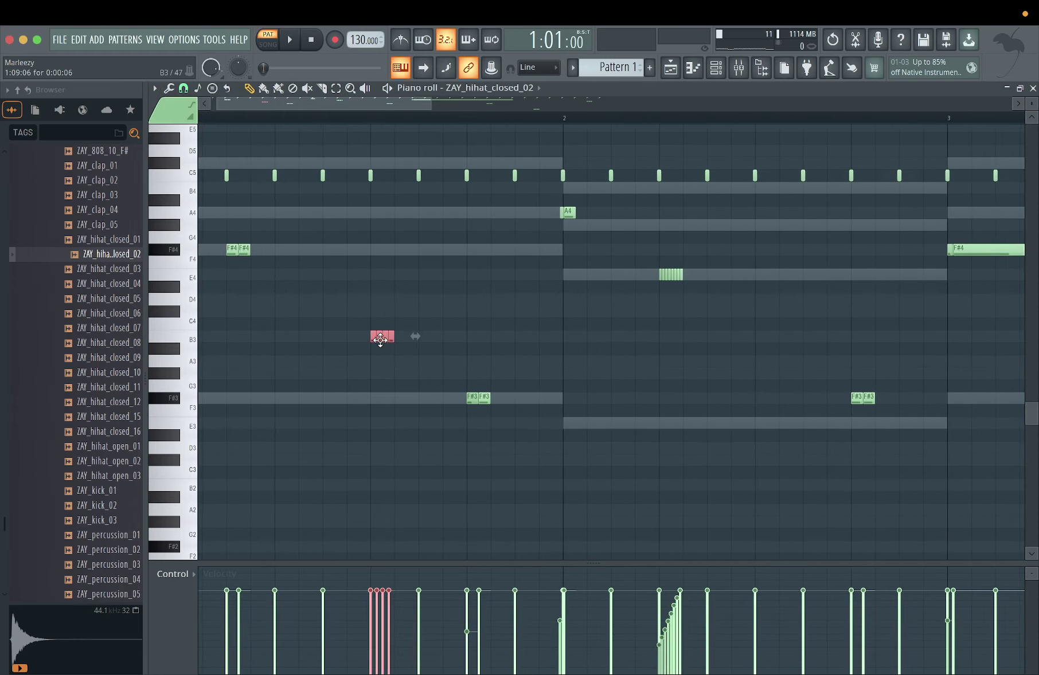
- During playback, lower the roll at step 9 of bar 1 to C#3 and taper the velocities of its last three notes downward
key(space)
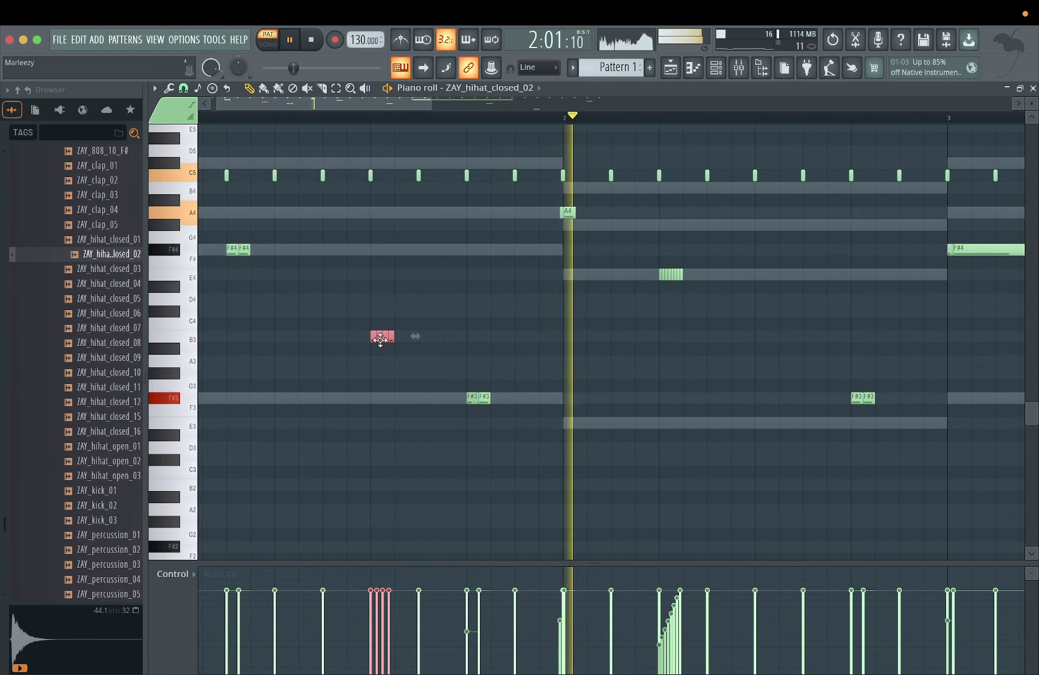
drag(382, 339, 384, 468)
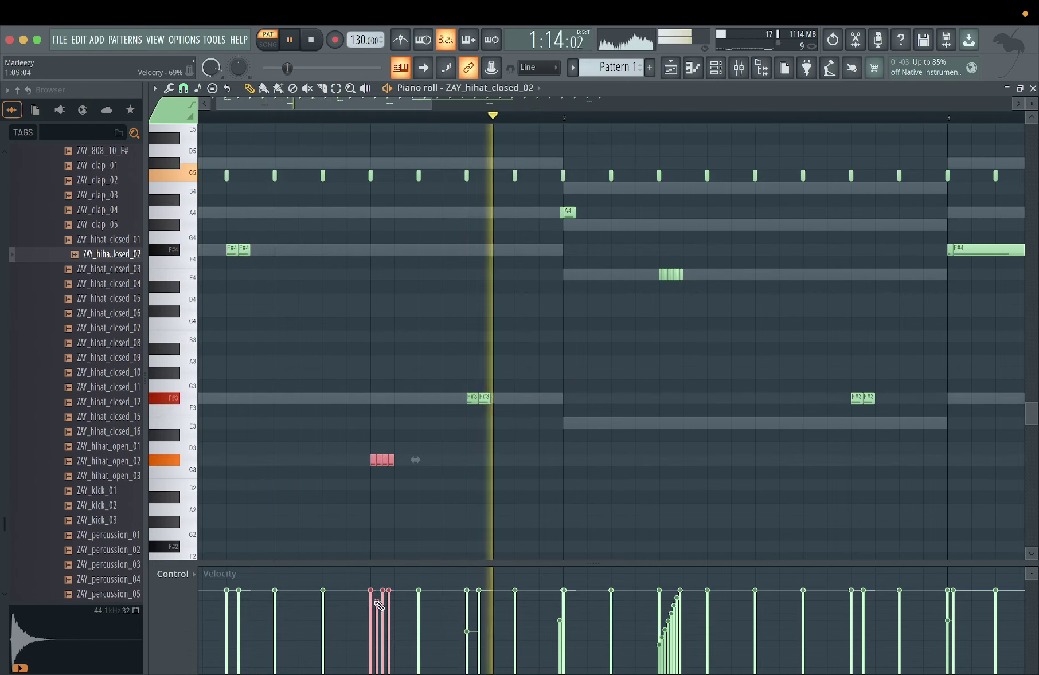
drag(376, 611, 398, 632)
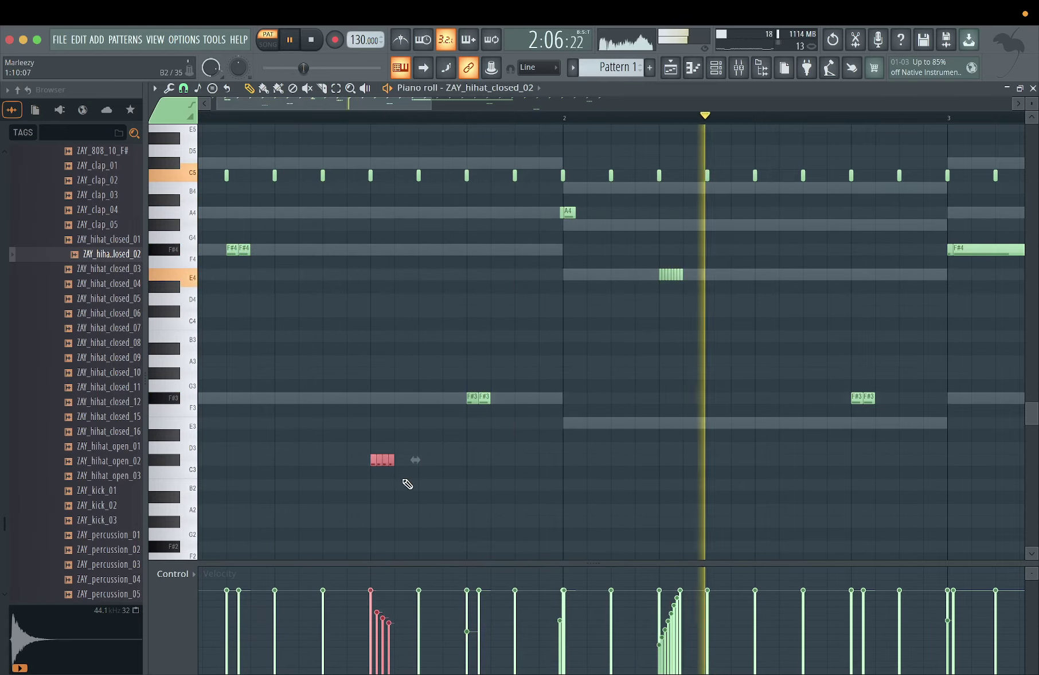
scroll(407, 486, down, 5)
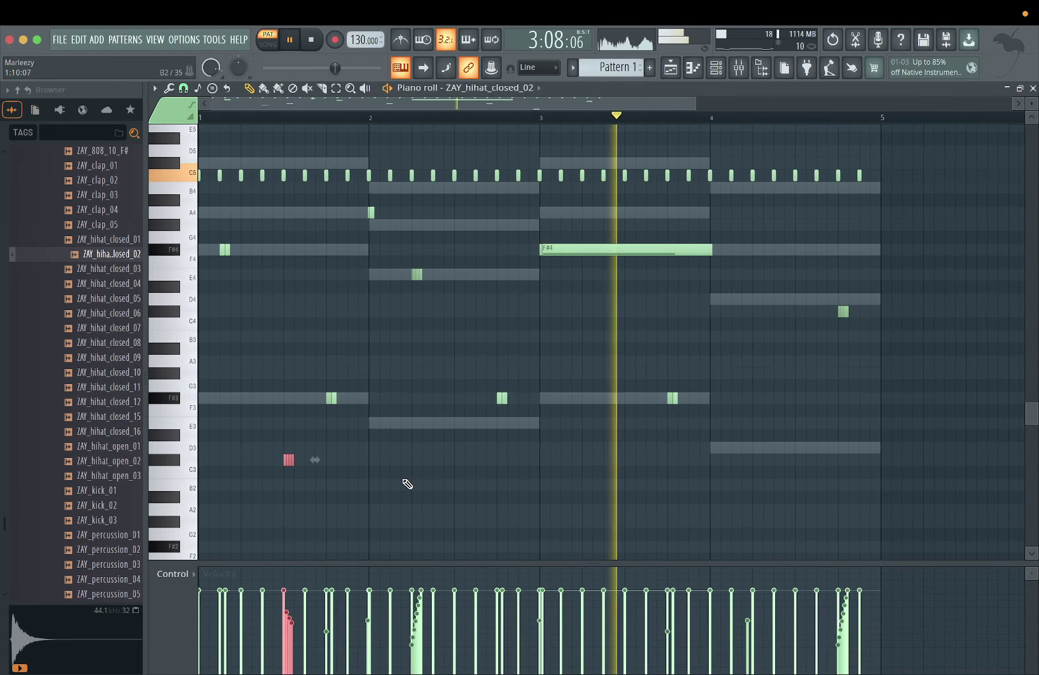
scroll(595, 344, up, 3)
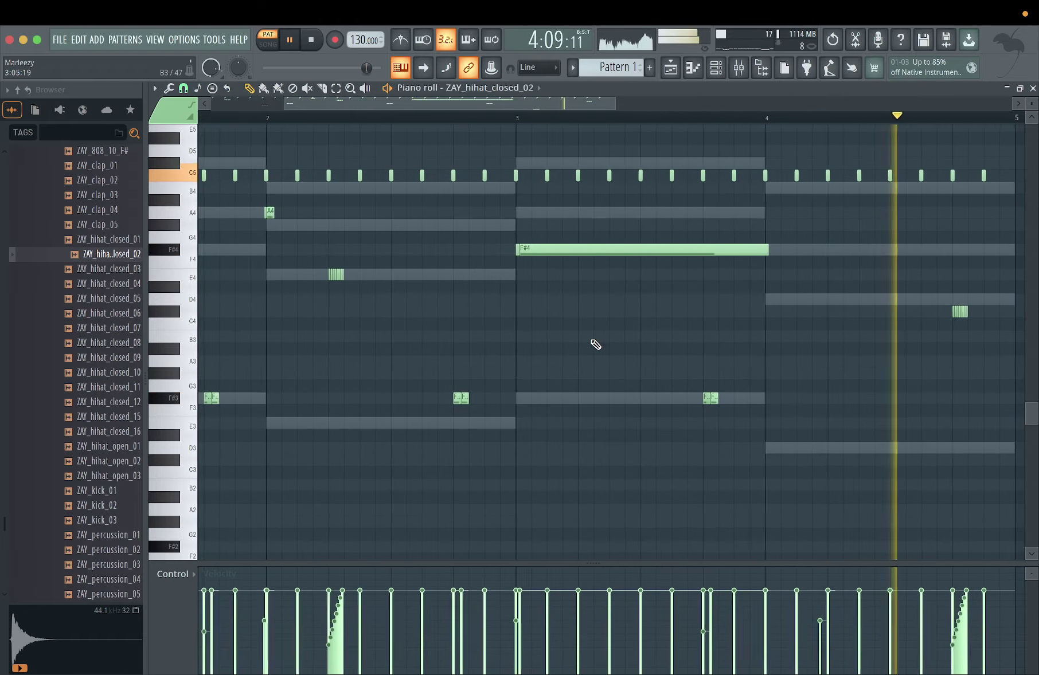
scroll(596, 345, down, 2)
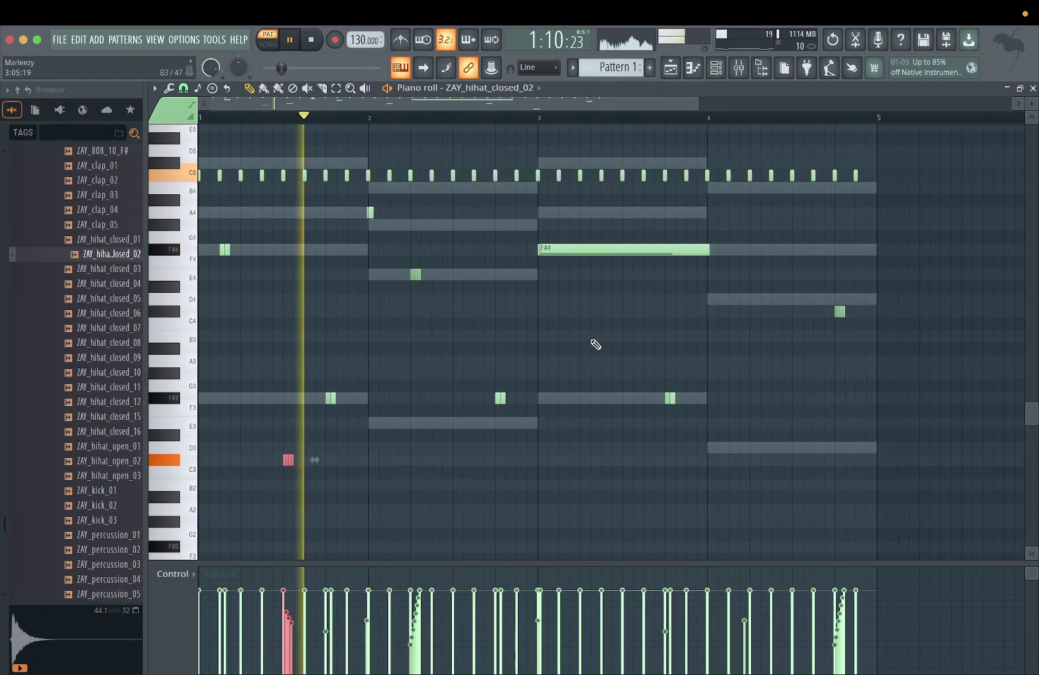
scroll(596, 345, down, 1)
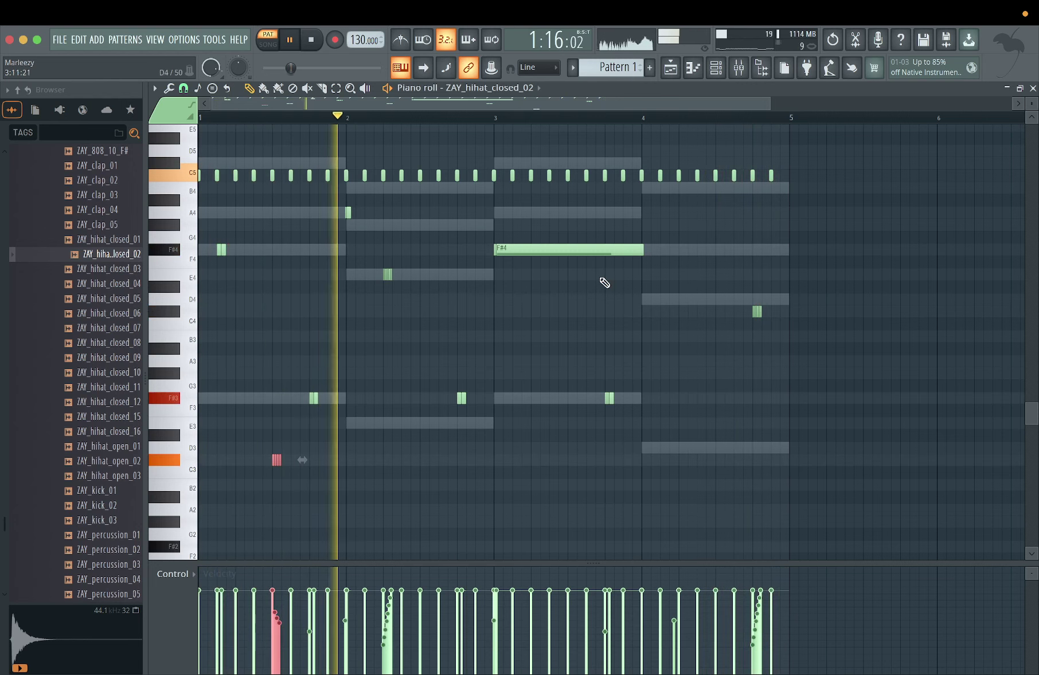
- Add the ZAY_clap_04 sample to the channel rack as a new channel below the hi-hat
click(716, 69)
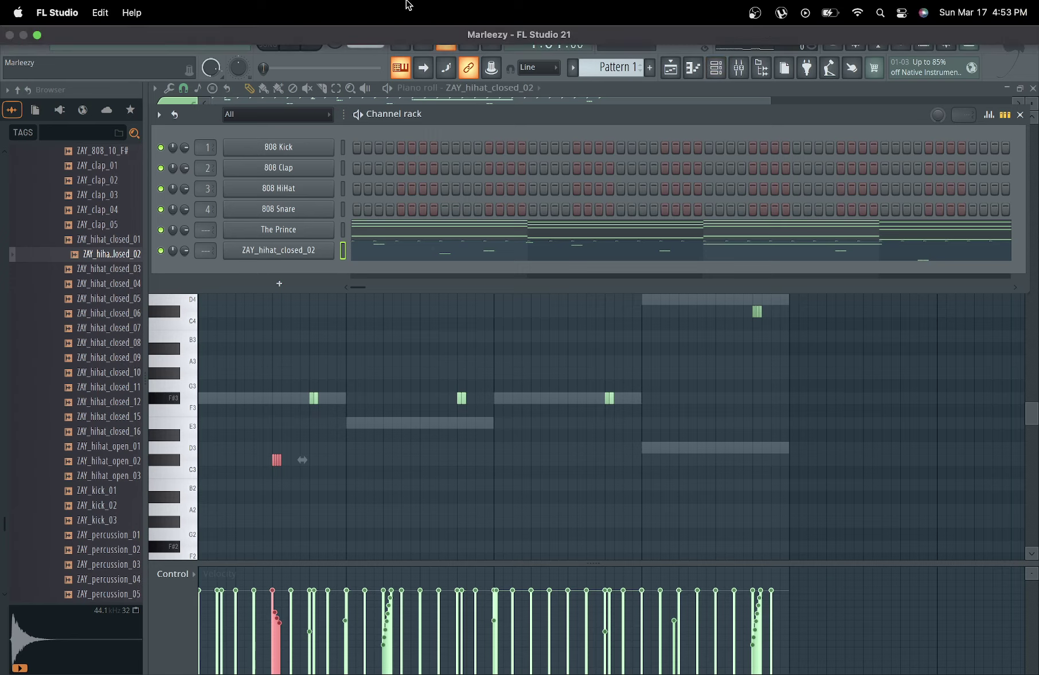
click(113, 213)
drag(112, 218, 258, 295)
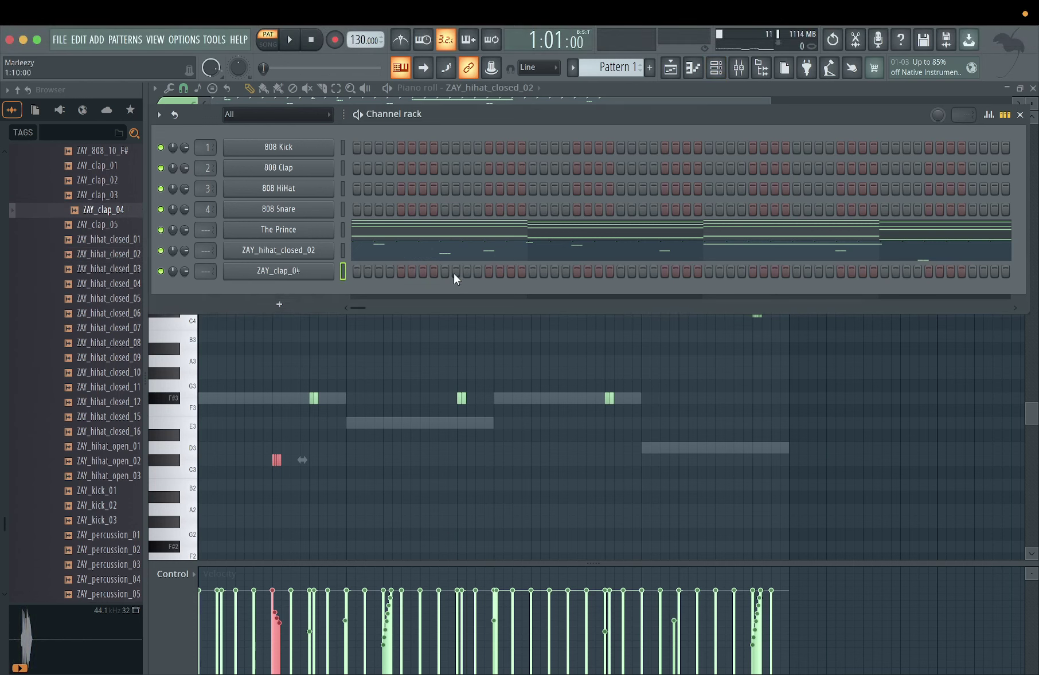
- Place ZAY_clap_04 hits on step 9 of each of the four bars while the pattern plays
click(621, 271)
key(space)
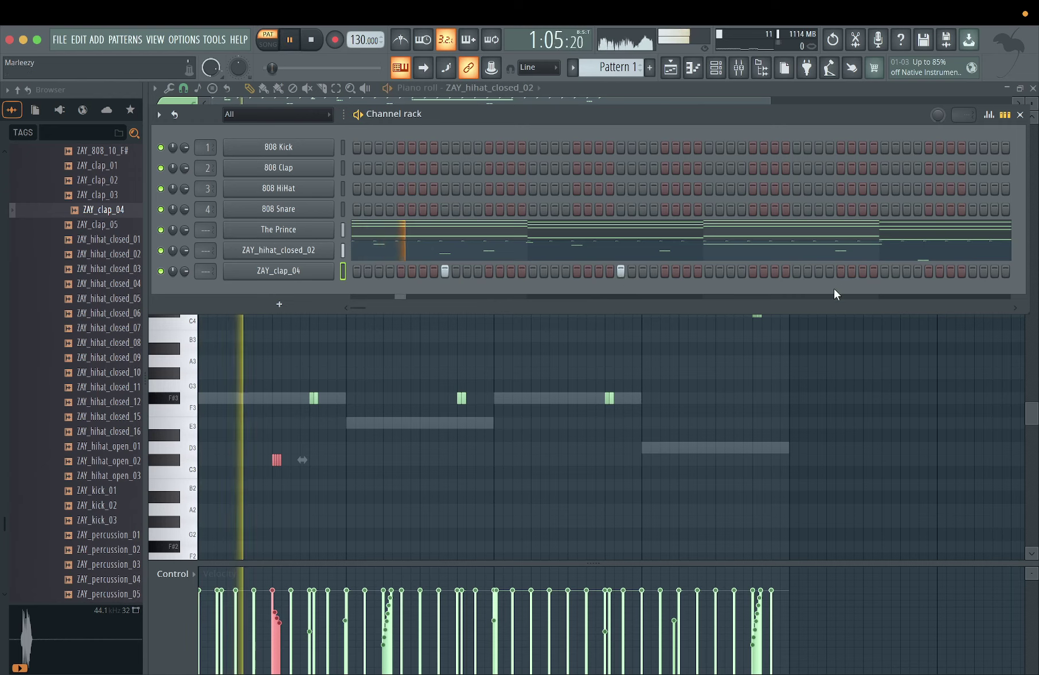
click(796, 271)
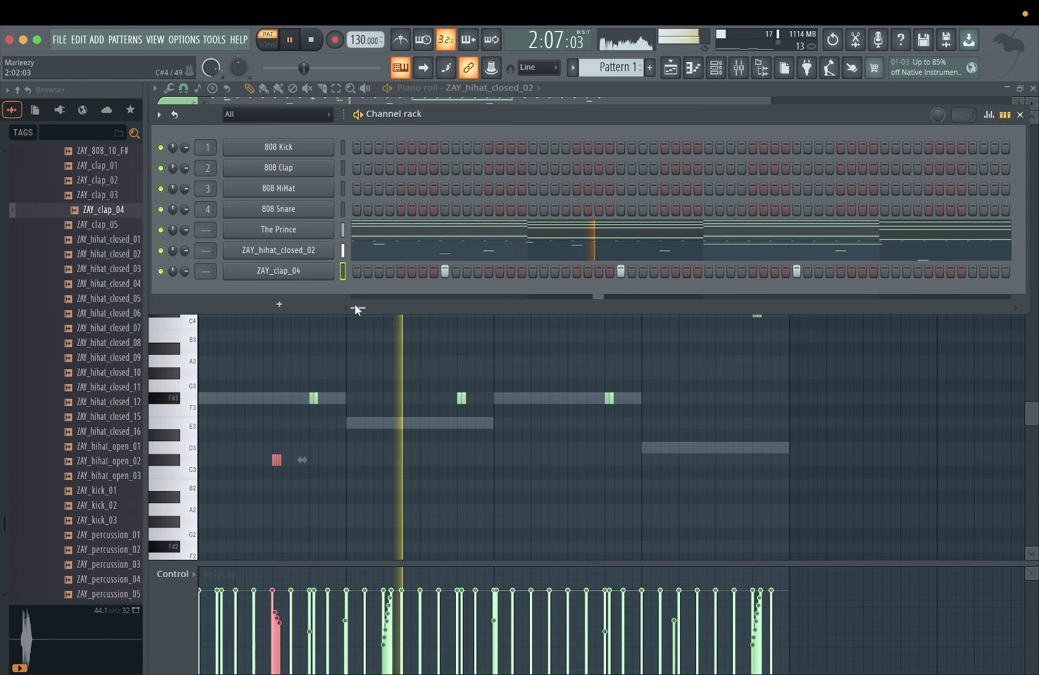
drag(355, 305, 442, 298)
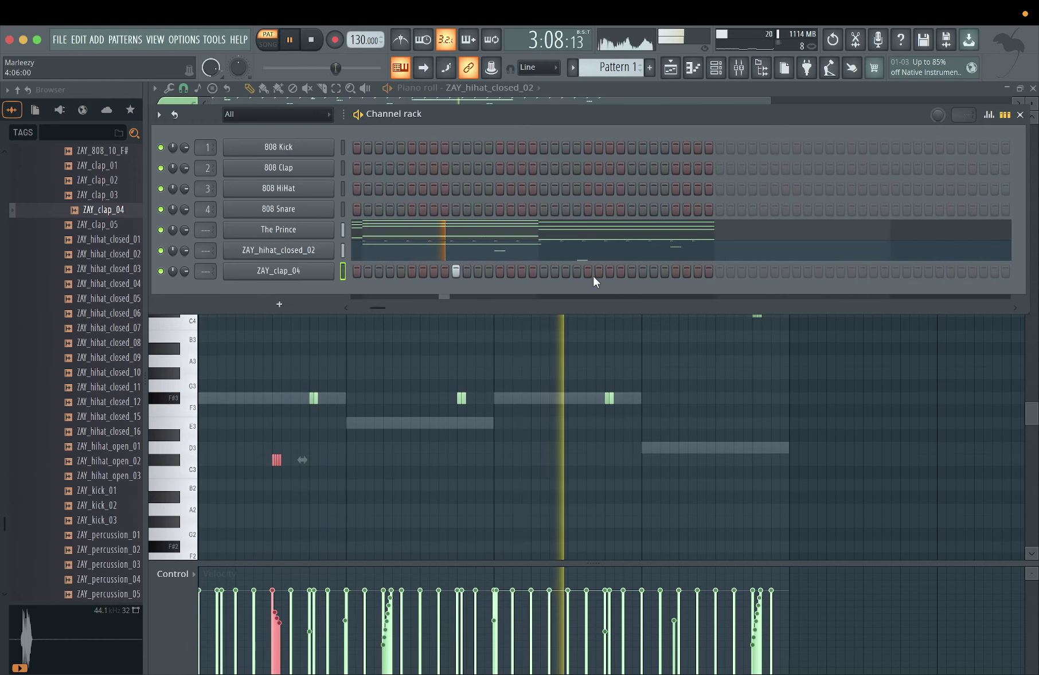
click(631, 272)
- Set the ZAY_clap_04 sample's start offset to 9% to trim the silence before the clap
click(279, 272)
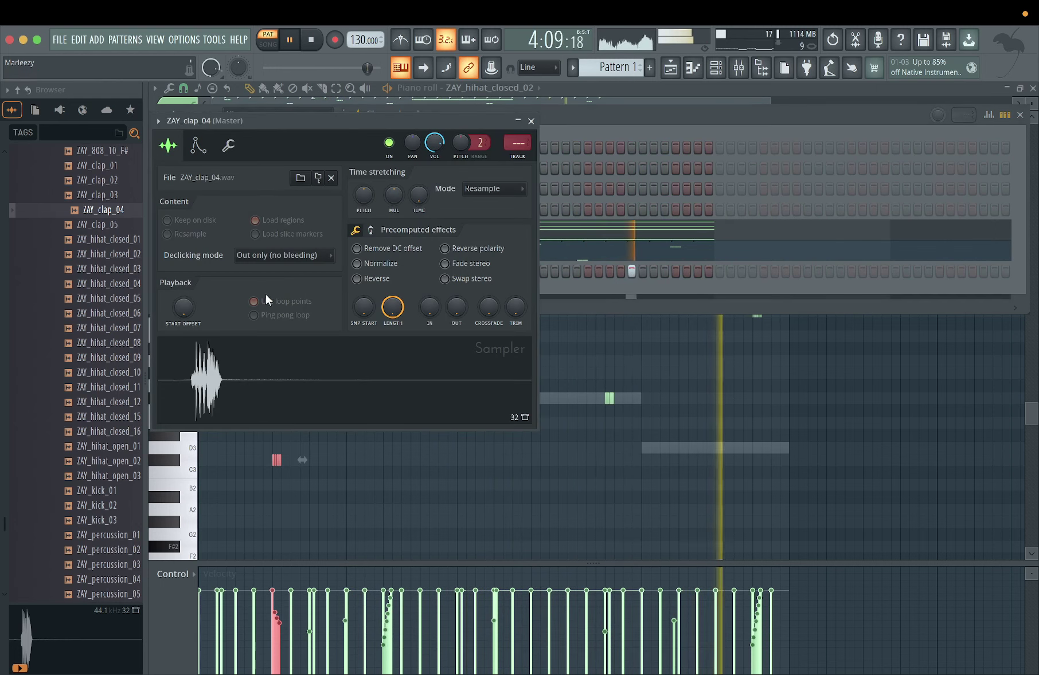
drag(183, 308, 183, 294)
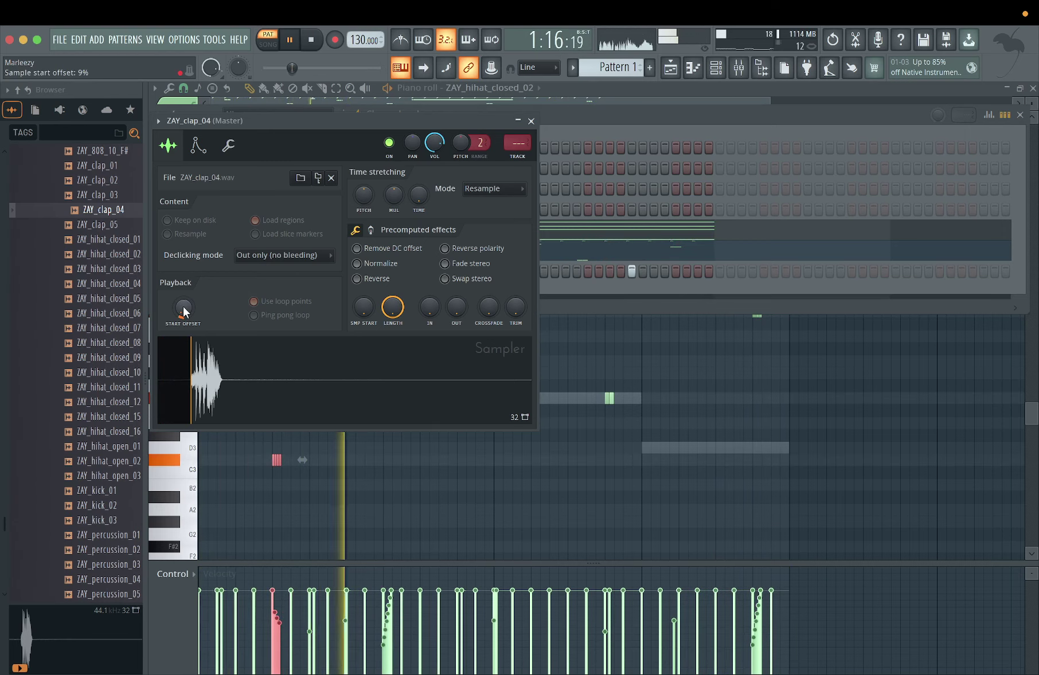
click(531, 121)
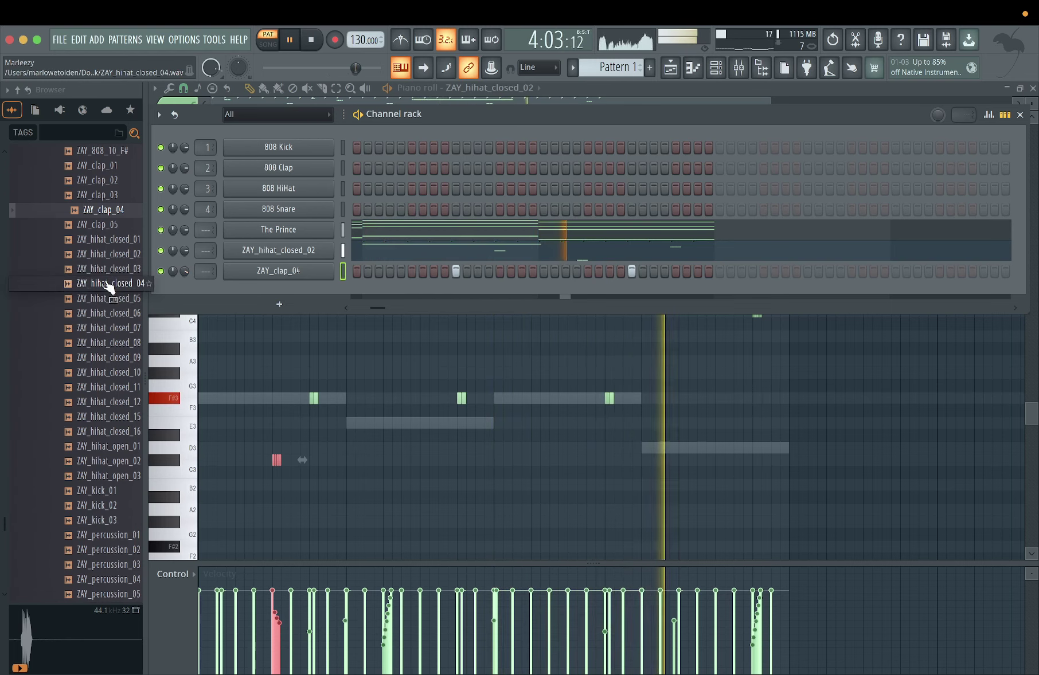
- Audition ZAY_kick_03, and add ZAY_kick_02 to the channel rack as a new channel below the clap
scroll(108, 283, up, 3)
scroll(108, 283, down, 4)
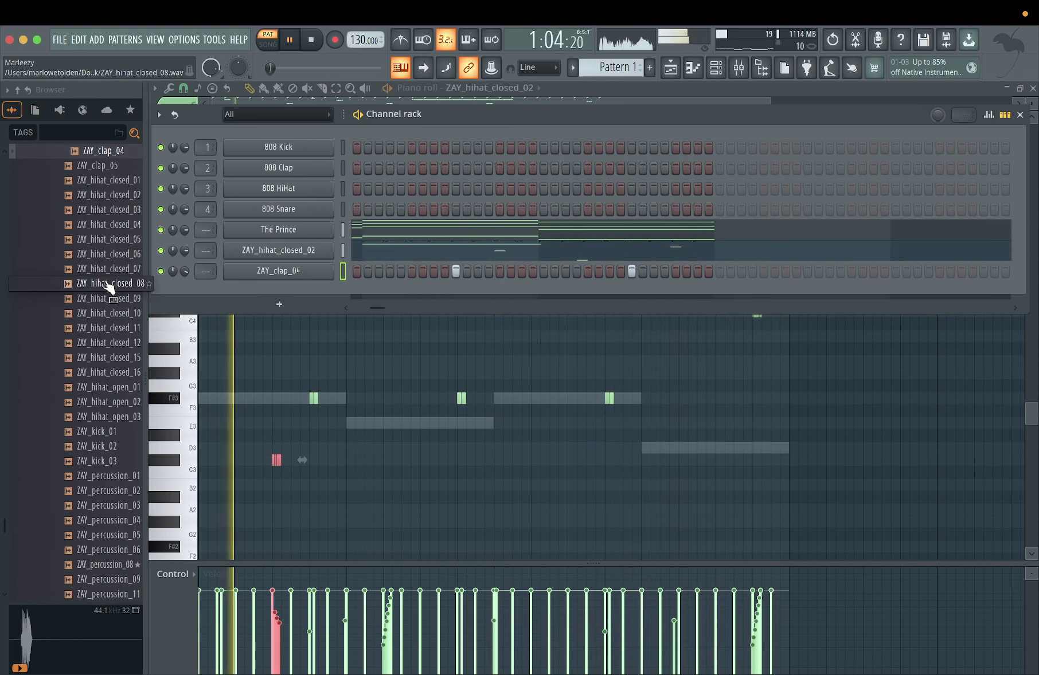
click(104, 462)
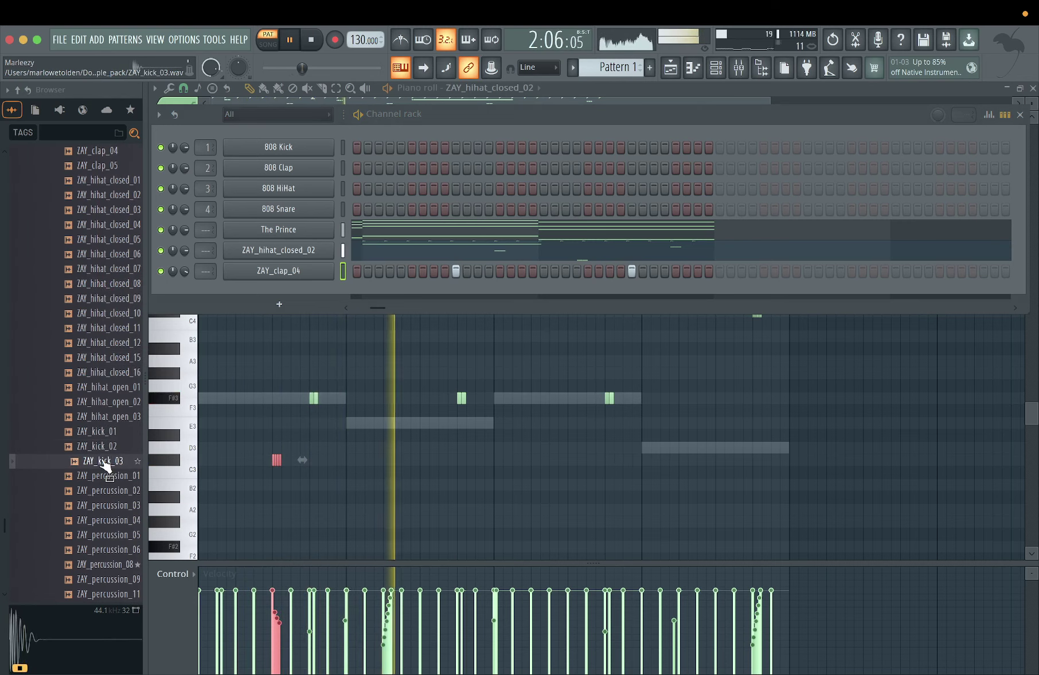
drag(103, 448, 284, 297)
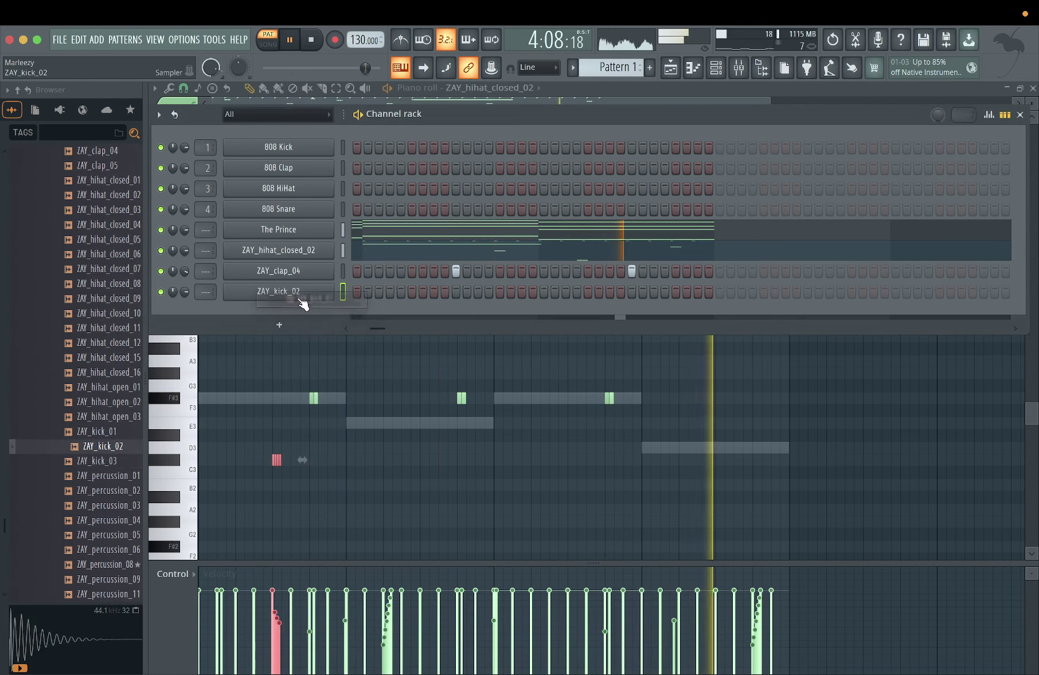
- Place ZAY_kick_02 hits on steps 1 and 7 of bar 1 and step 15 of bar 2
click(356, 292)
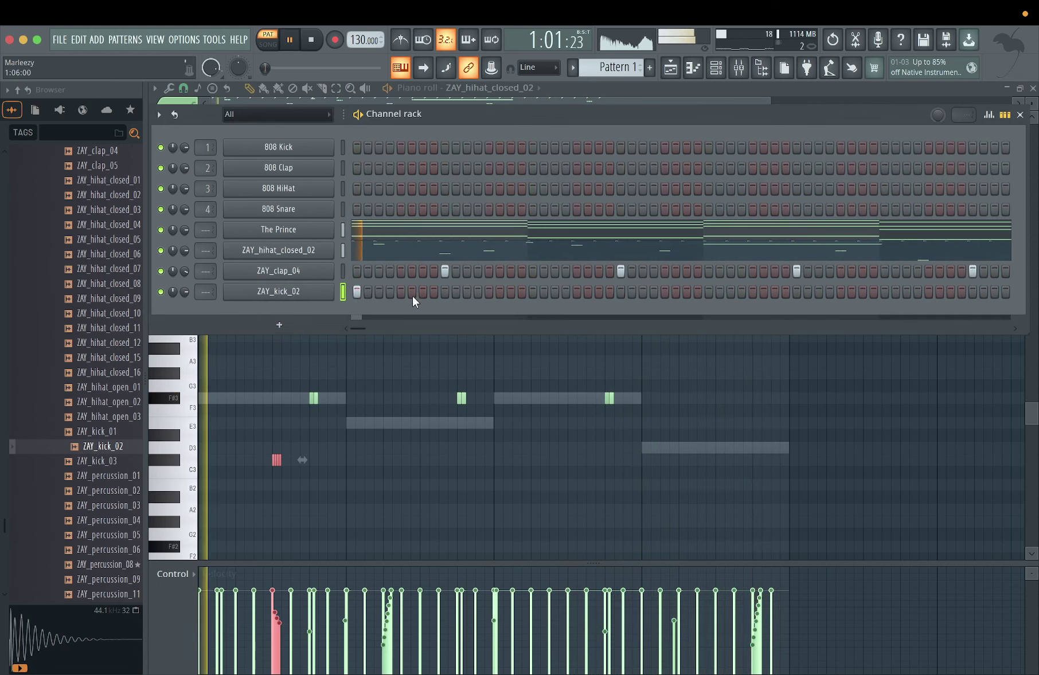
click(423, 292)
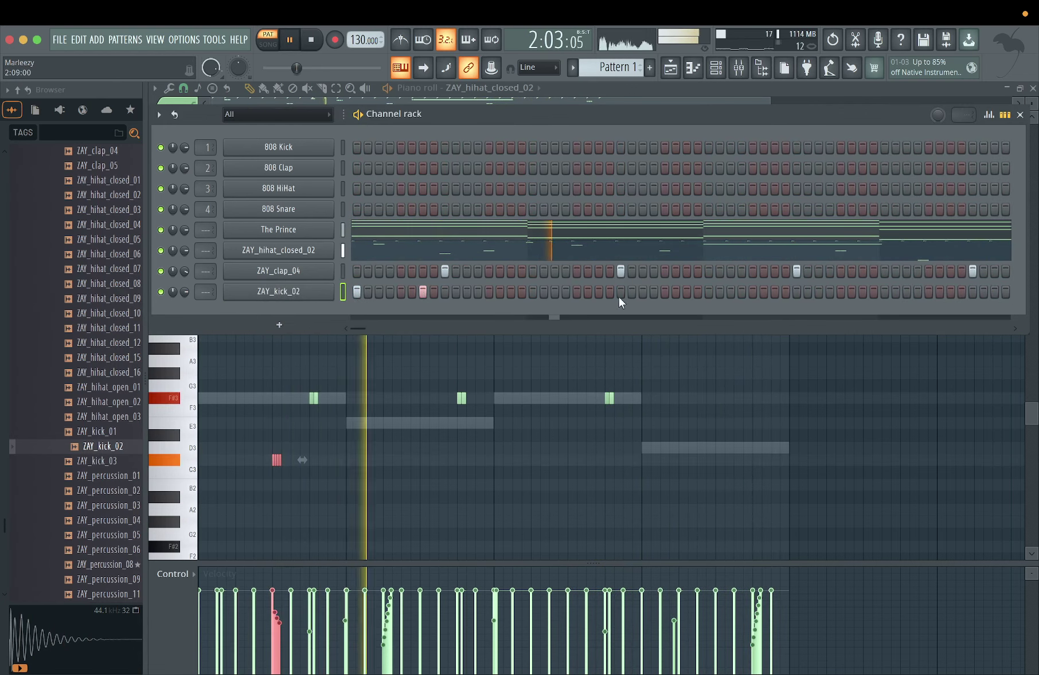
click(686, 292)
- Place kicks on steps 1 and 7 of bar 3 and steps 3 and 7 of bar 4, removing the trial hit on step 3 of bar 3
click(729, 293)
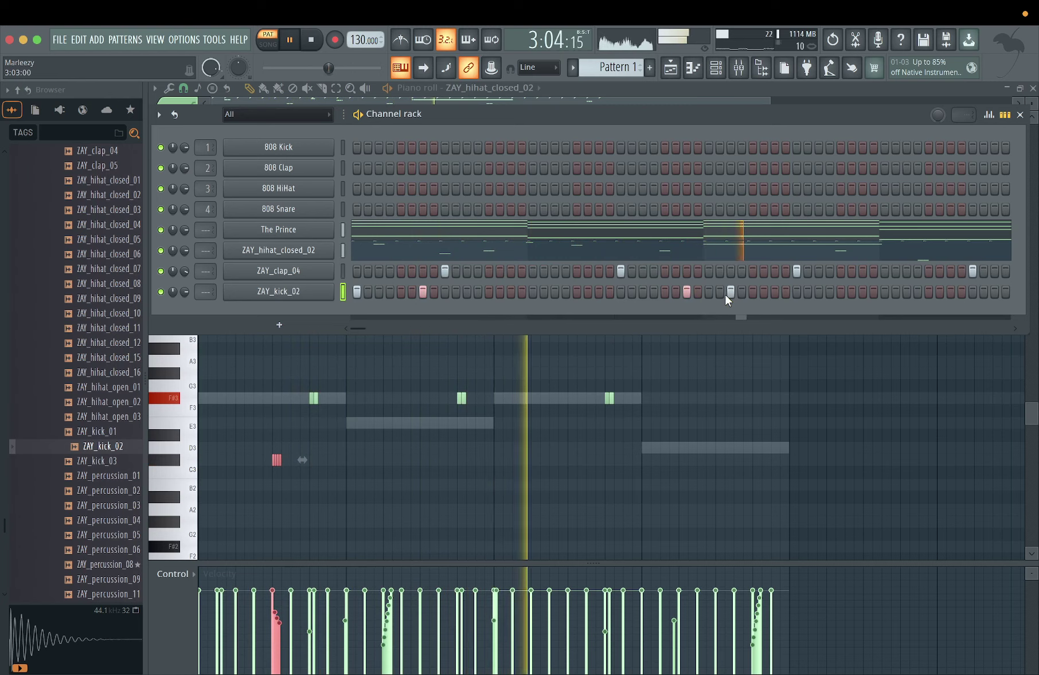
click(730, 292)
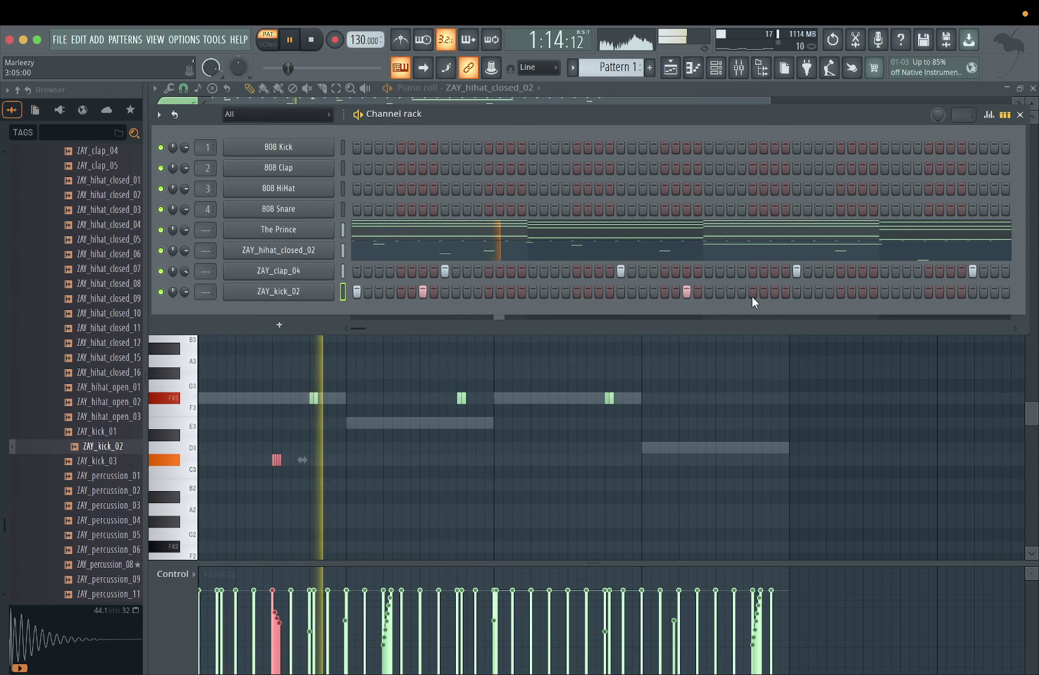
click(709, 293)
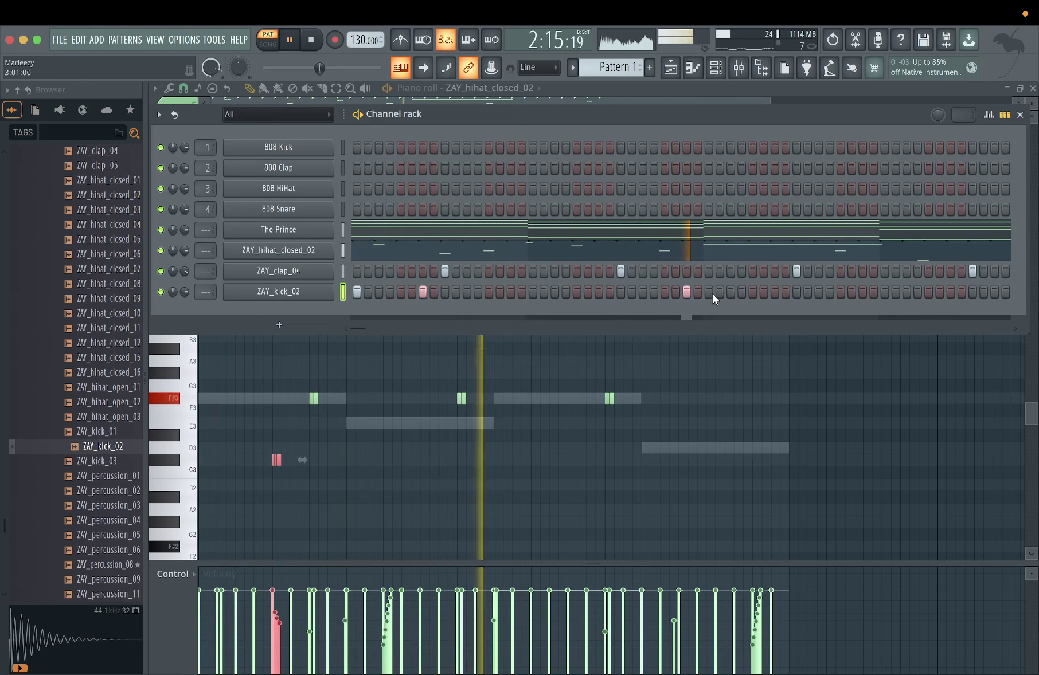
click(774, 292)
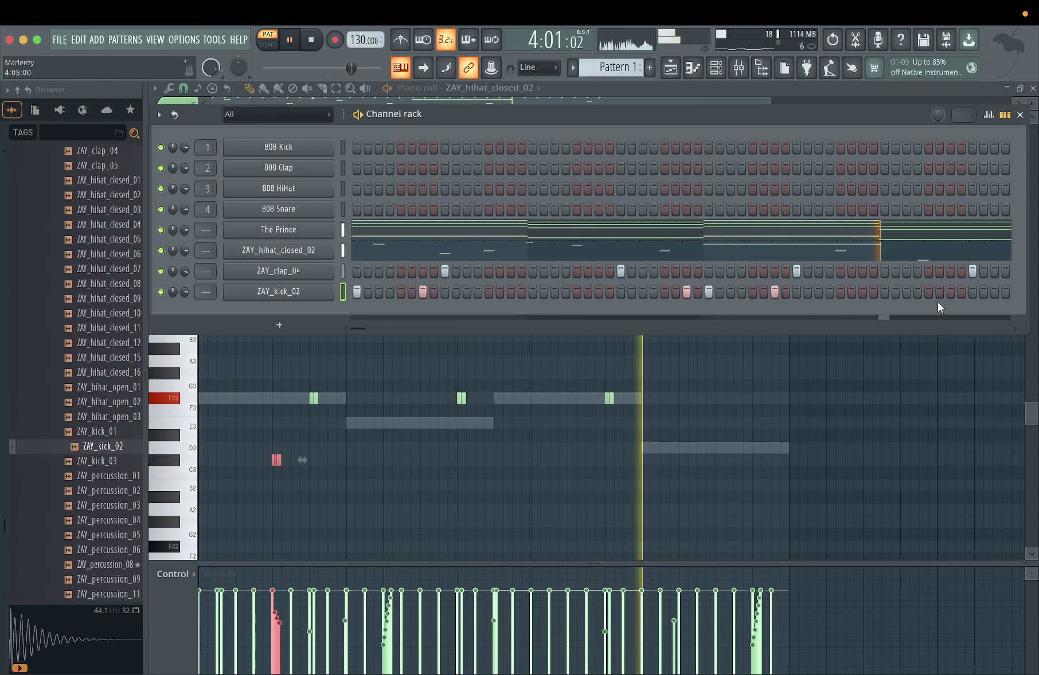
click(906, 292)
click(950, 293)
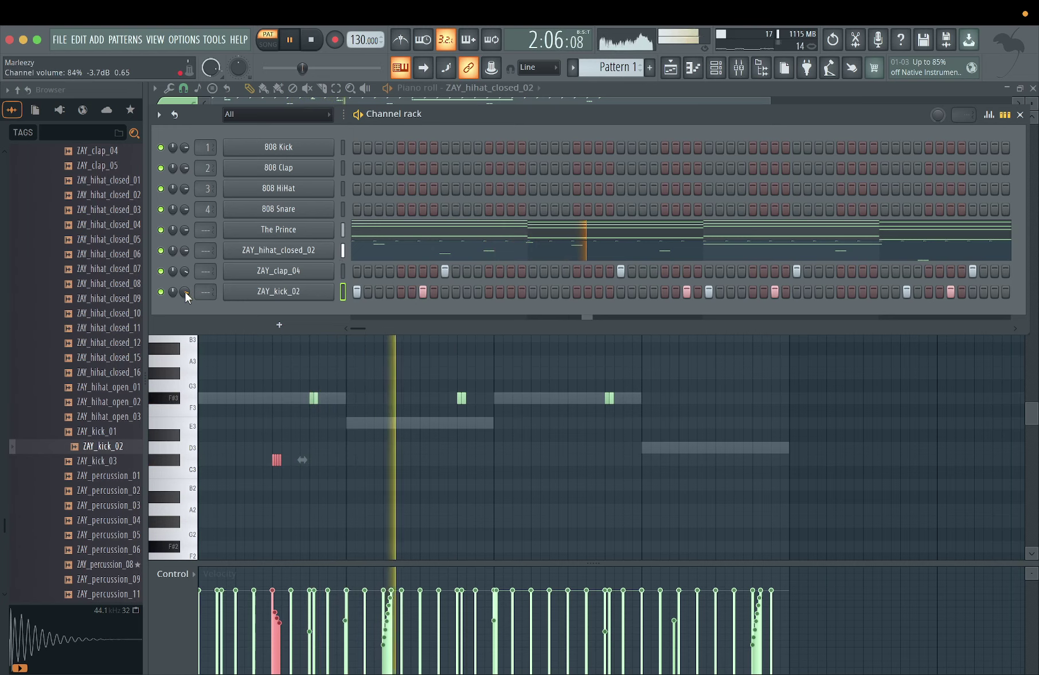
- Try a kick on step 3 of bar 2, and replace it with one on step 15 of bar 1
click(555, 293)
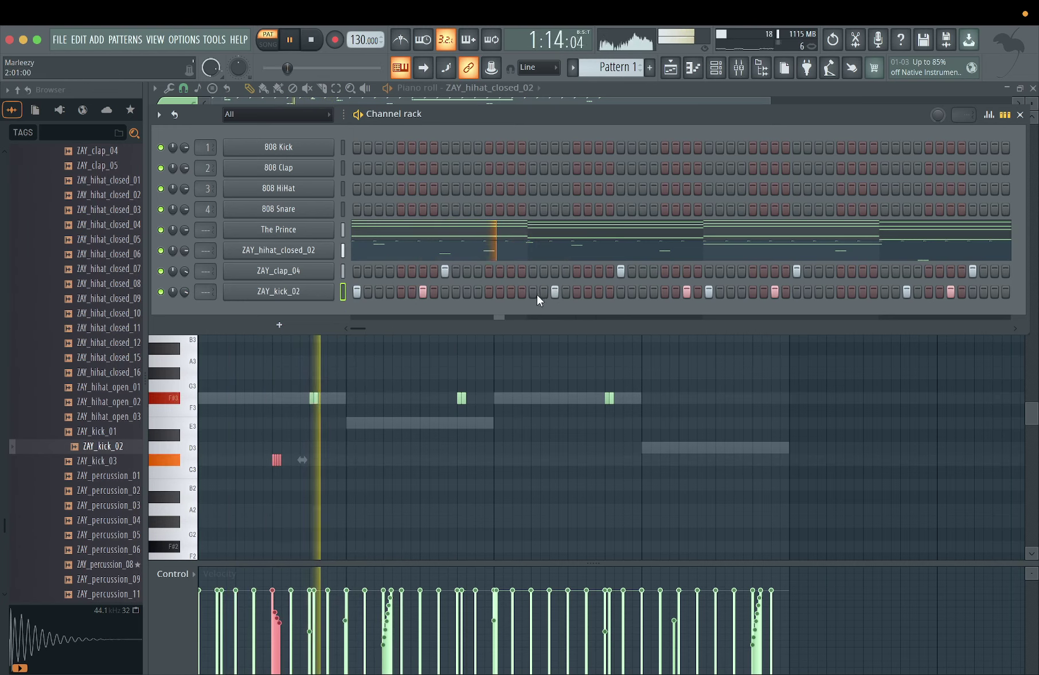
click(512, 292)
right_click(553, 293)
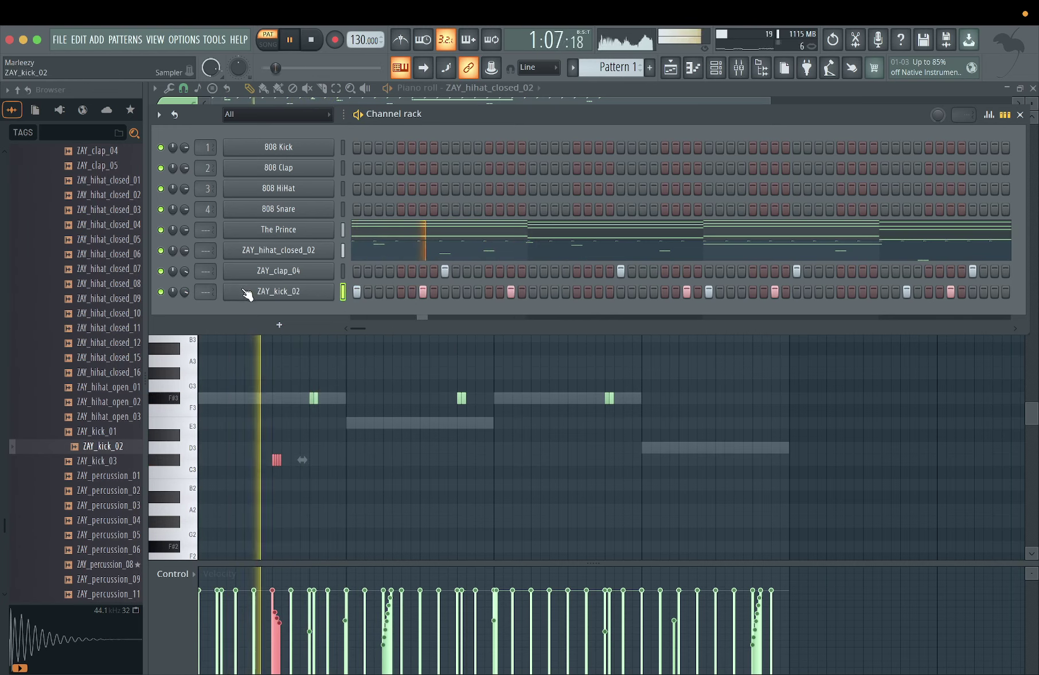
- Move bar 4's kick from step 7 to step 5, and add kicks on steps 11 and 15 of that bar
drag(360, 326, 374, 327)
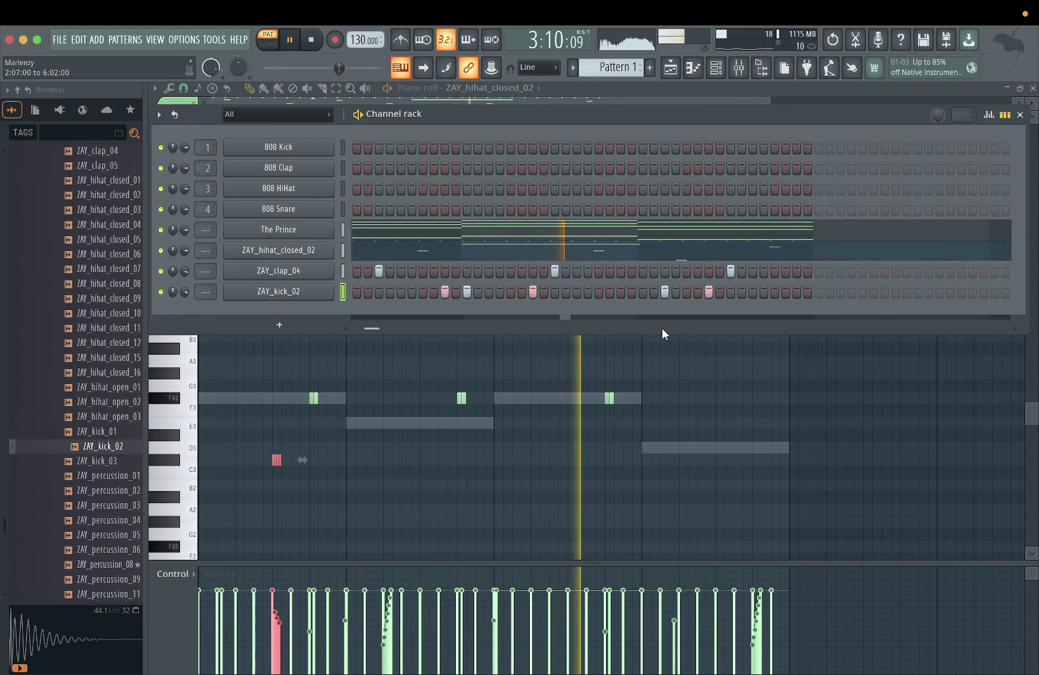
click(688, 292)
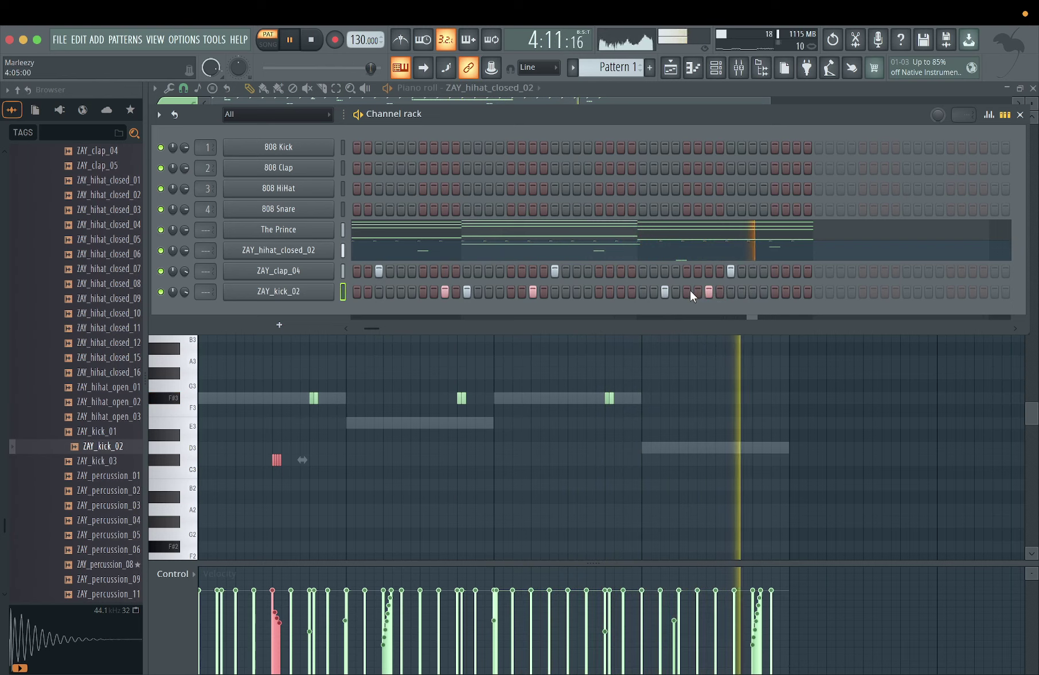
click(709, 293)
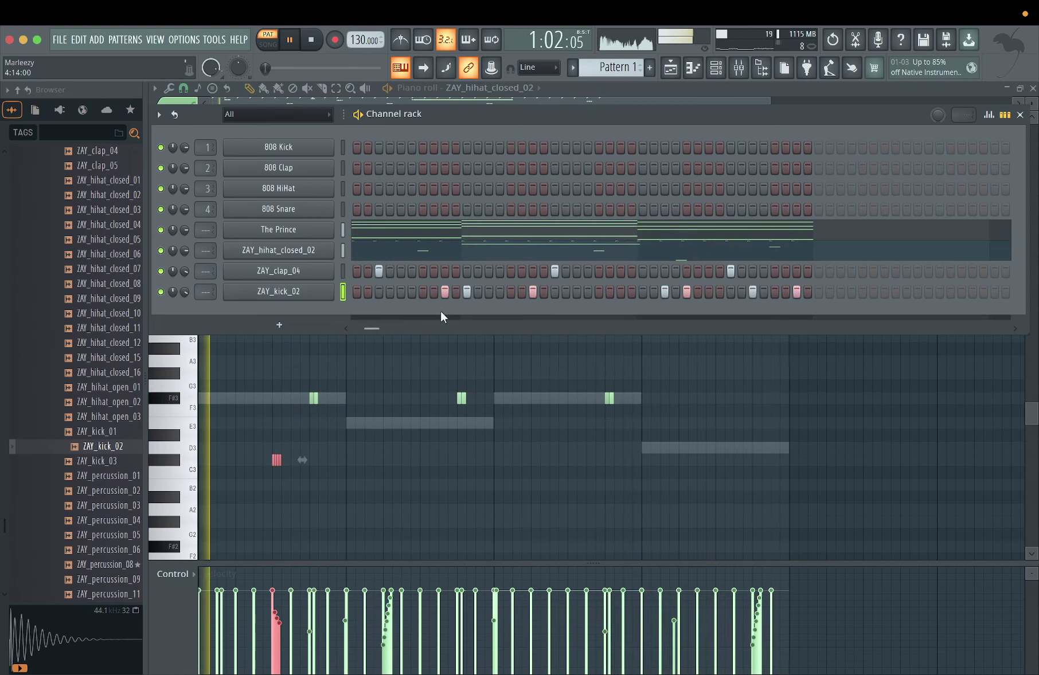
drag(370, 324, 342, 321)
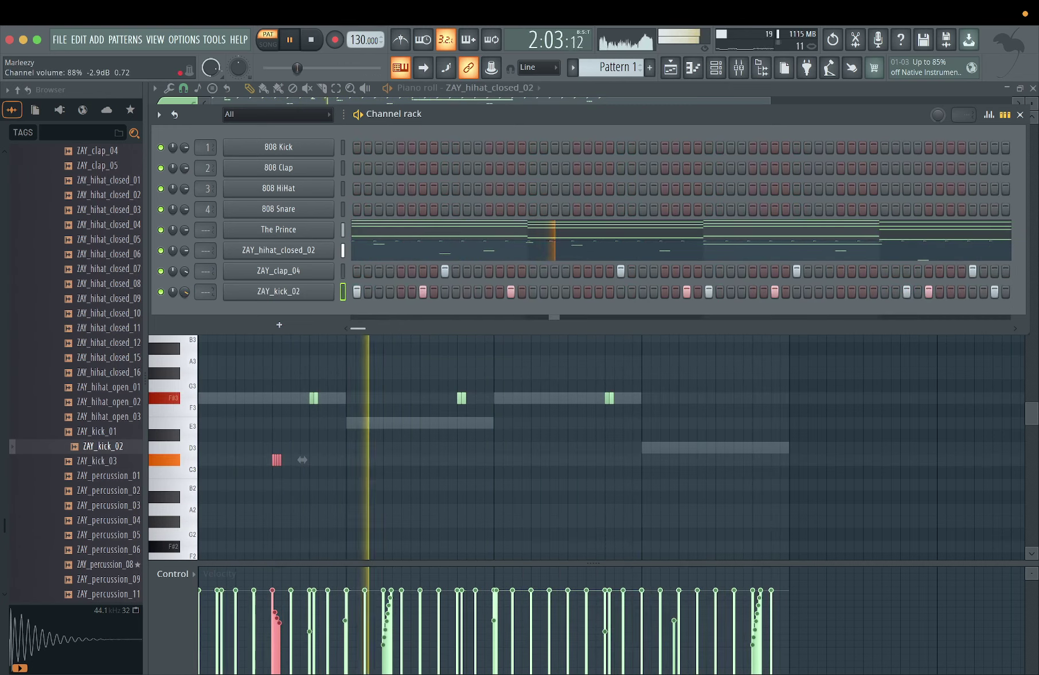
- Replace the kick on step 15 of bar 1 with one on step 13 after trying step 11, restarting playback to compare
key(space)
key(space)
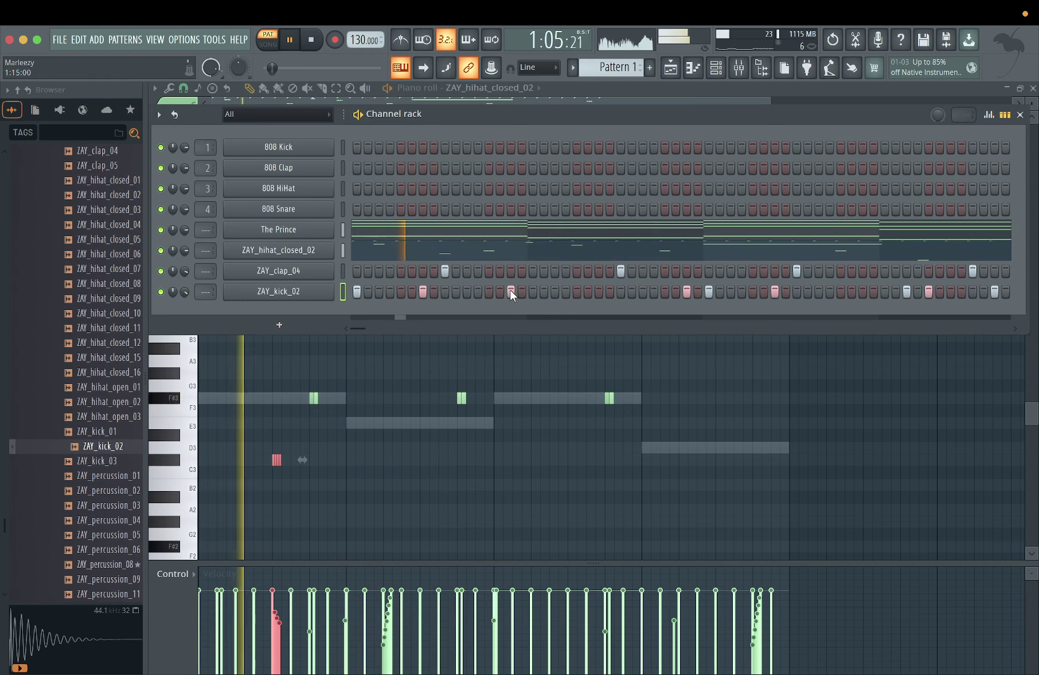
right_click(508, 292)
key(space)
key(space)
click(467, 292)
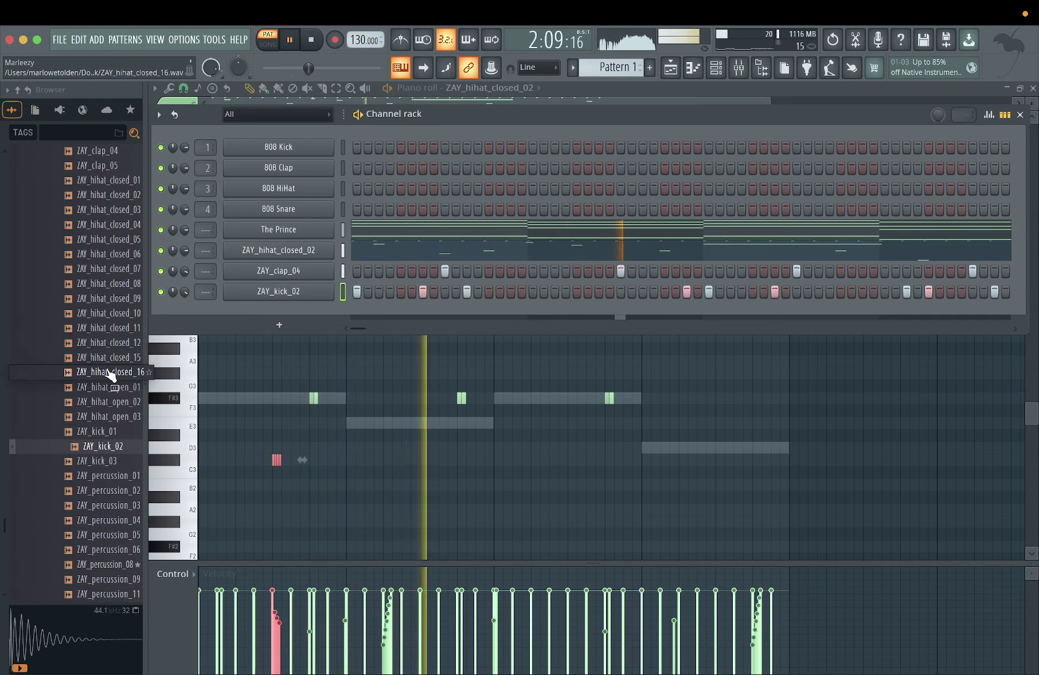
click(464, 291)
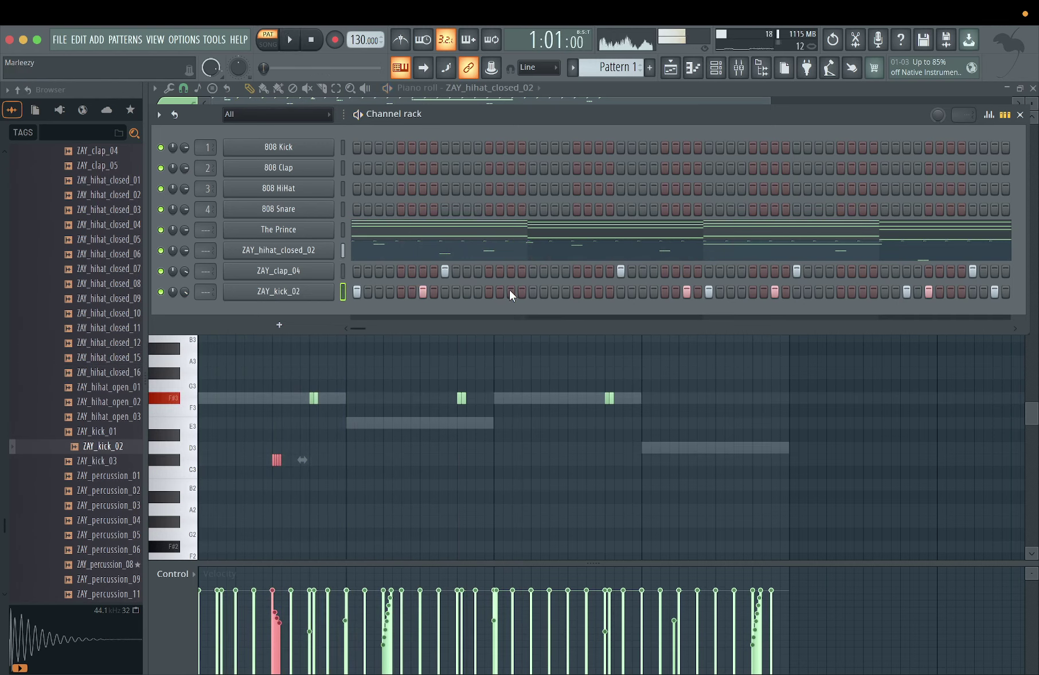
click(489, 292)
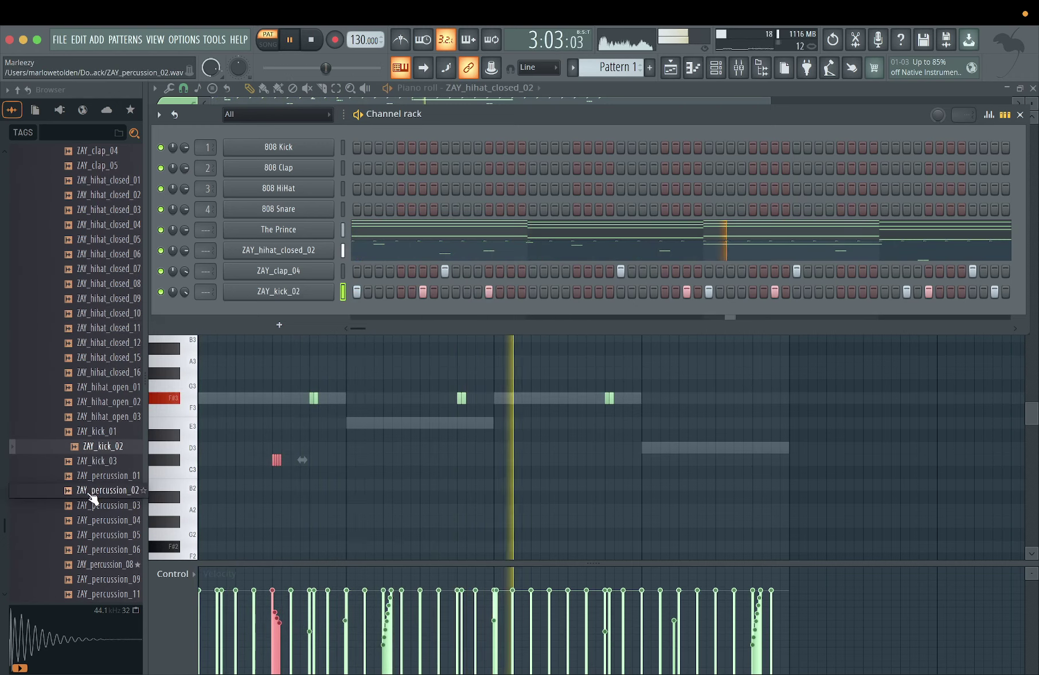
- Route the ZAY_hihat_closed_02 channel to mixer Insert 1 and load Fruity Reeverb 2 in that track's first effect slot
scroll(105, 491, down, 4)
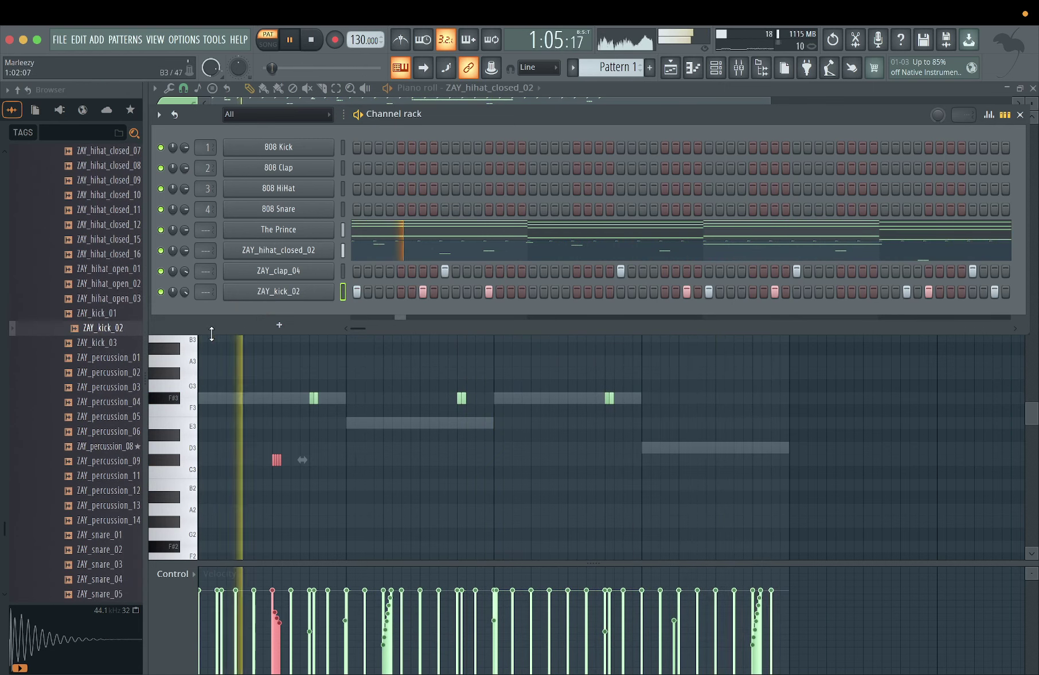
drag(185, 250, 205, 245)
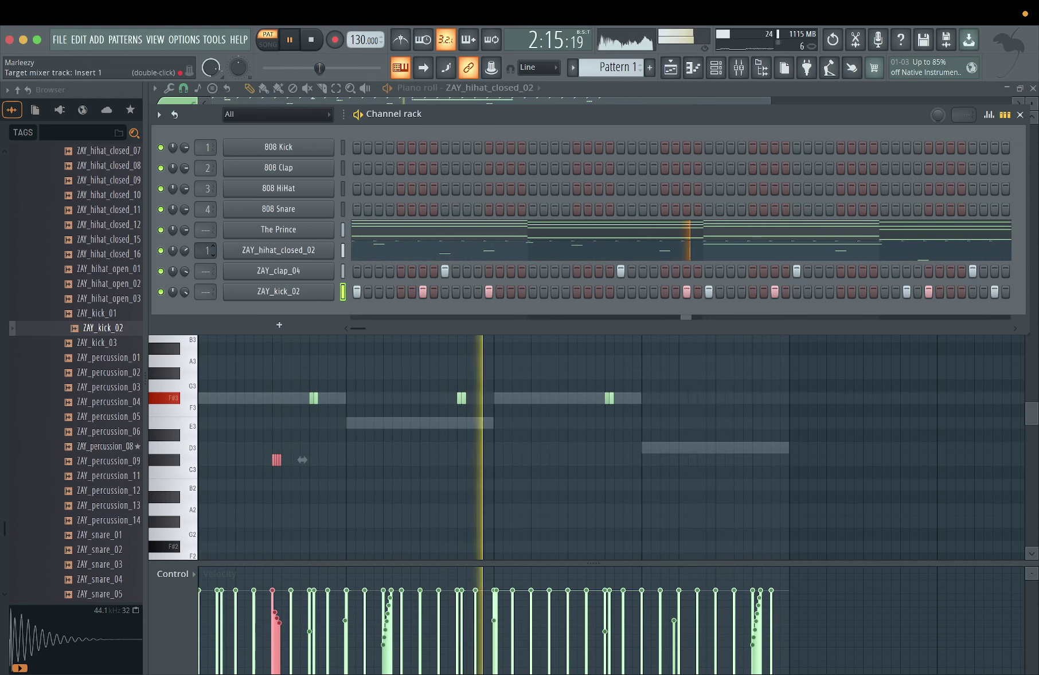
click(738, 68)
click(904, 426)
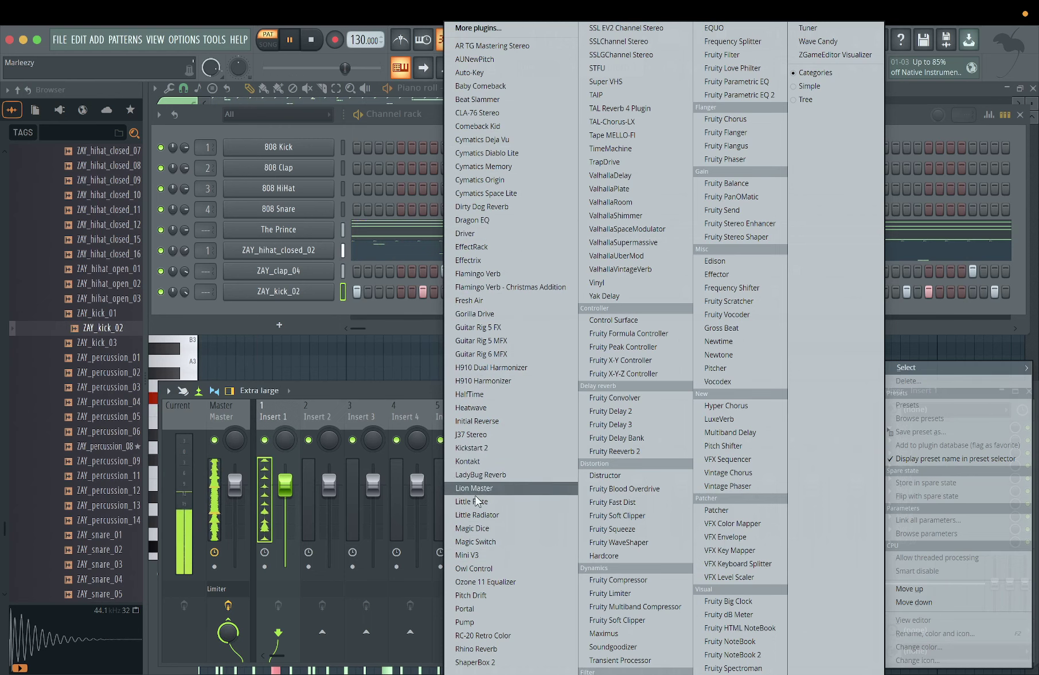
click(612, 451)
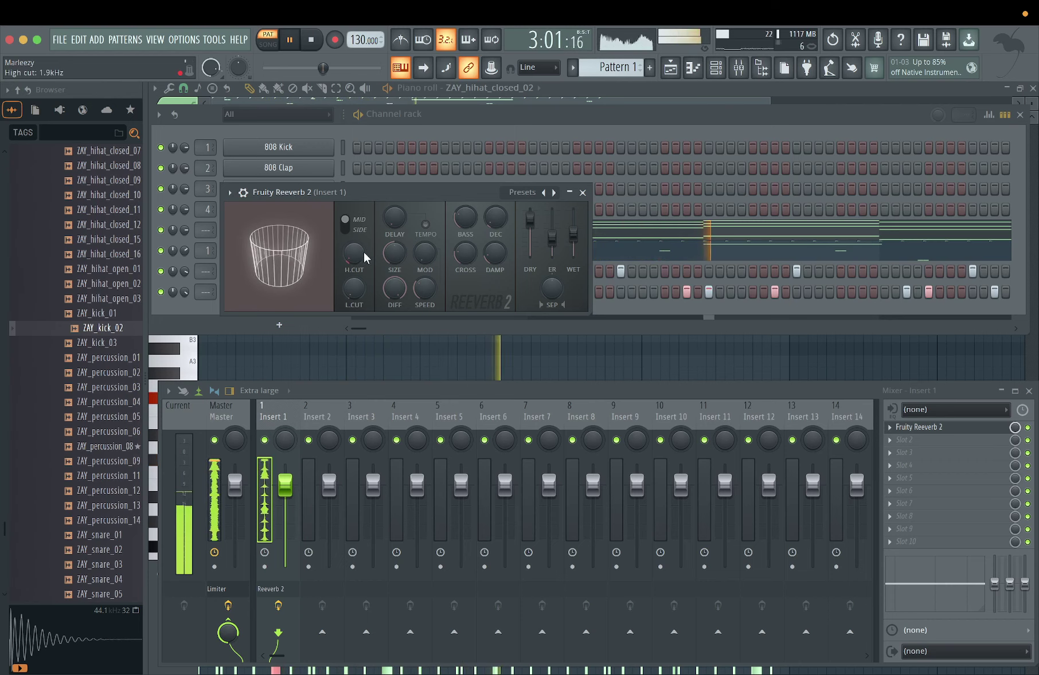
- Increase the hi-hat reverb's room size, set its wet level to 69%, and slightly lower the hi-hat channel's volume
drag(392, 256, 392, 241)
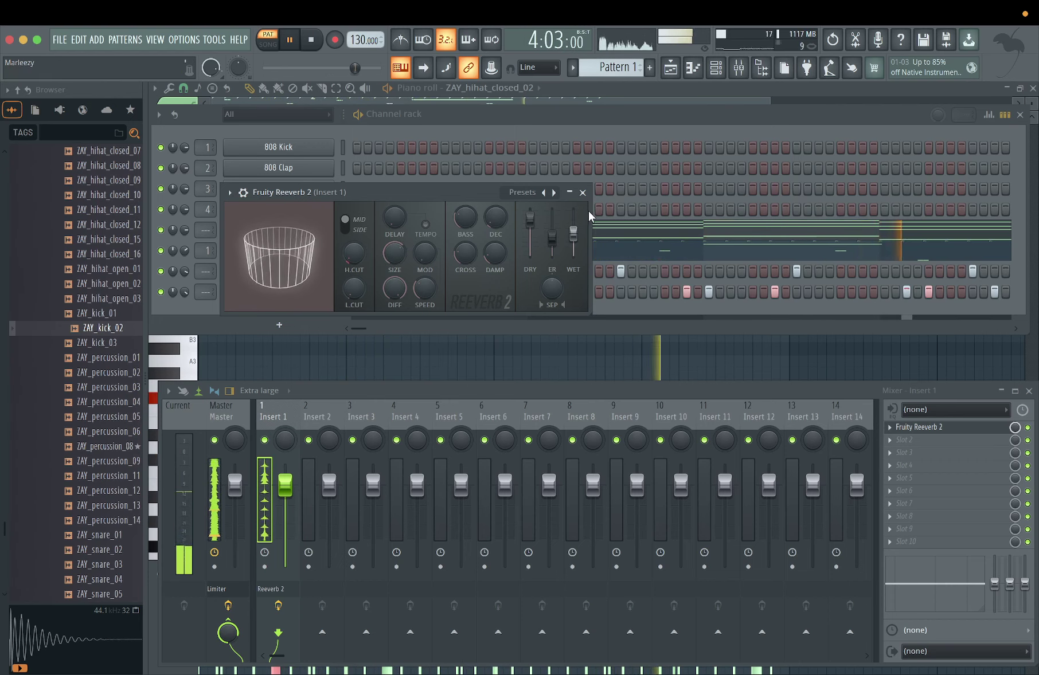
drag(579, 235, 582, 231)
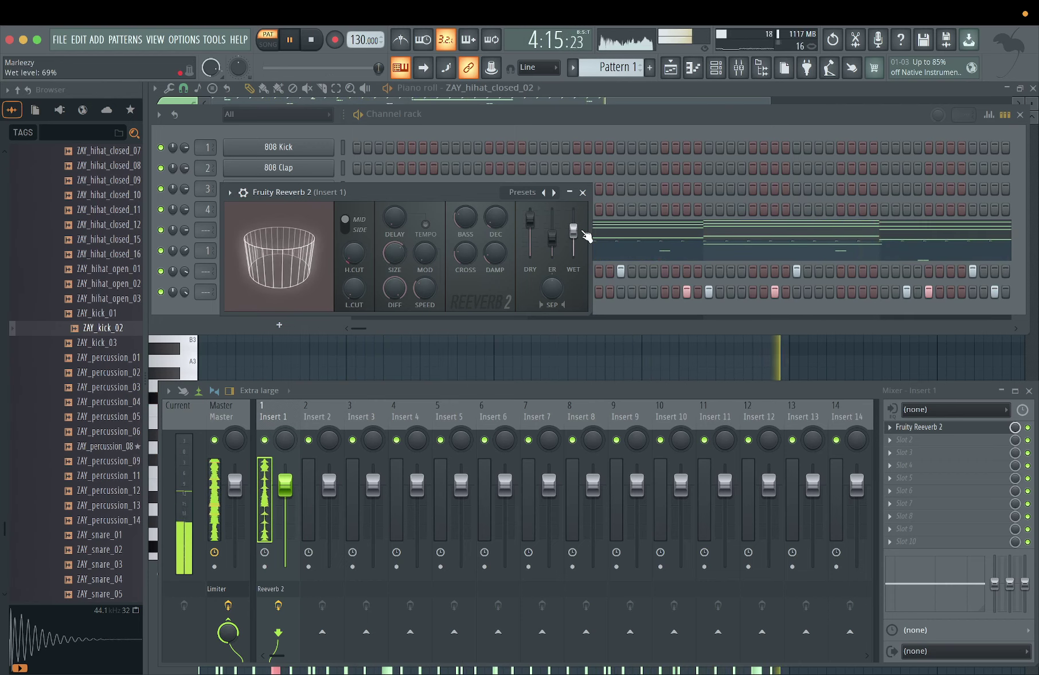
click(583, 192)
drag(184, 250, 184, 257)
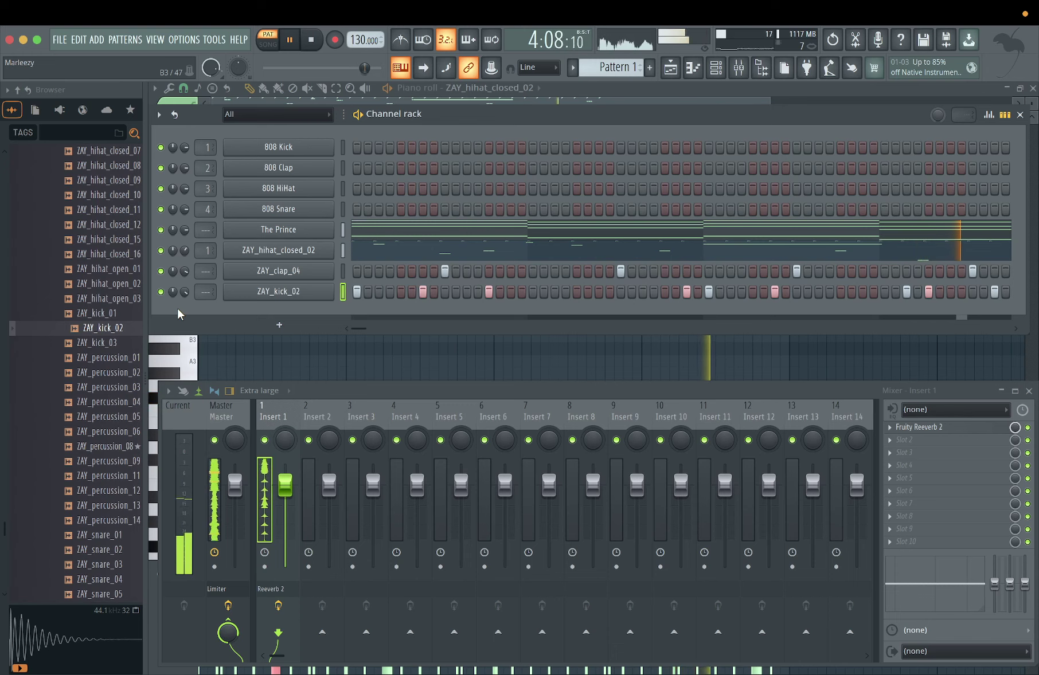
- Audition the ZAY snare and vocal samples, then load ZAY_vocal_05 as a new channel below ZAY_kick_02
scroll(88, 373, down, 3)
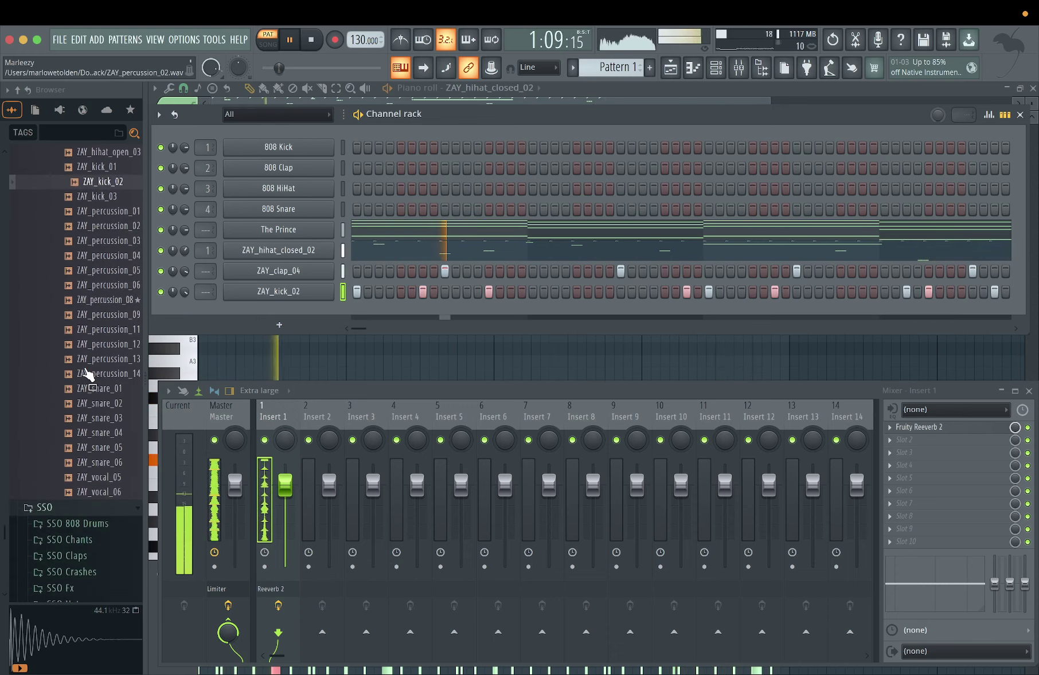
click(97, 402)
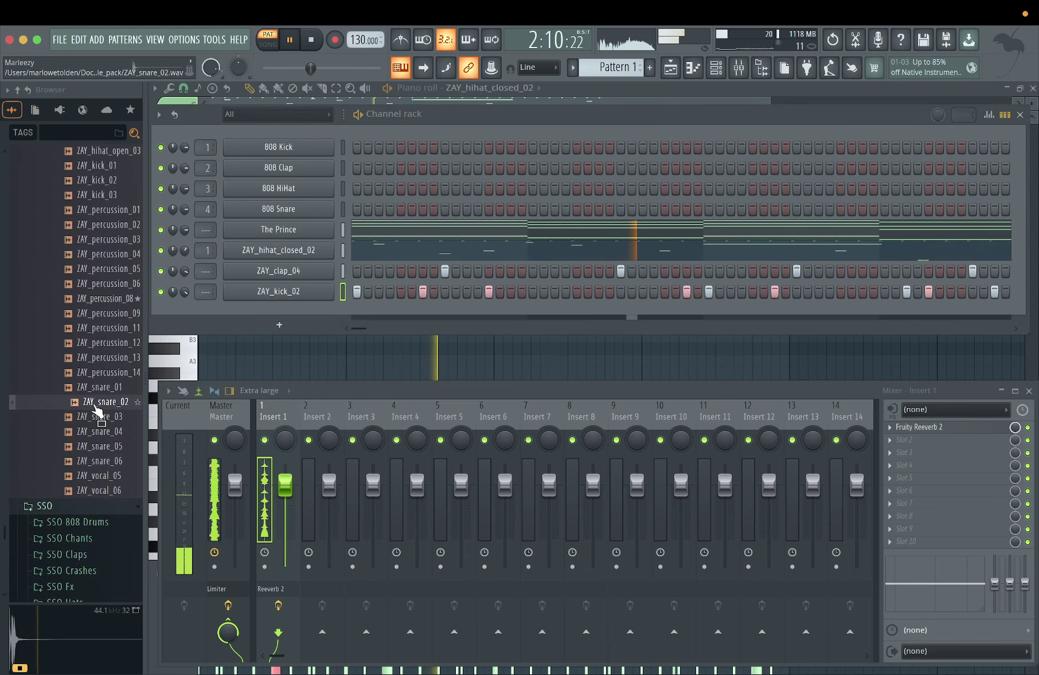
click(99, 418)
click(99, 432)
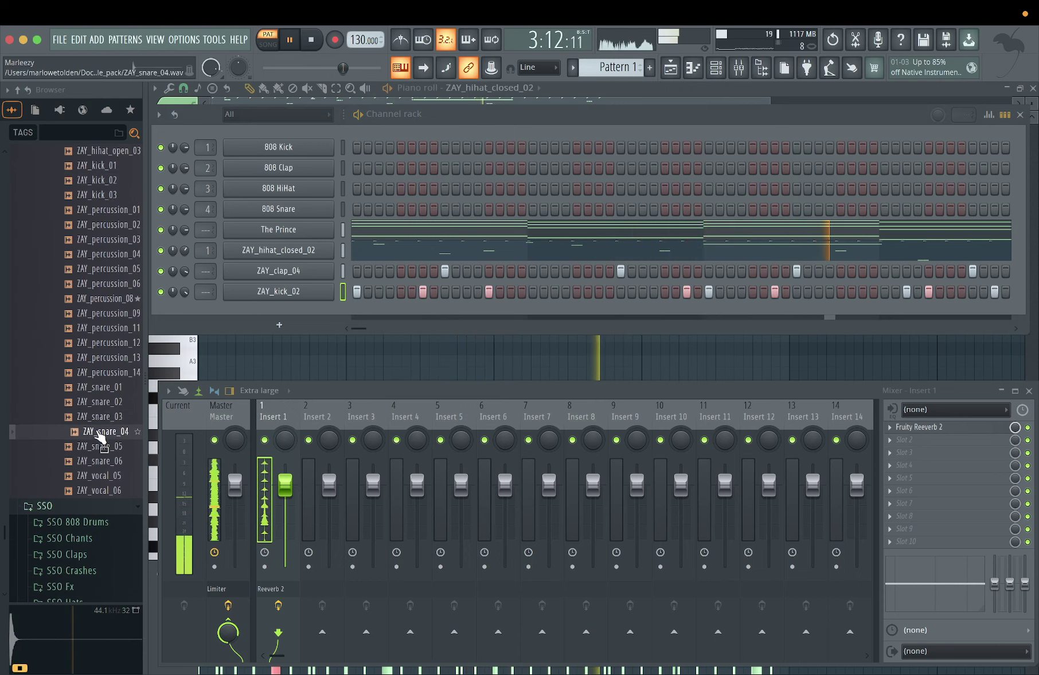
click(101, 446)
click(99, 476)
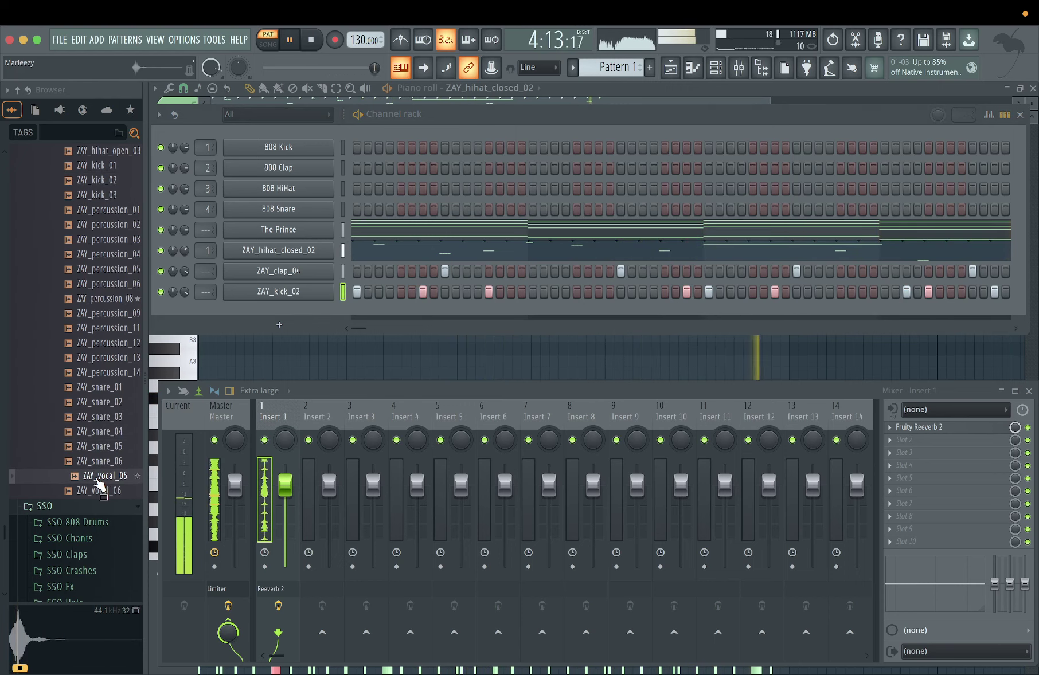
drag(98, 481, 255, 316)
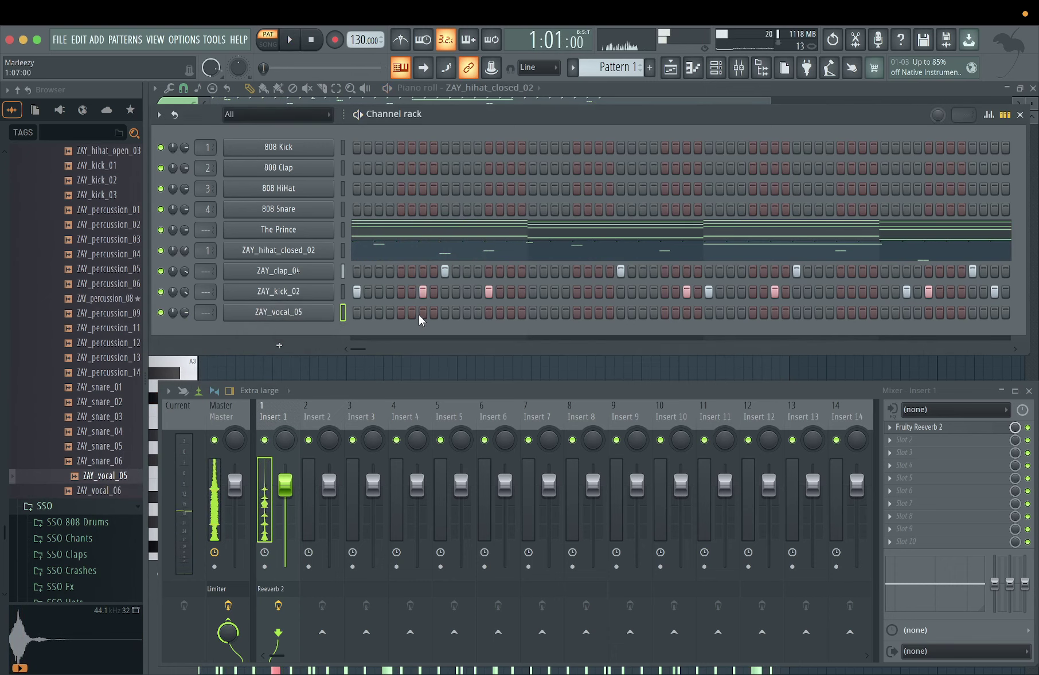
- Place ZAY_vocal_05 hits on step 9 of bars 1 and 3 and set the channel's volume to 63%
click(446, 312)
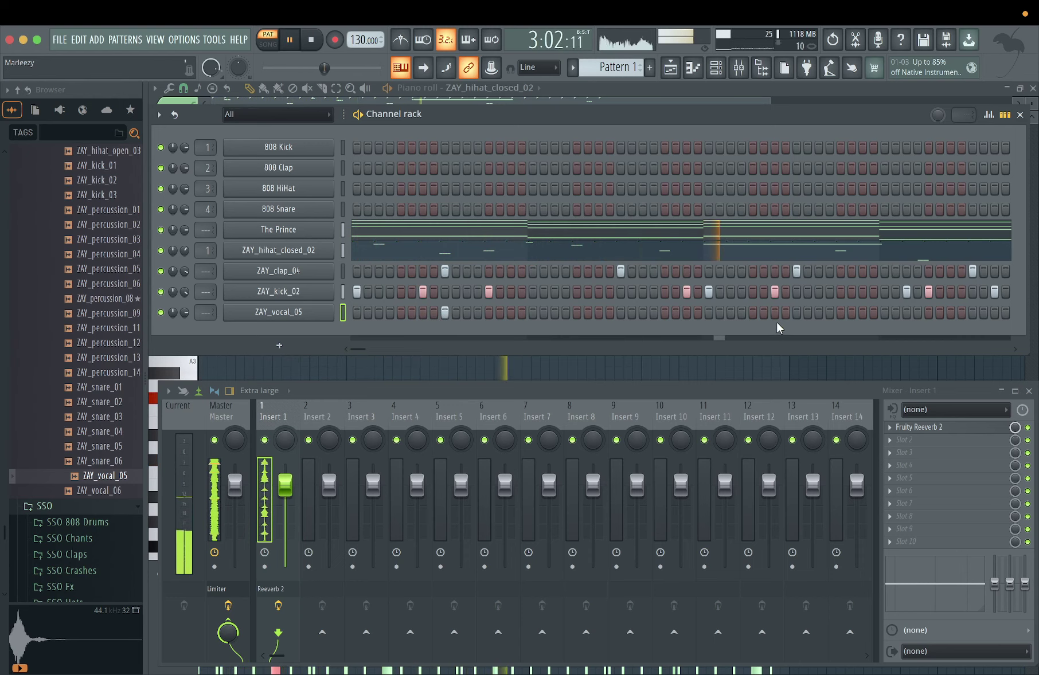
click(796, 312)
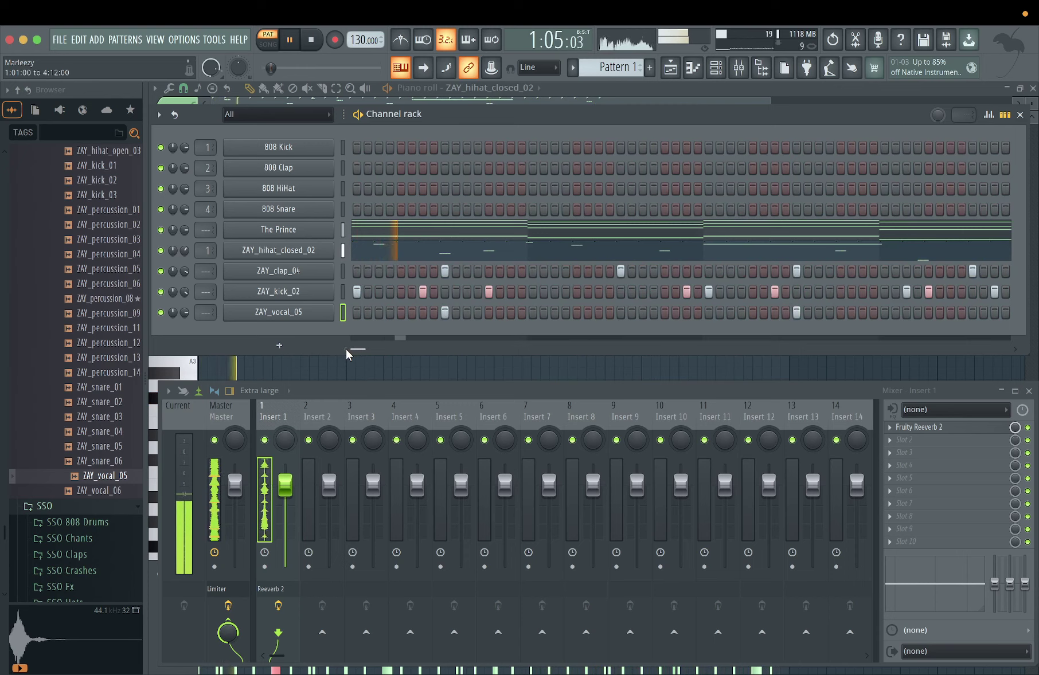
drag(187, 308, 186, 308)
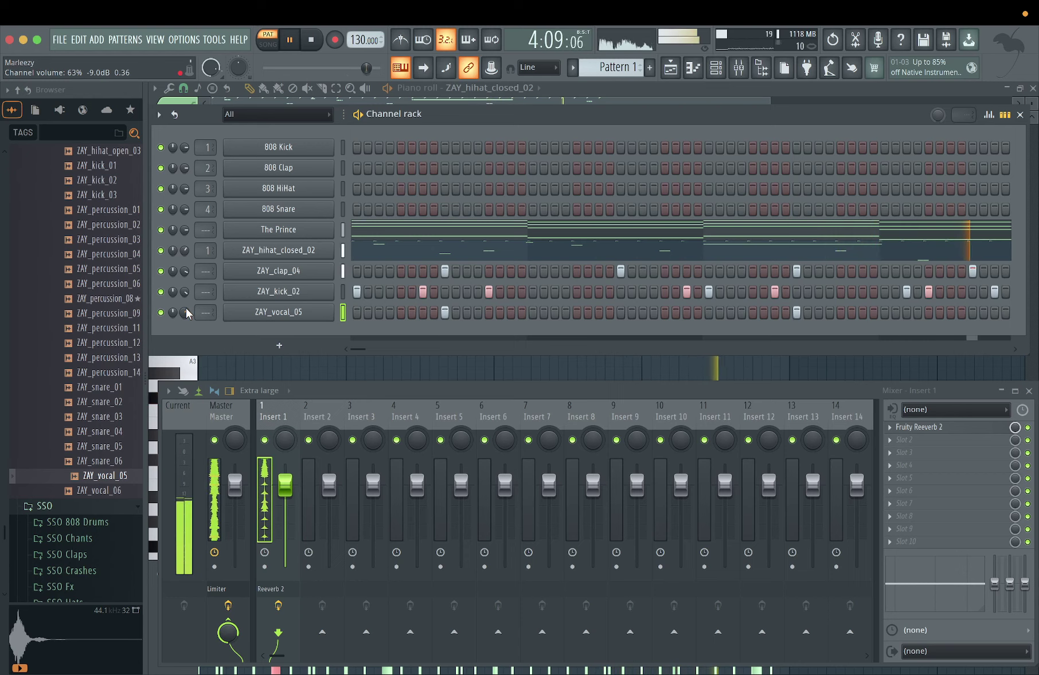
- Load ZAY_snare_04 as a new channel, with hits on step 15 of bar 1 and steps 3 and 11 of bar 4
click(115, 433)
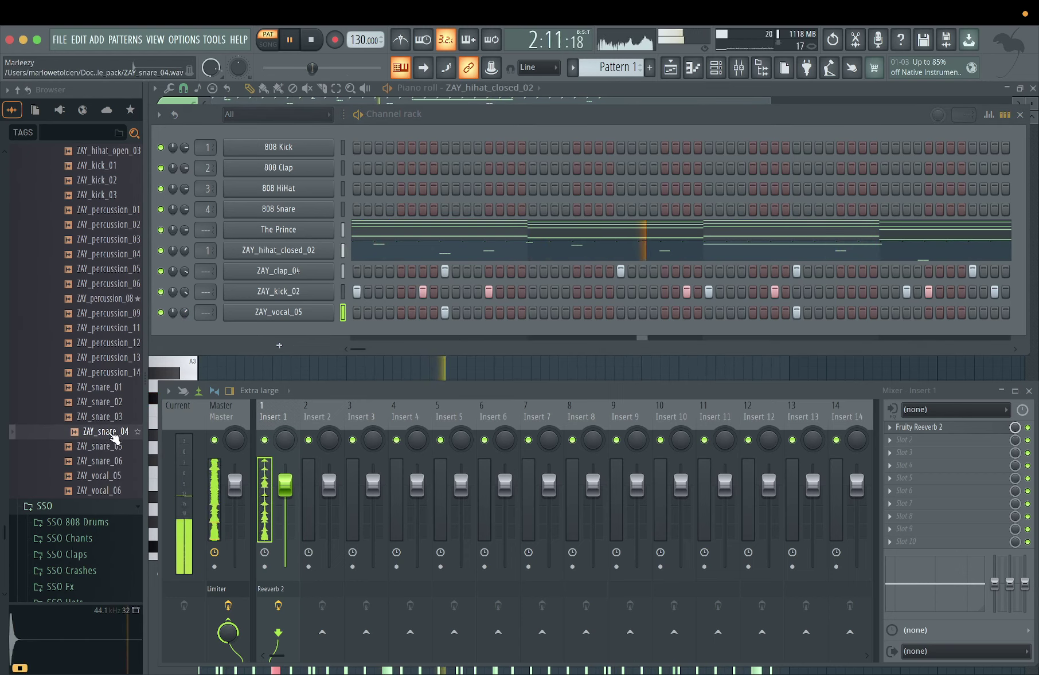
drag(260, 352, 344, 339)
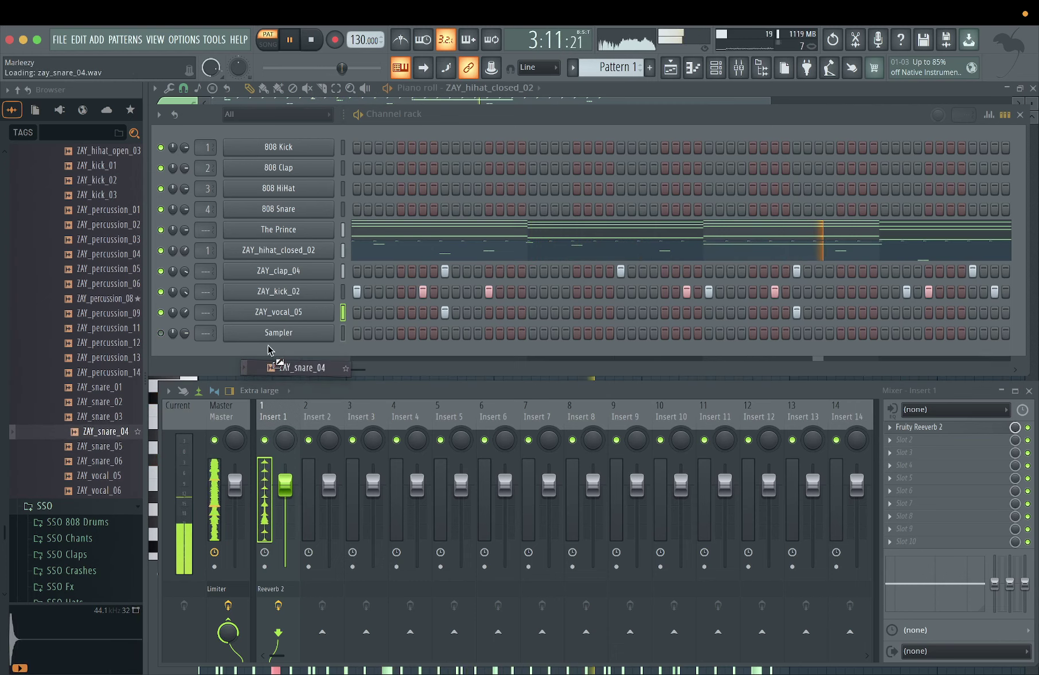
key(space)
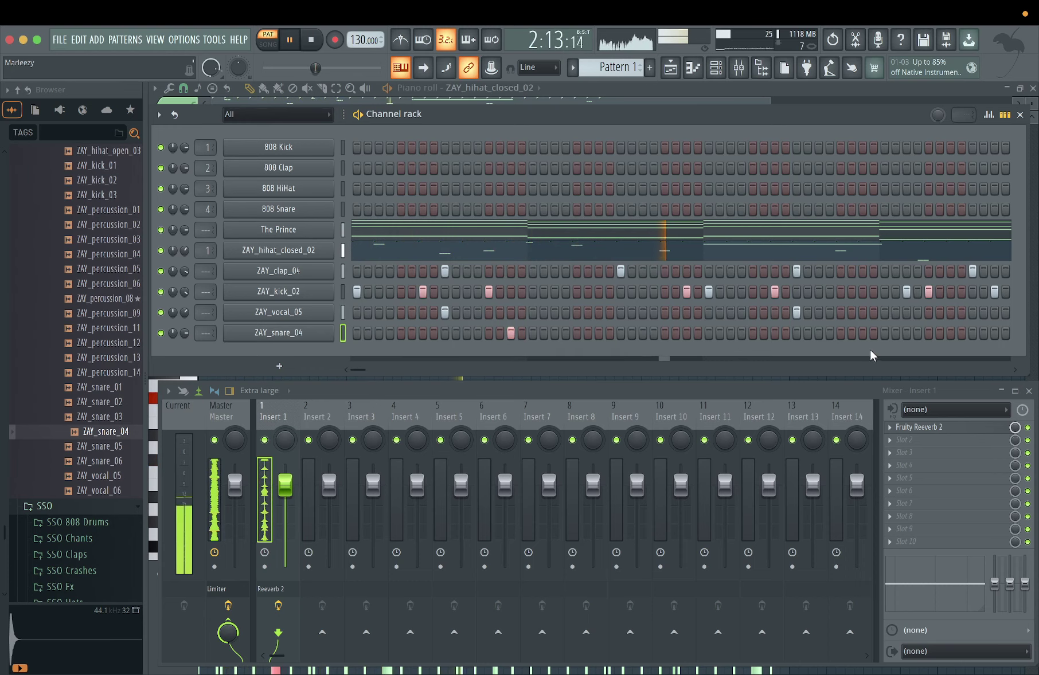
click(905, 334)
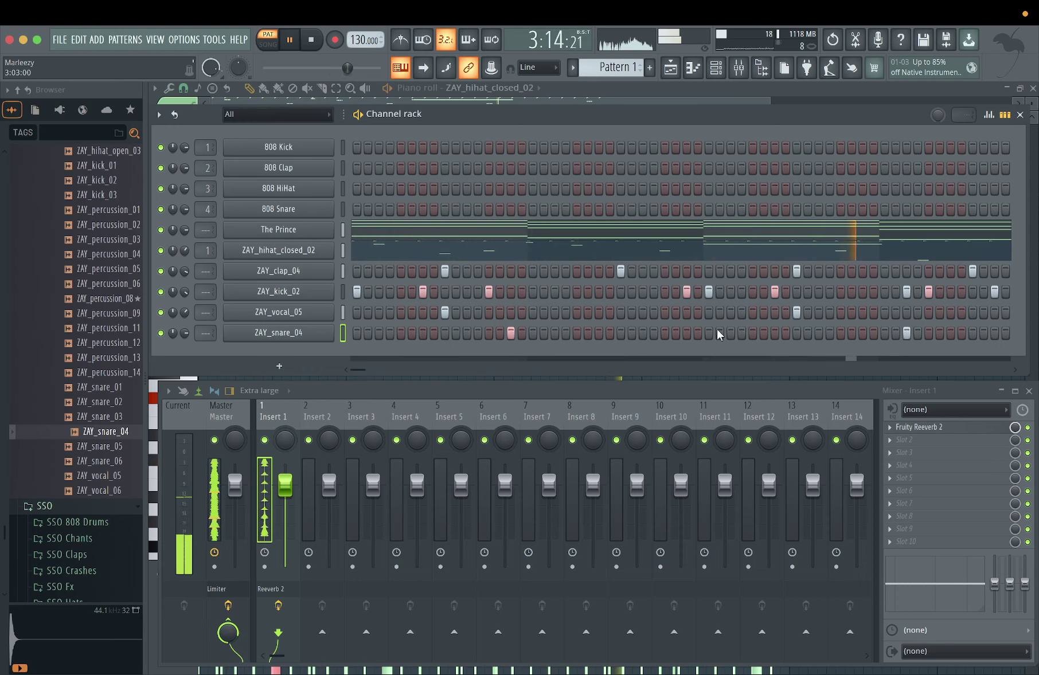
click(996, 333)
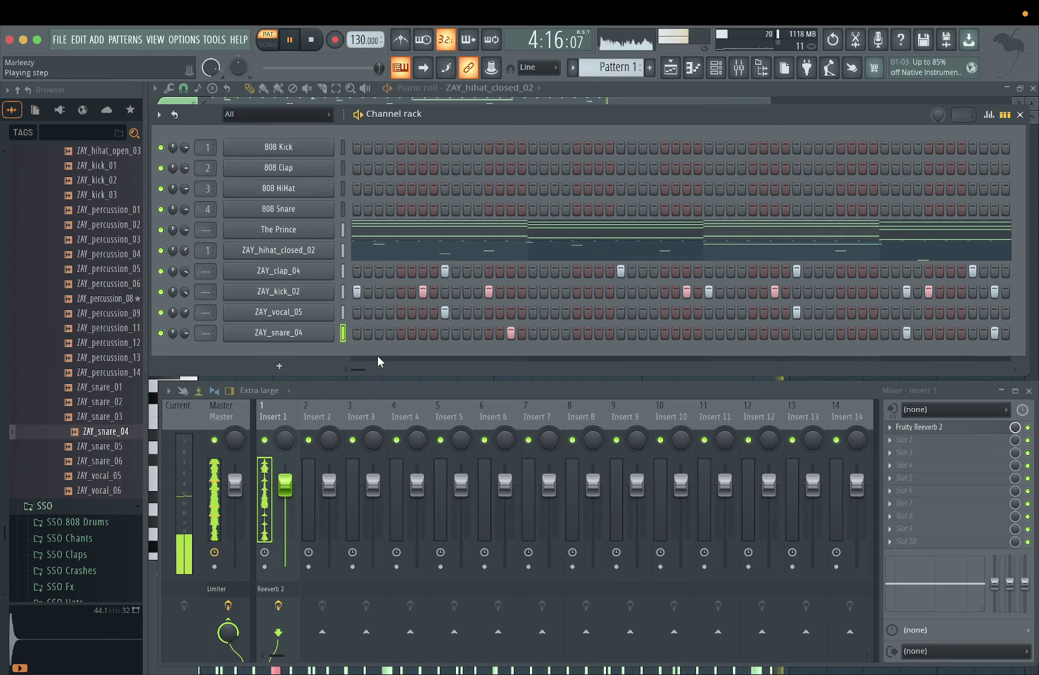
- Move bar 4's snare from step 11 to step 15, add one on step 3 of bar 2, and set the snare volume to 70%
drag(358, 369, 369, 369)
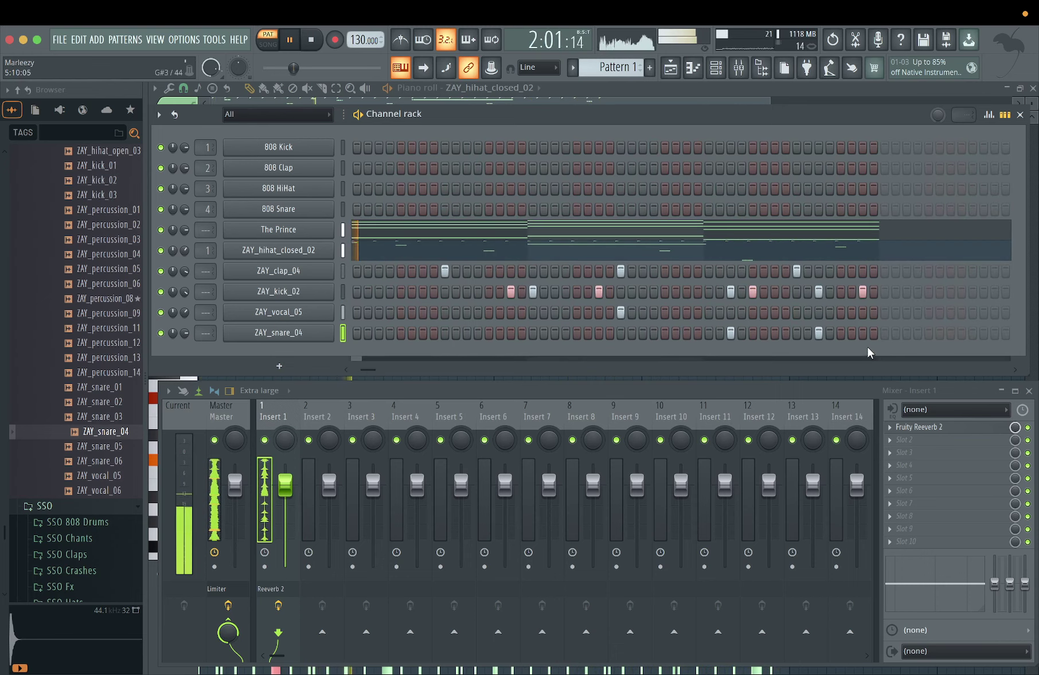
click(814, 334)
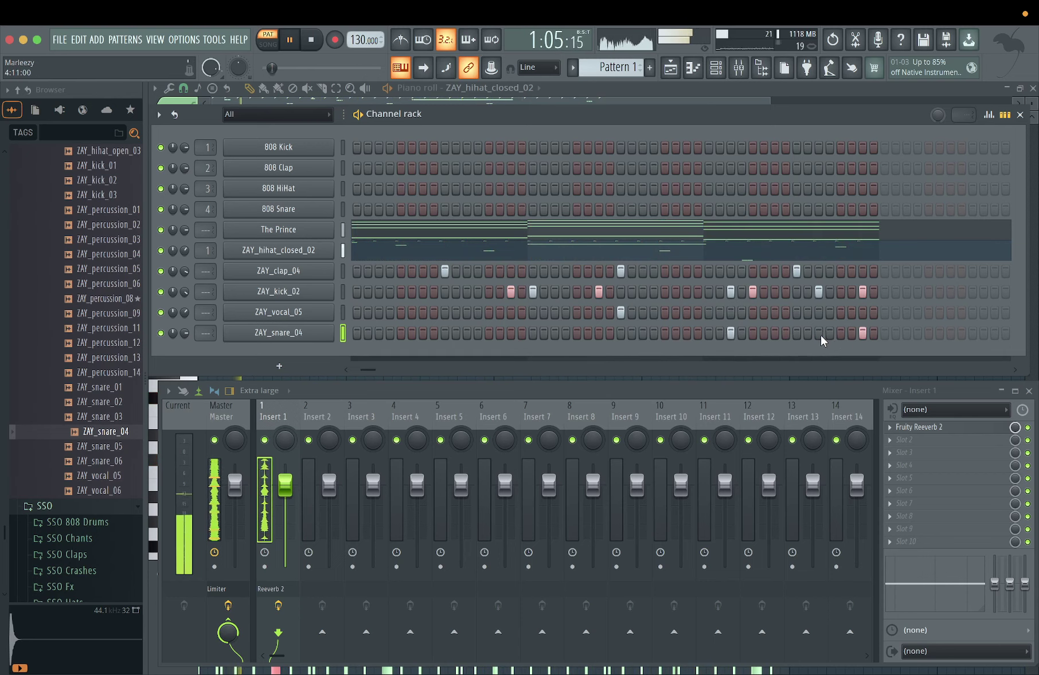
drag(373, 367, 367, 366)
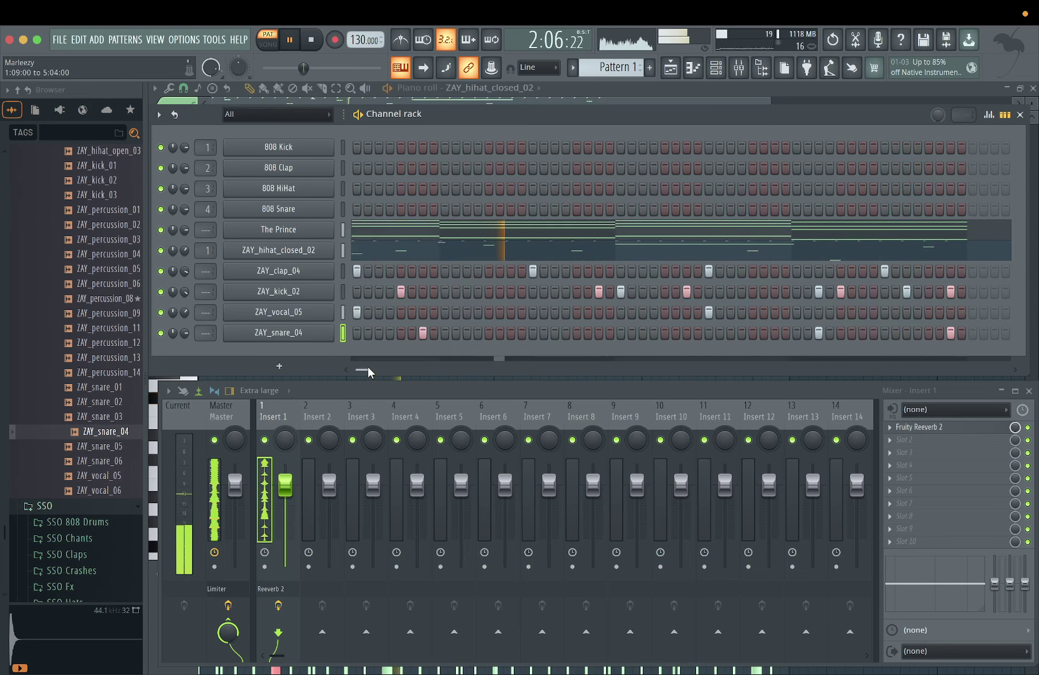
click(468, 334)
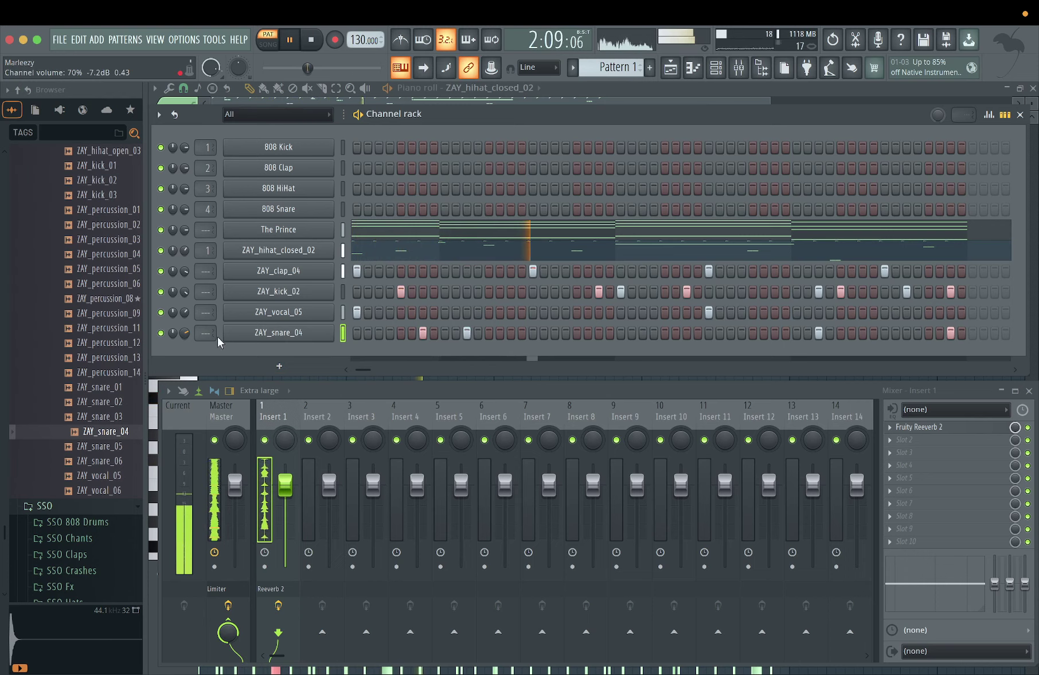
- Add ZAY_snare_04 hits on steps 3 and 15 of bar 3 and remove the one on step 3 of bar 4
click(643, 333)
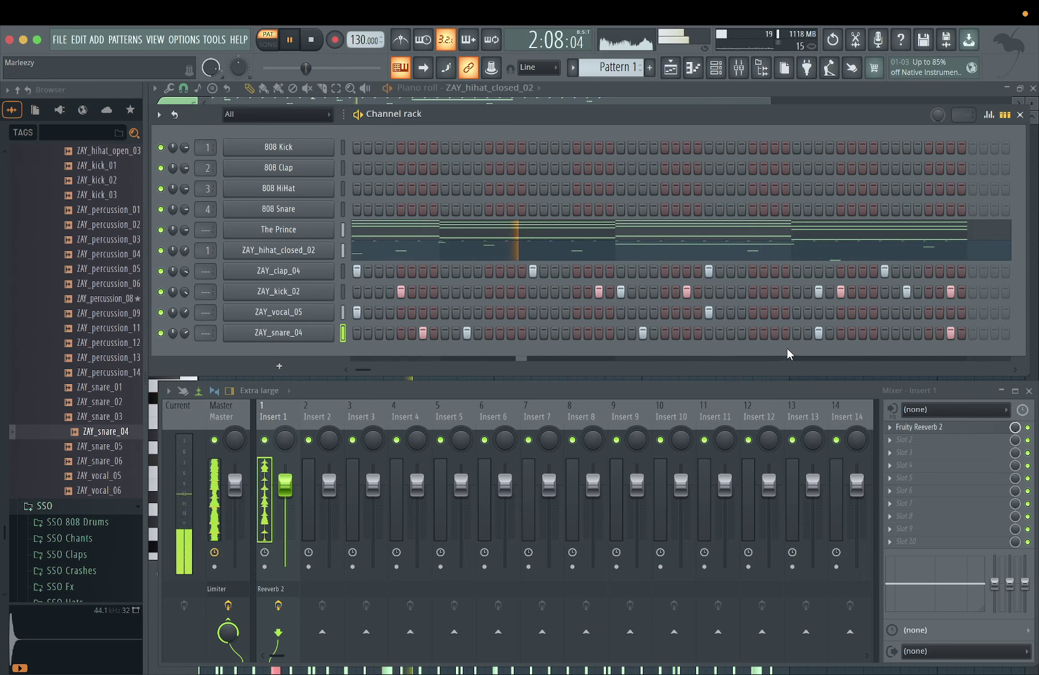
click(775, 332)
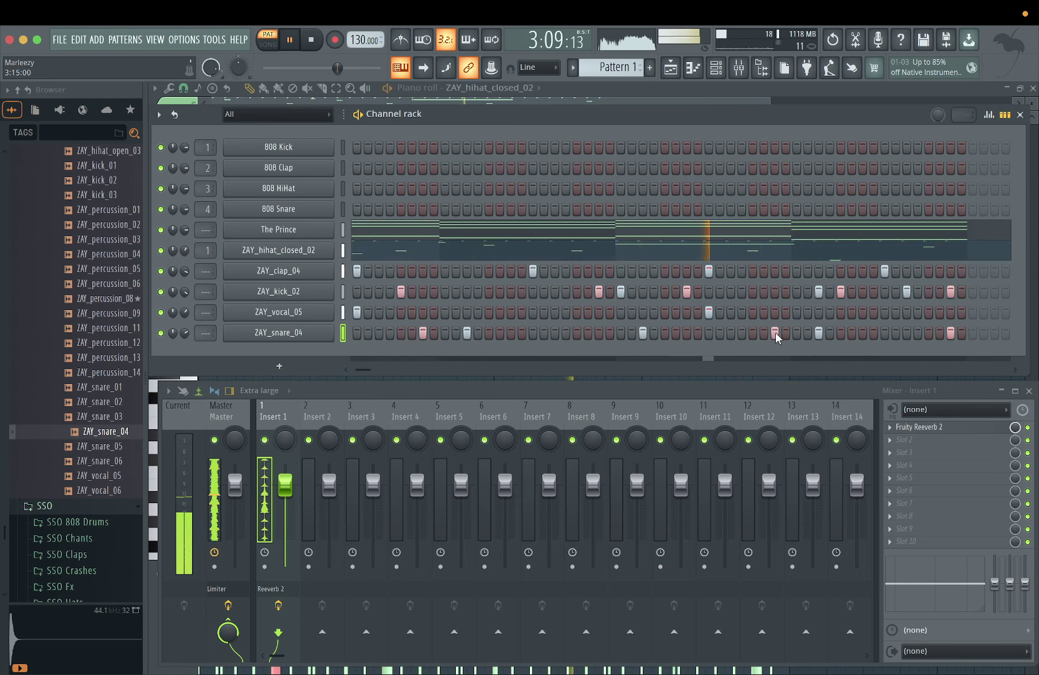
click(814, 333)
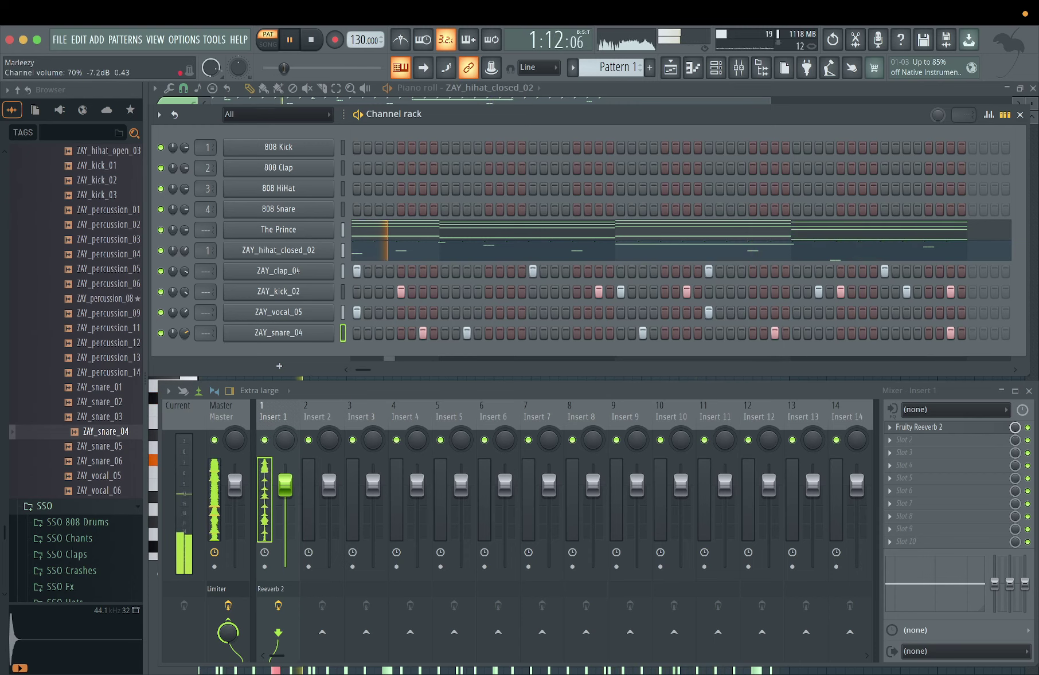
- Load ZAY_percussion_12 as a new channel with a hit on step 13 of bar 2, set its volume to 63%, and stop playback
click(99, 350)
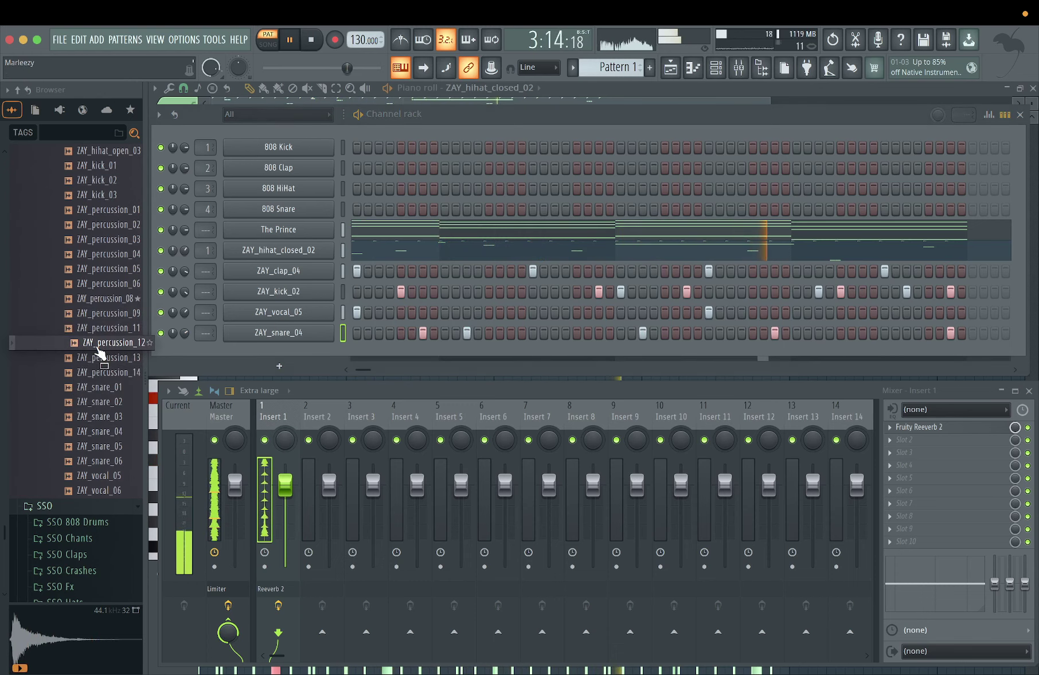
drag(99, 350, 464, 383)
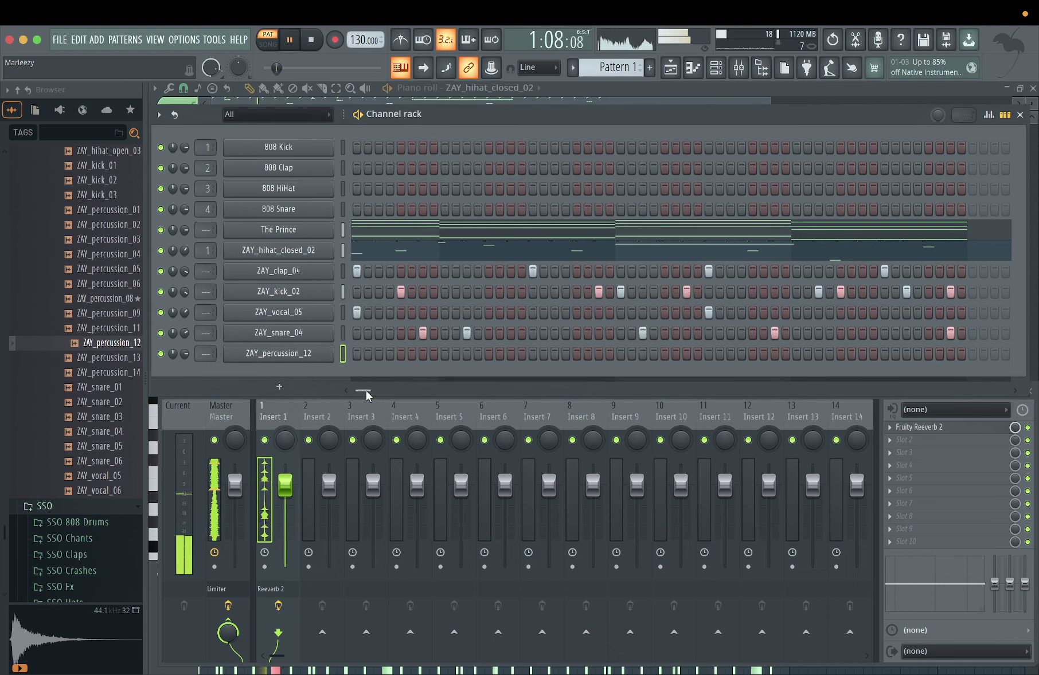
drag(365, 391, 355, 389)
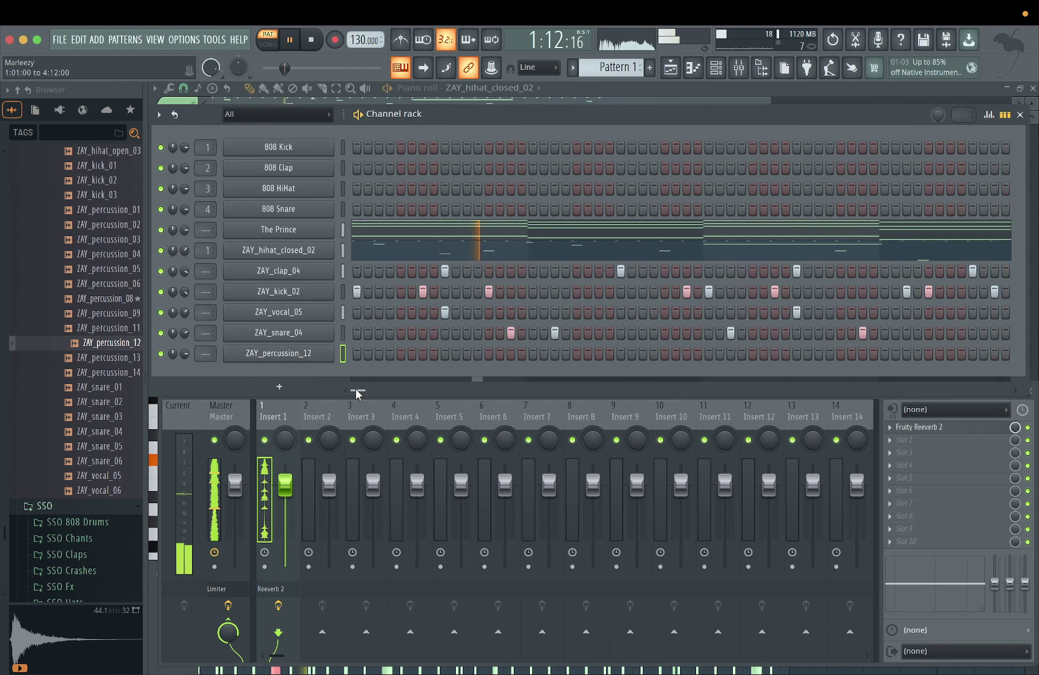
click(665, 354)
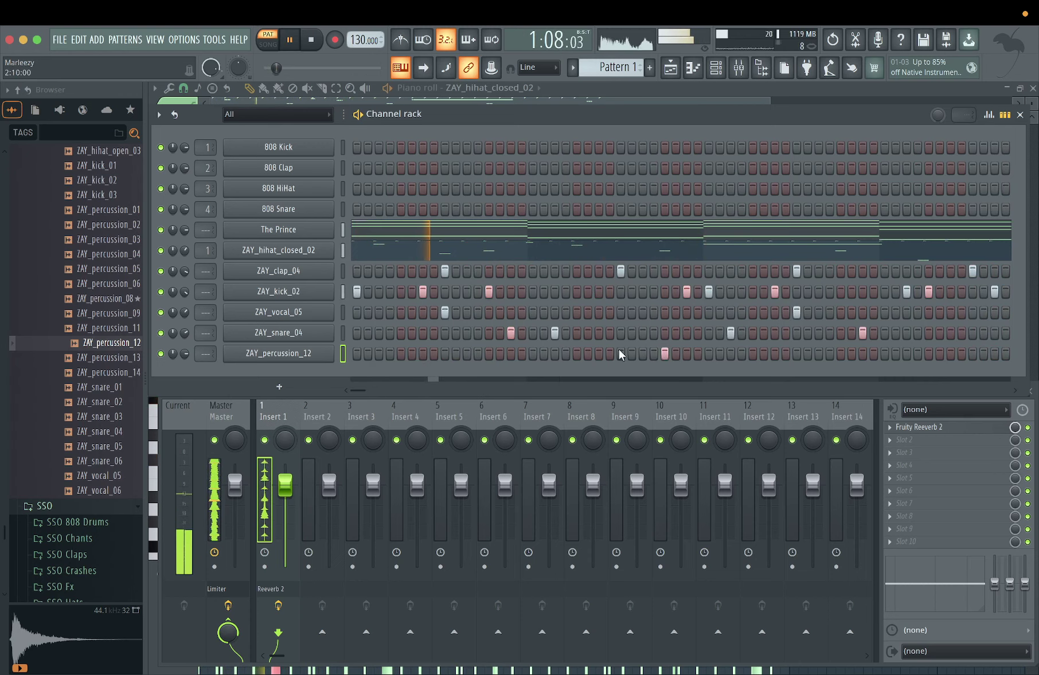
drag(185, 354, 185, 370)
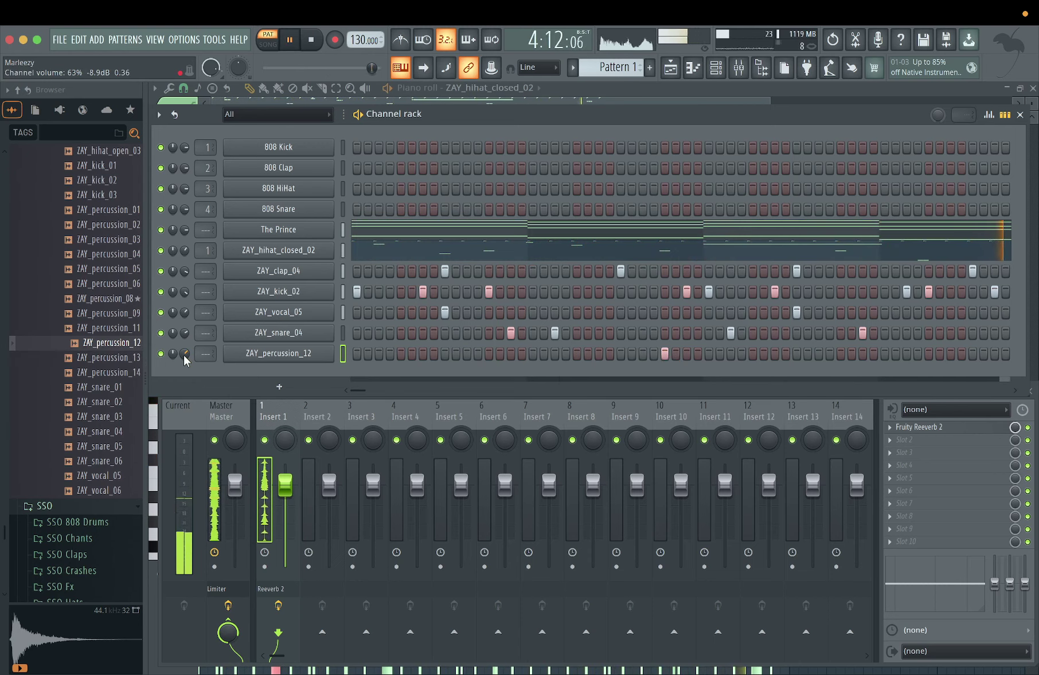
key(space)
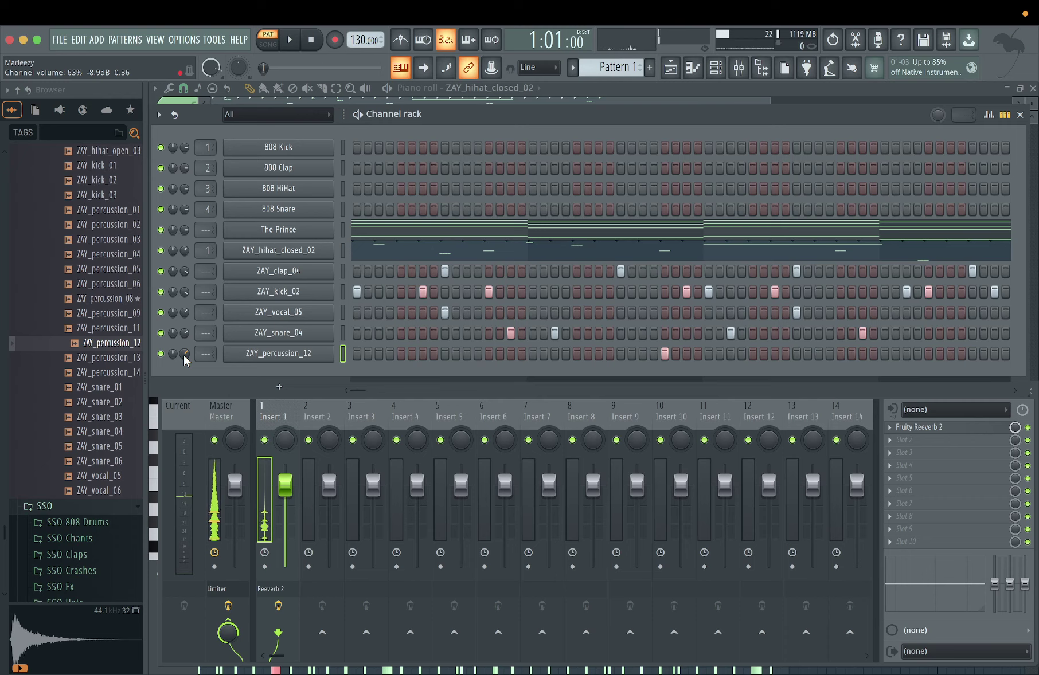